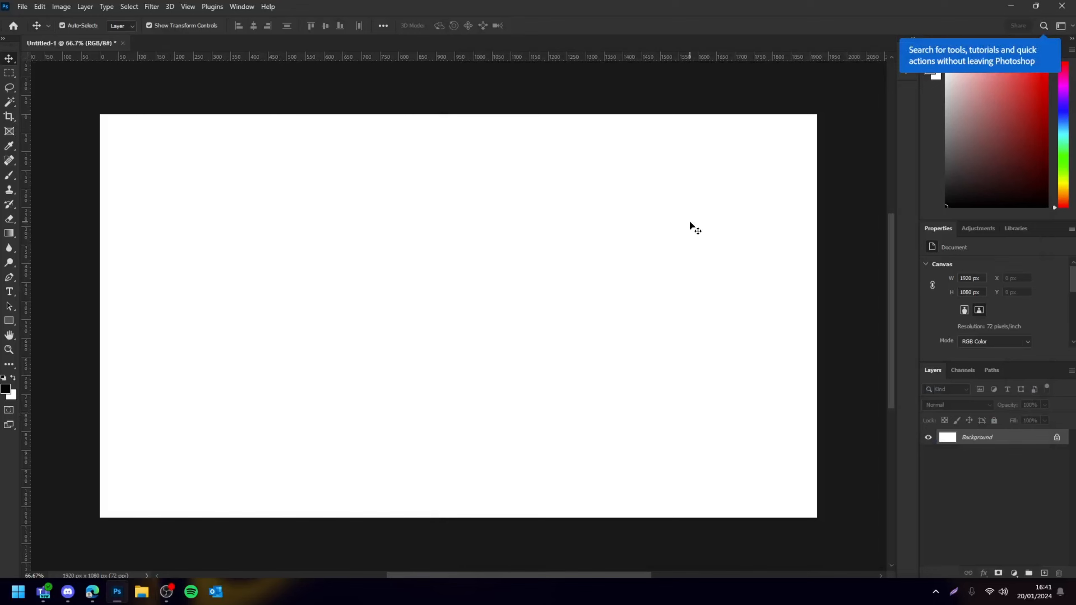
Paste the four-leaf clover reference image and move it to the canvas's left side
key(ctrl+v)
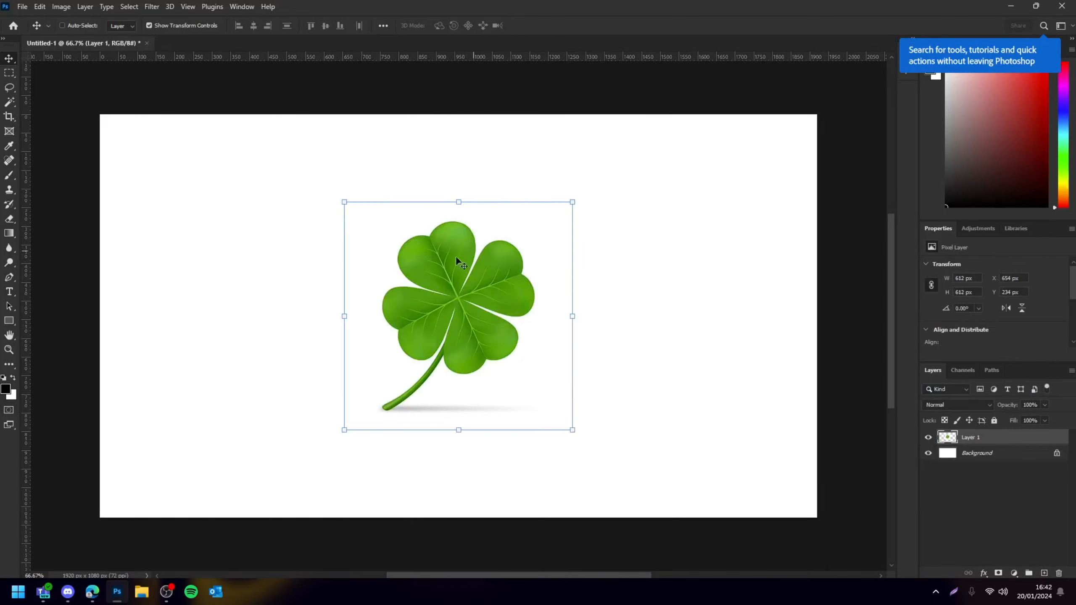
drag(511, 300, 495, 270)
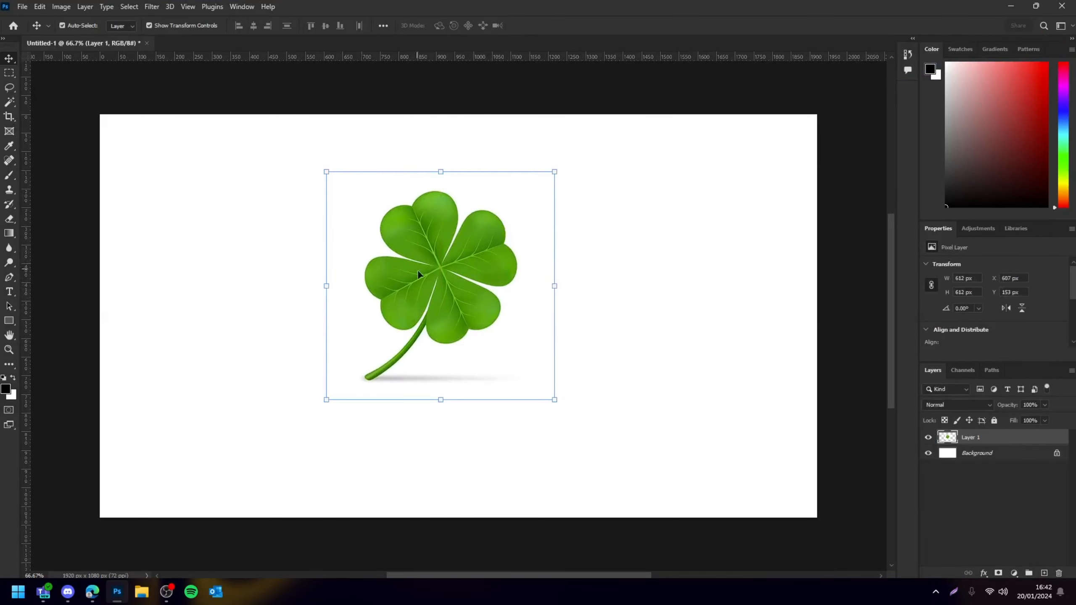
drag(415, 261, 438, 296)
click(618, 287)
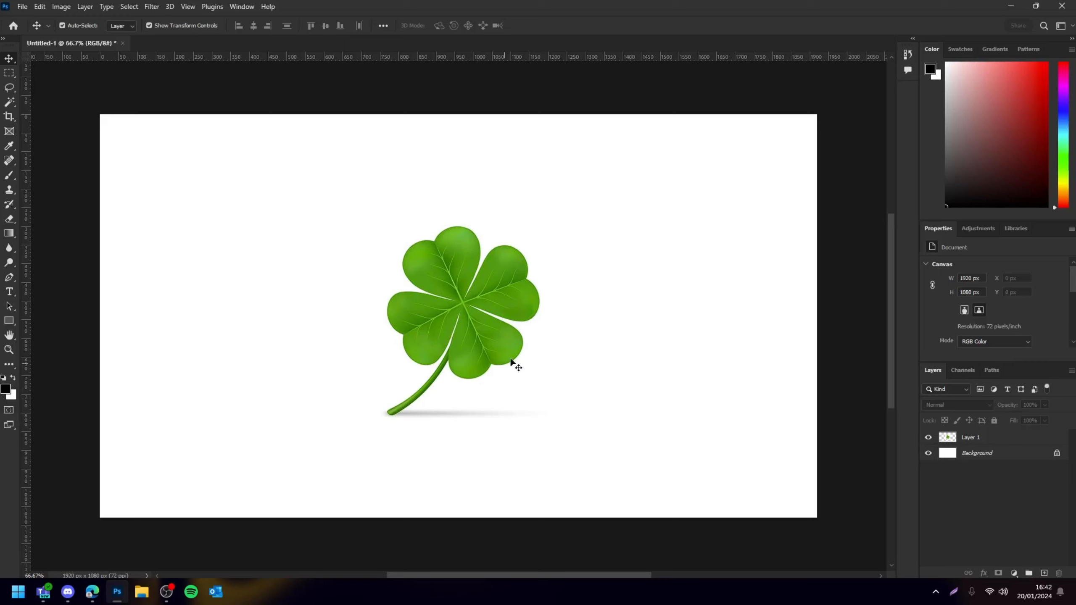
drag(467, 312, 257, 305)
key(Delete)
key(ctrl+v)
click(314, 241)
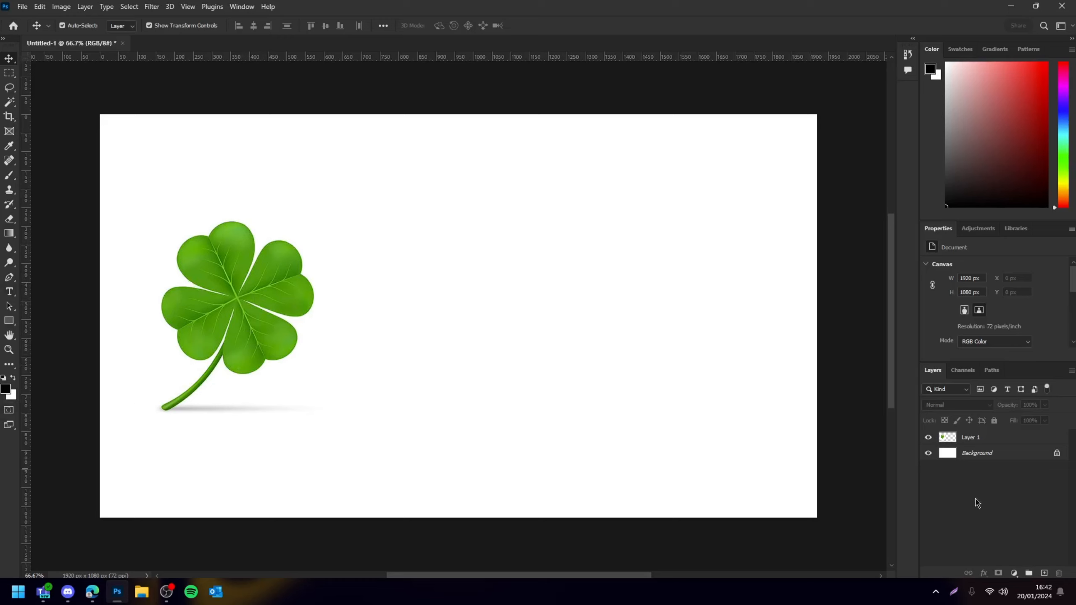
Add a new empty layer and pick a bright green foreground color
click(1044, 572)
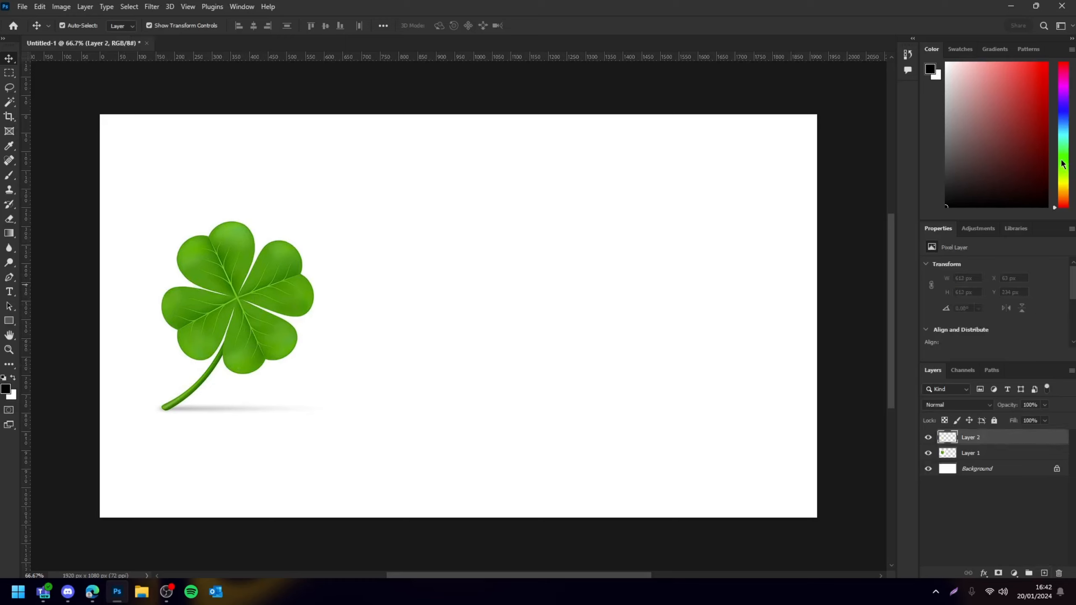
drag(1062, 164, 1061, 156)
click(1011, 81)
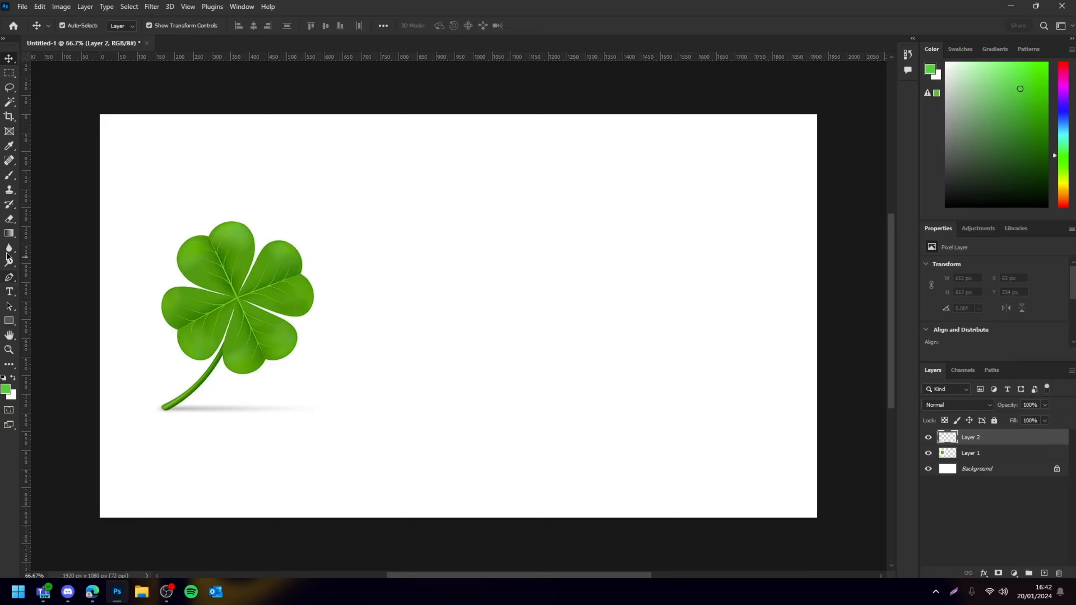
Place a vertical guide at the canvas center and draw the left half of a heart-shaped leaf against it with the Pen tool
drag(25, 247, 463, 209)
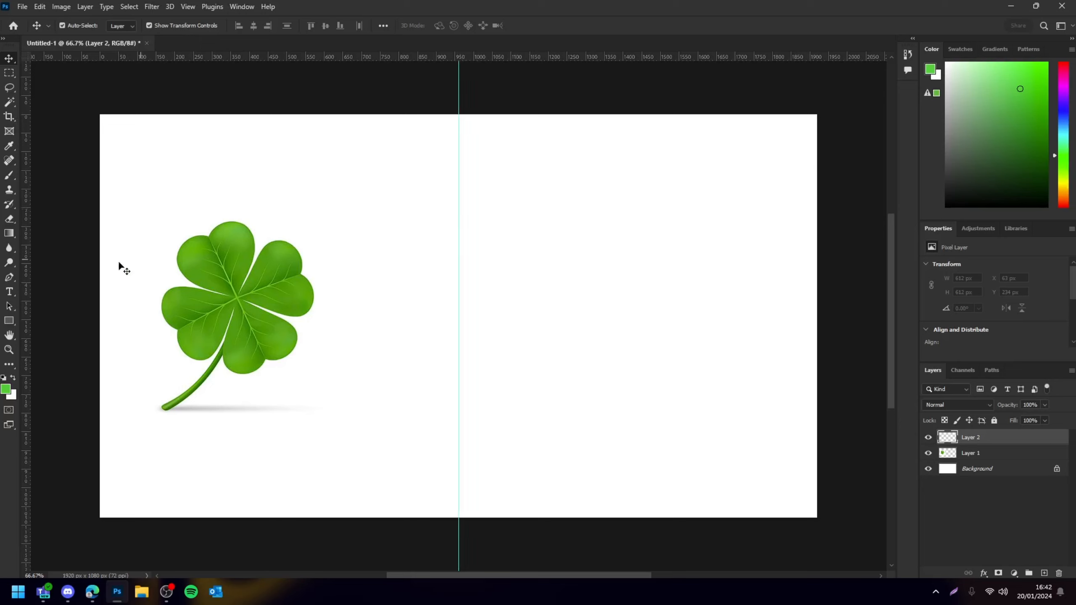
click(5, 278)
click(457, 205)
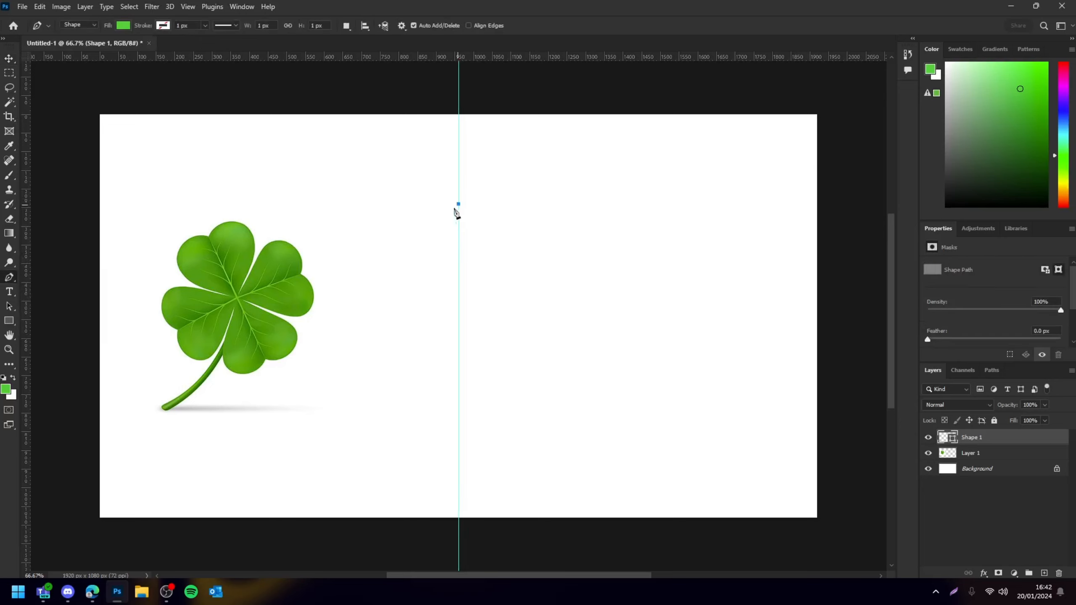
drag(412, 242, 420, 303)
key(ctrl+z)
drag(398, 204, 369, 239)
click(459, 286)
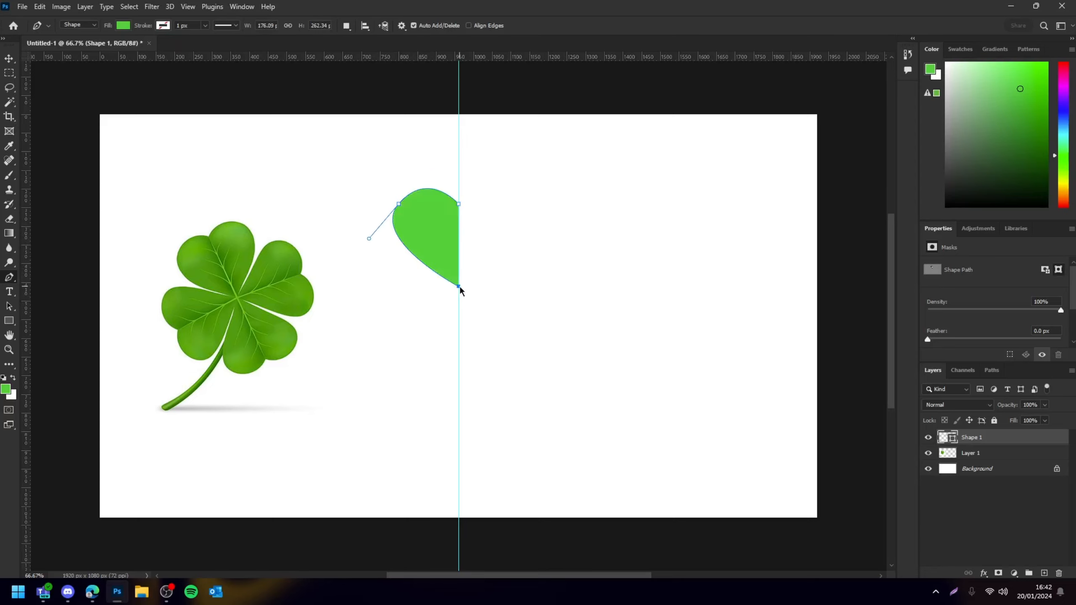
key(ctrl+z)
drag(460, 286, 483, 286)
key(Return)
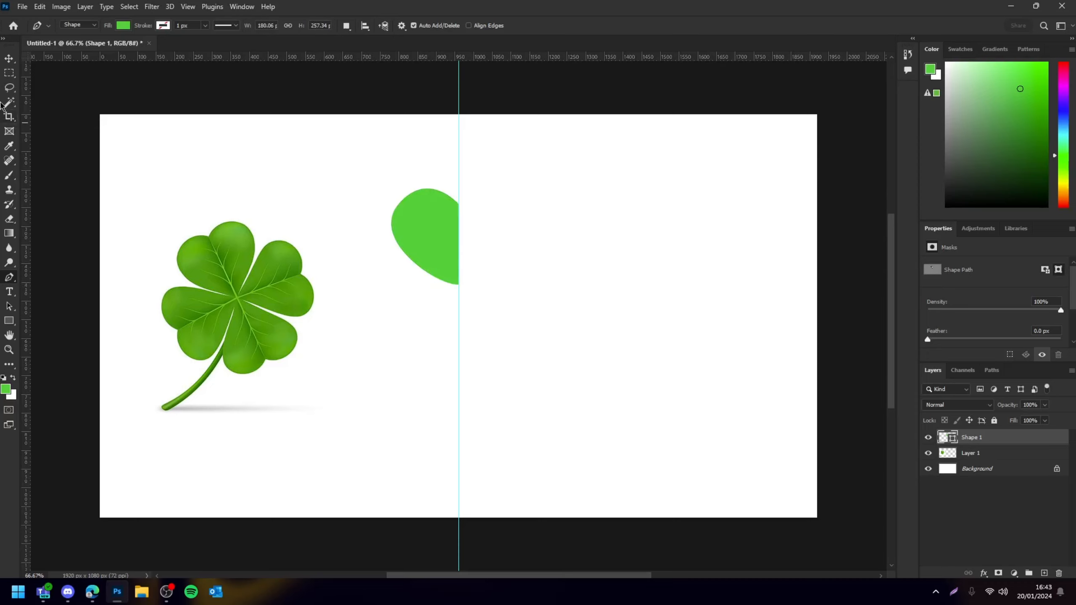
Duplicate the half leaf, flip the copy horizontally and move it right of the guide to complete the heart
click(10, 59)
drag(390, 237, 396, 237)
click(625, 223)
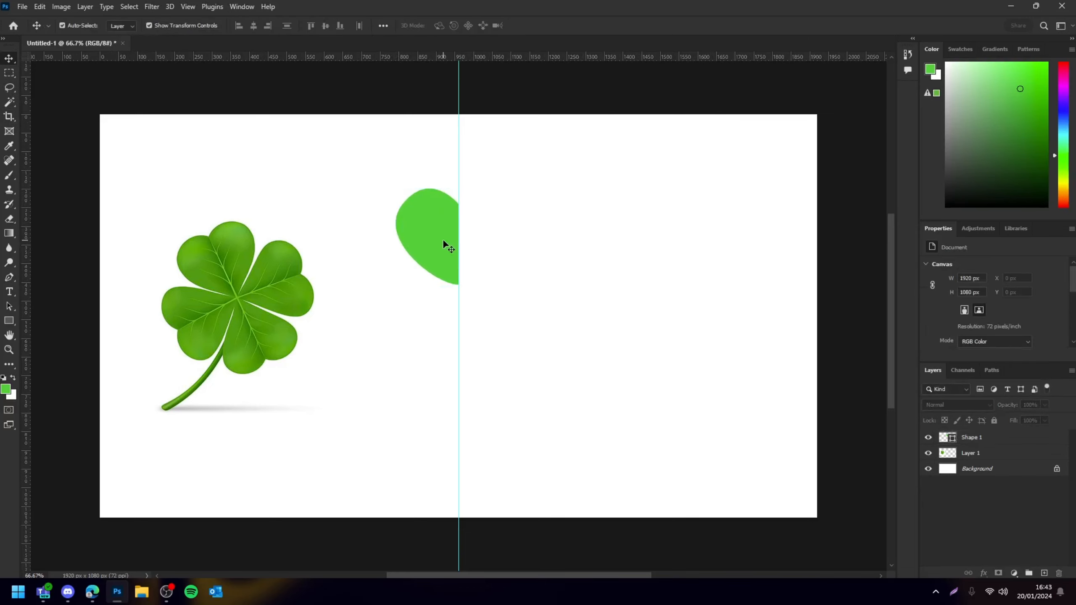
click(442, 240)
key(ctrl+j)
key(ctrl+t)
right_click(436, 248)
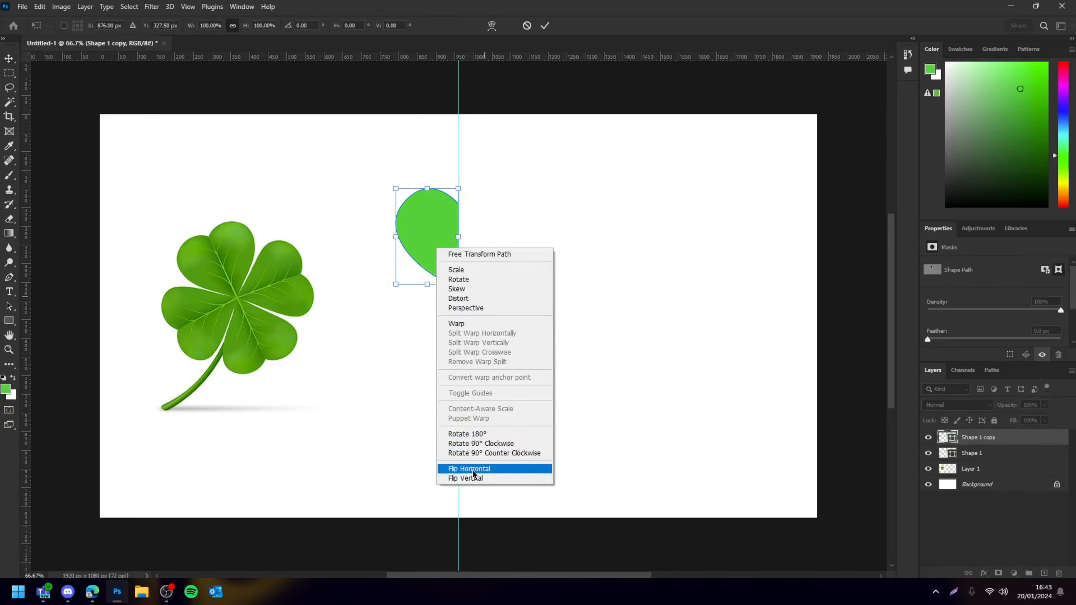
click(471, 468)
drag(422, 237, 484, 239)
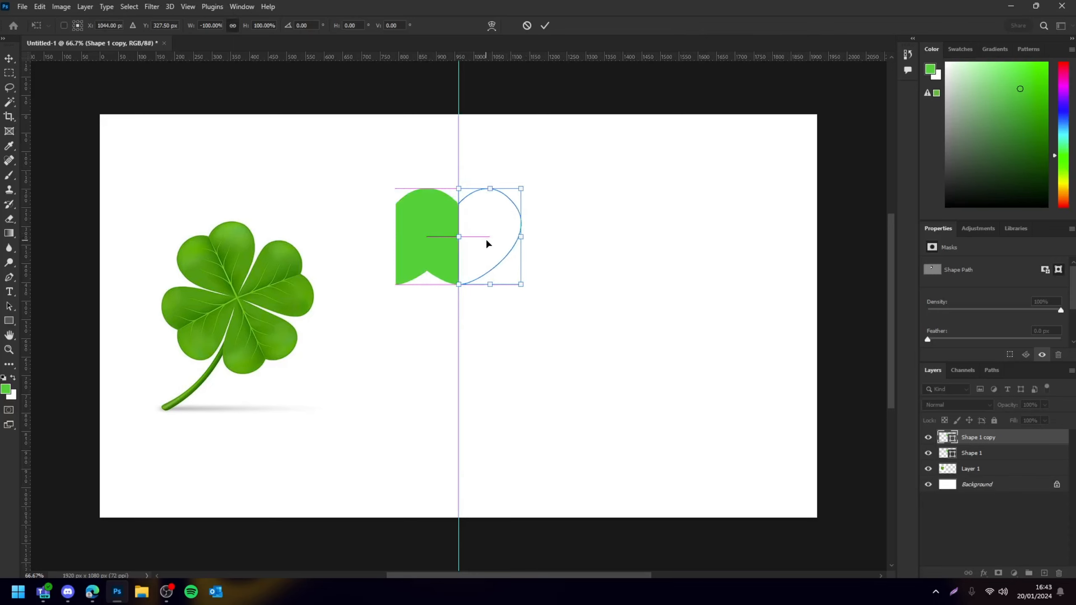
click(649, 245)
Toggle the guides and zoom out and in to check the heart's symmetry
key(ctrl+;)
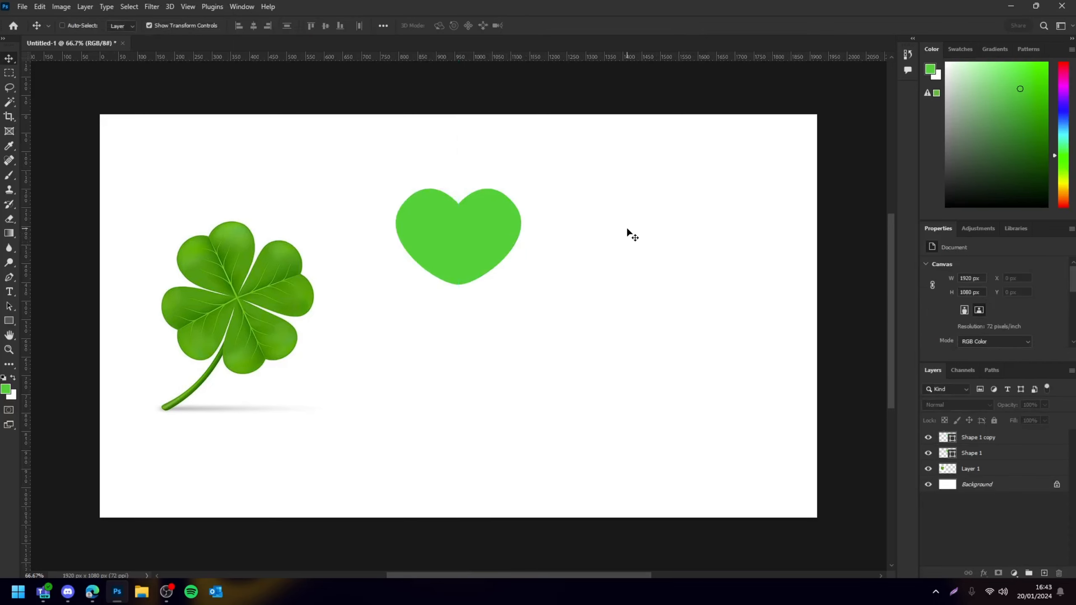
scroll(627, 229, down, 2)
scroll(626, 229, up, 2)
key(ctrl+semicolon)
drag(555, 188, 401, 234)
click(715, 263)
key(ctrl+semicolon)
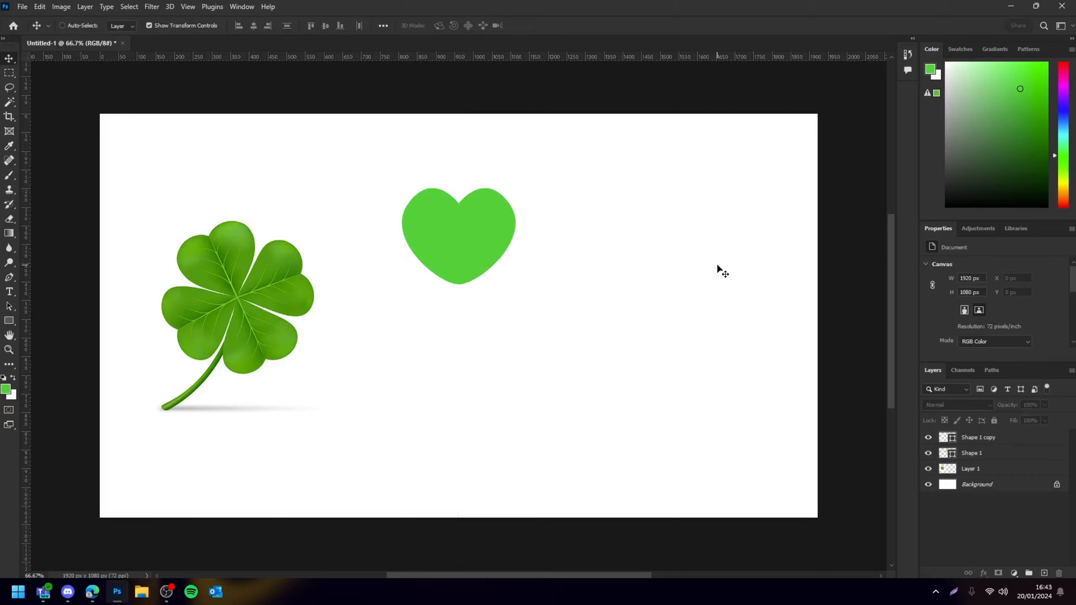
key(ctrl+minus)
key(ctrl+minus)
key(ctrl+plus)
key(ctrl+plus)
key(ctrl+semicolon)
Select both heart halves and merge them into a single shape
drag(620, 175, 491, 229)
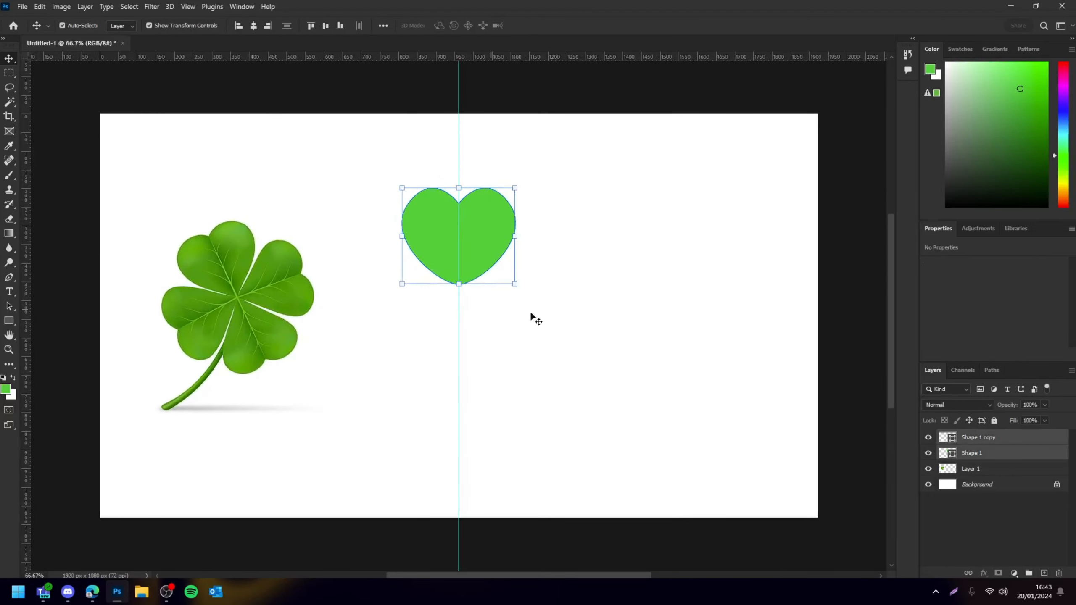
right_click(997, 435)
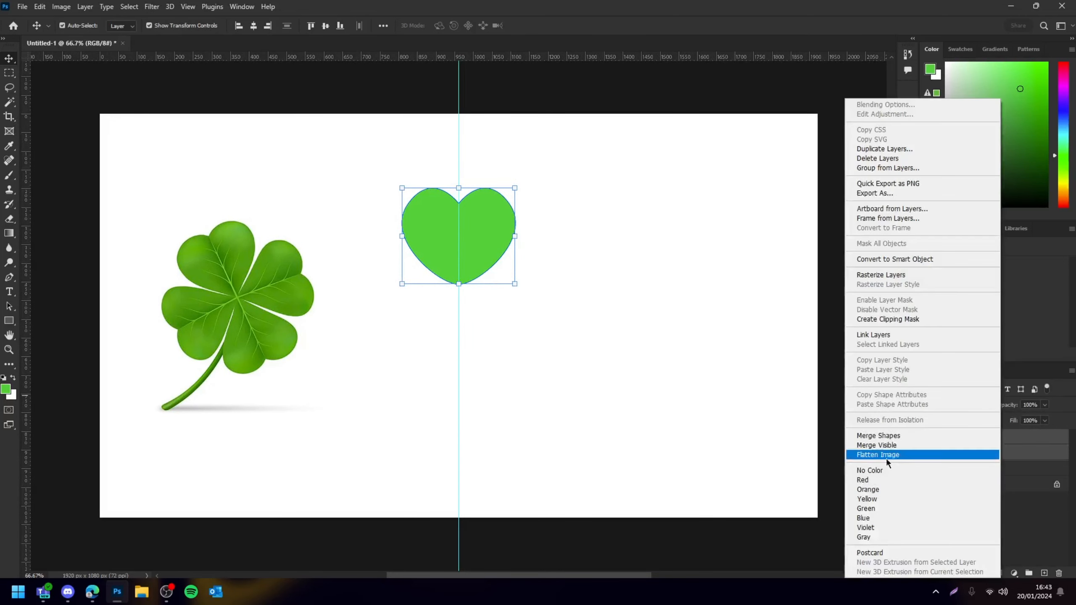
click(896, 435)
click(581, 435)
click(478, 232)
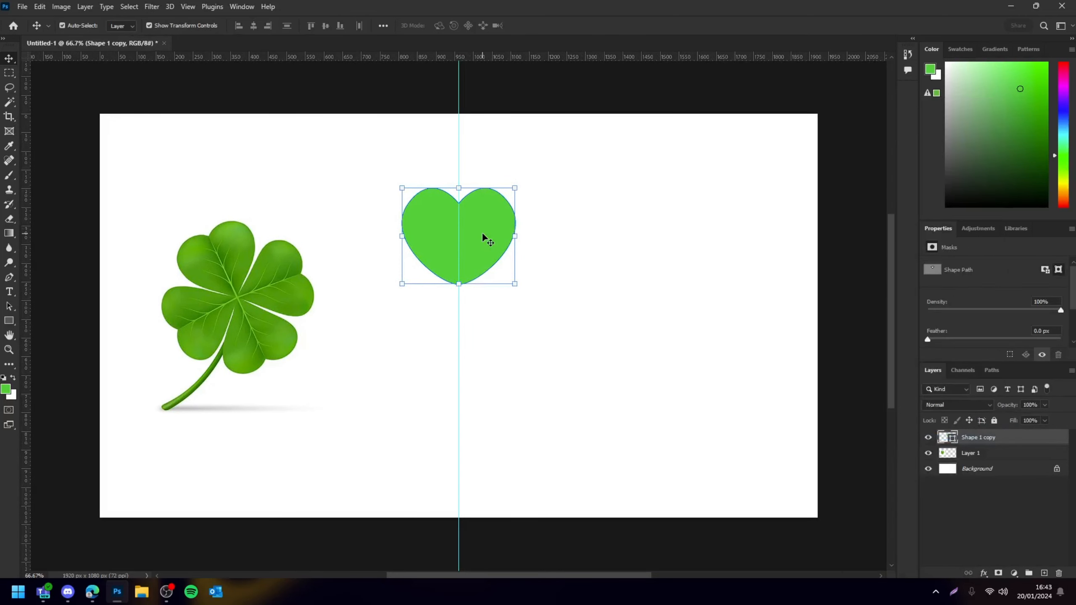
Duplicate the heart and move the copy straight below the original
right_click(482, 238)
click(475, 229)
drag(487, 231, 477, 339)
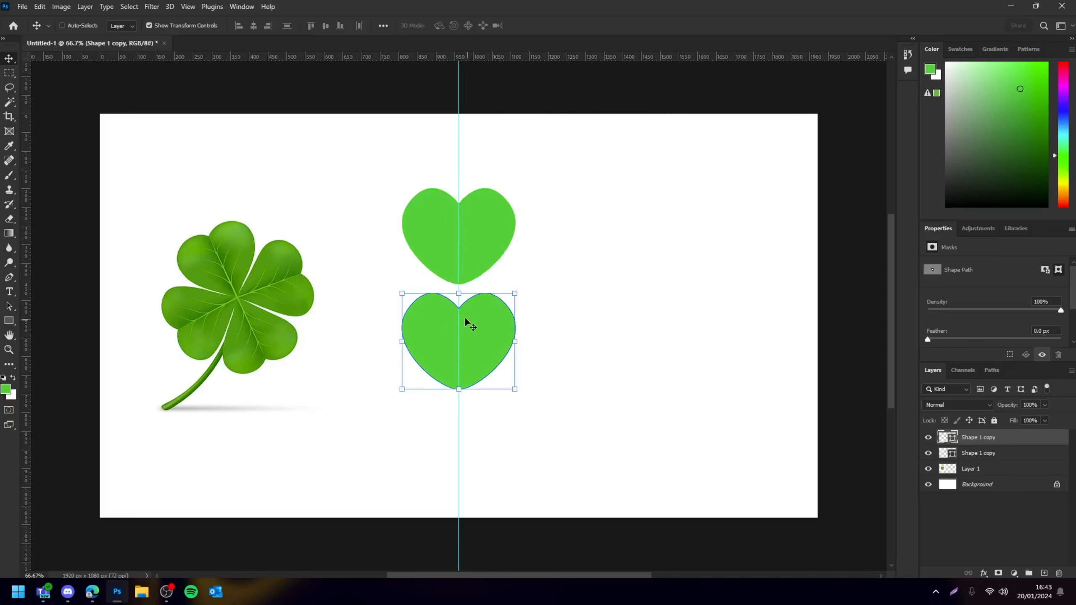
Flip the lower heart vertically and nudge it up against the top heart
key(ctrl+t)
right_click(480, 331)
click(509, 562)
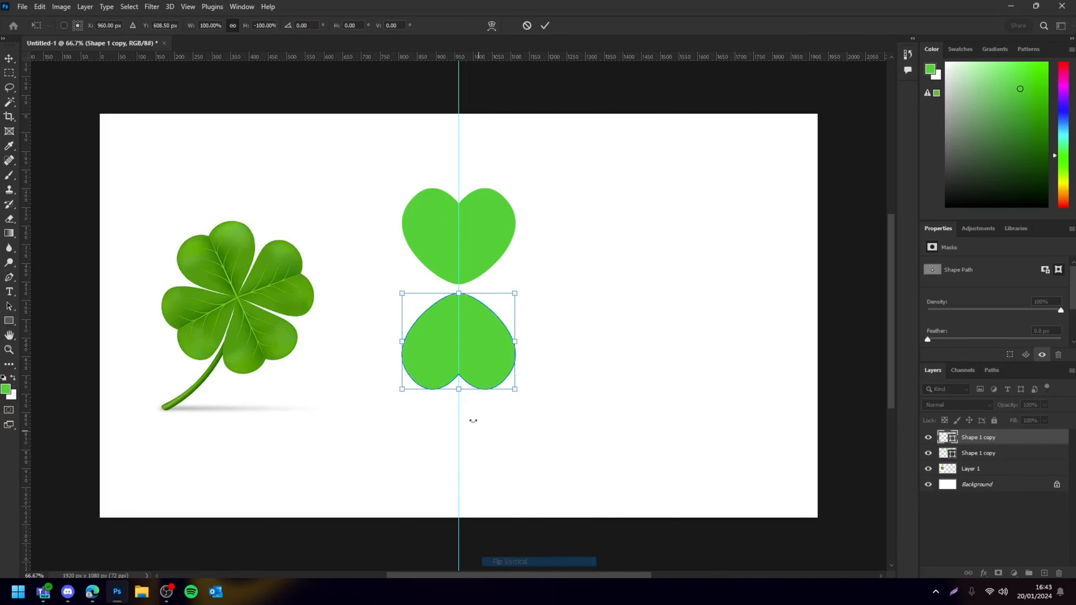
key(Return)
drag(470, 339, 468, 332)
Duplicate both hearts and rotate the copies 90° to form side leaves
drag(562, 205, 313, 315)
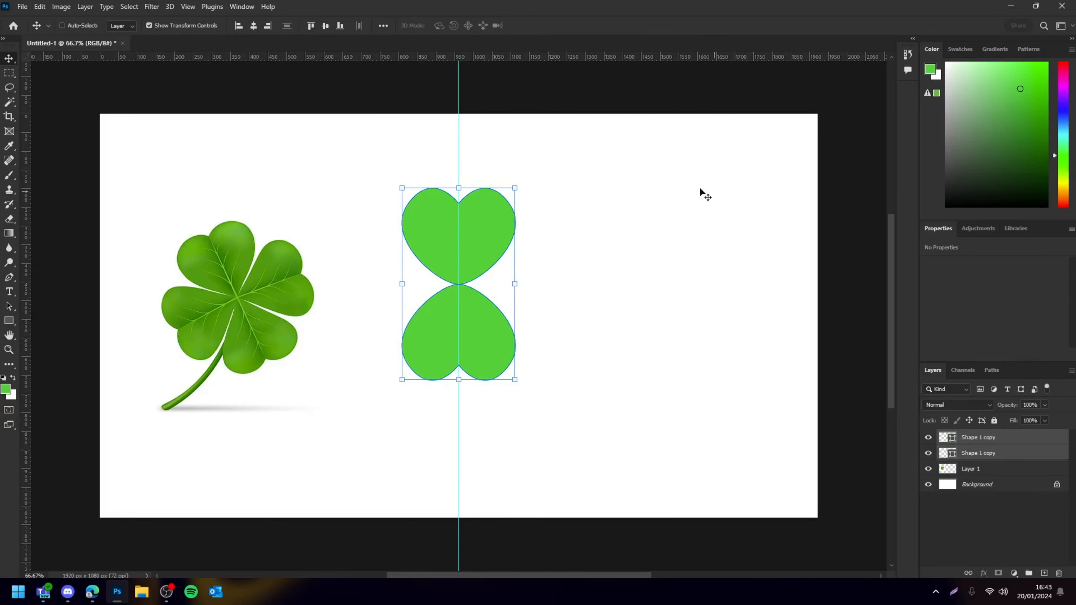
key(ctrl+j)
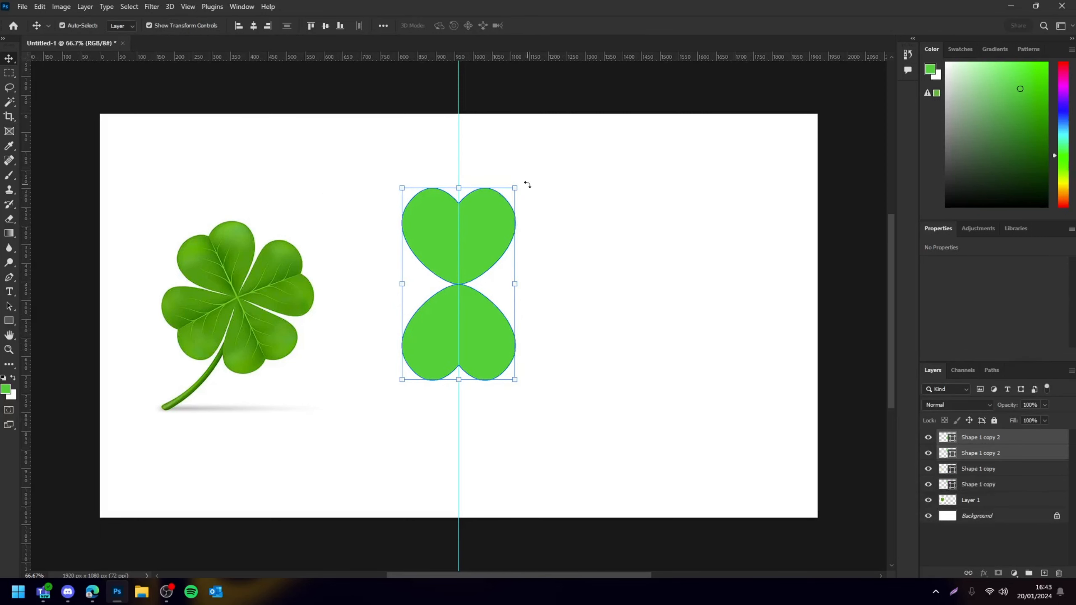
drag(527, 185, 588, 361)
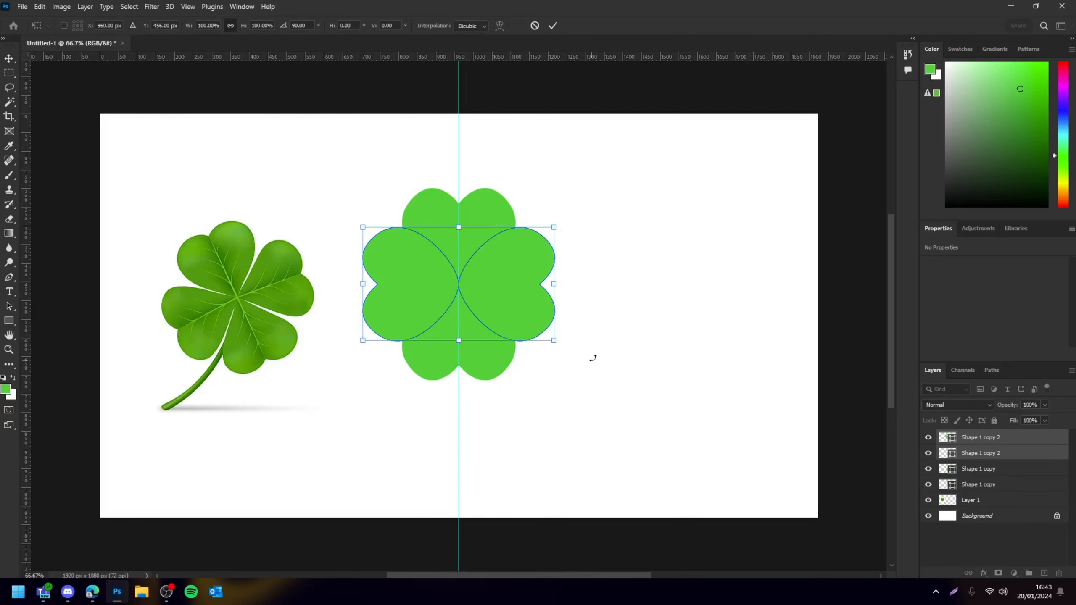
click(668, 284)
click(459, 212)
scroll(517, 251, up, 1)
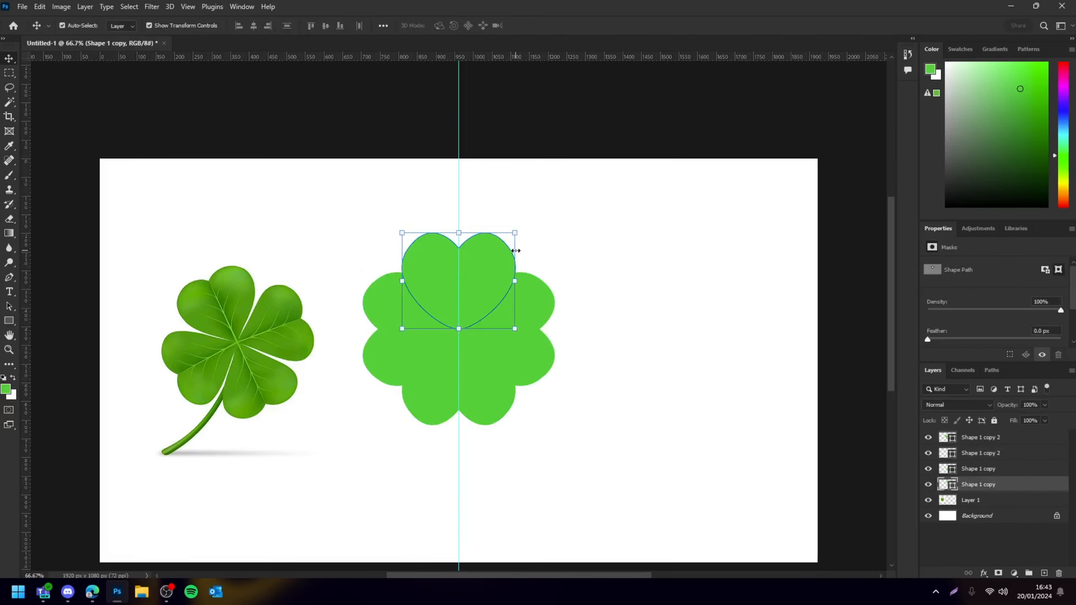
drag(520, 272, 498, 281)
click(597, 336)
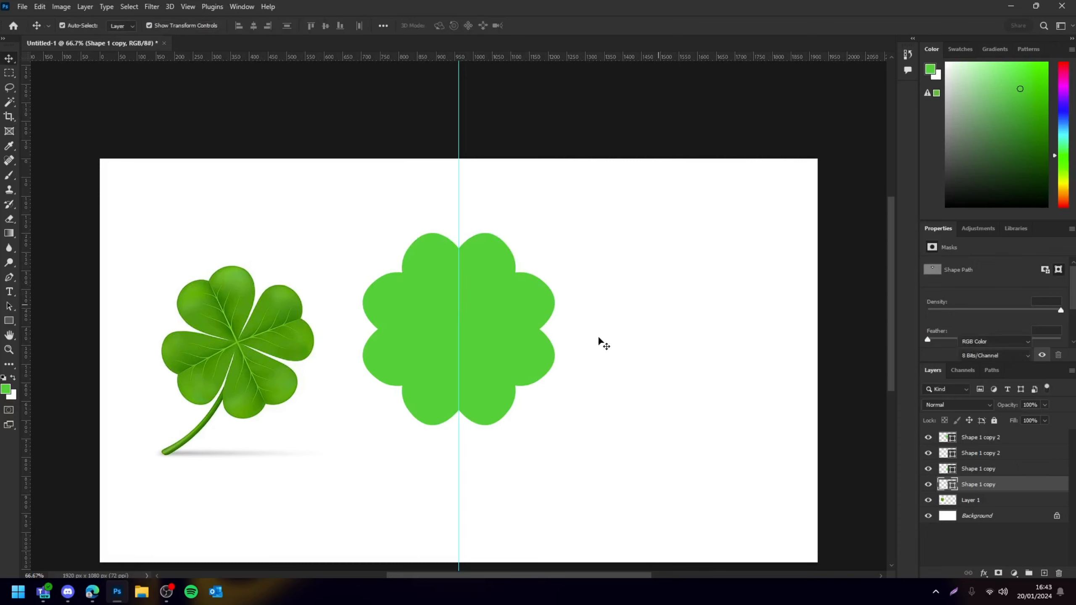
Delete one rotated heart copy and move the remaining side heart beside the top heart
click(413, 313)
key(Delete)
key(Delete)
drag(486, 382, 407, 337)
Rotate the left side heart by 90° and apply the transform
key(ctrl+t)
right_click(579, 333)
click(618, 535)
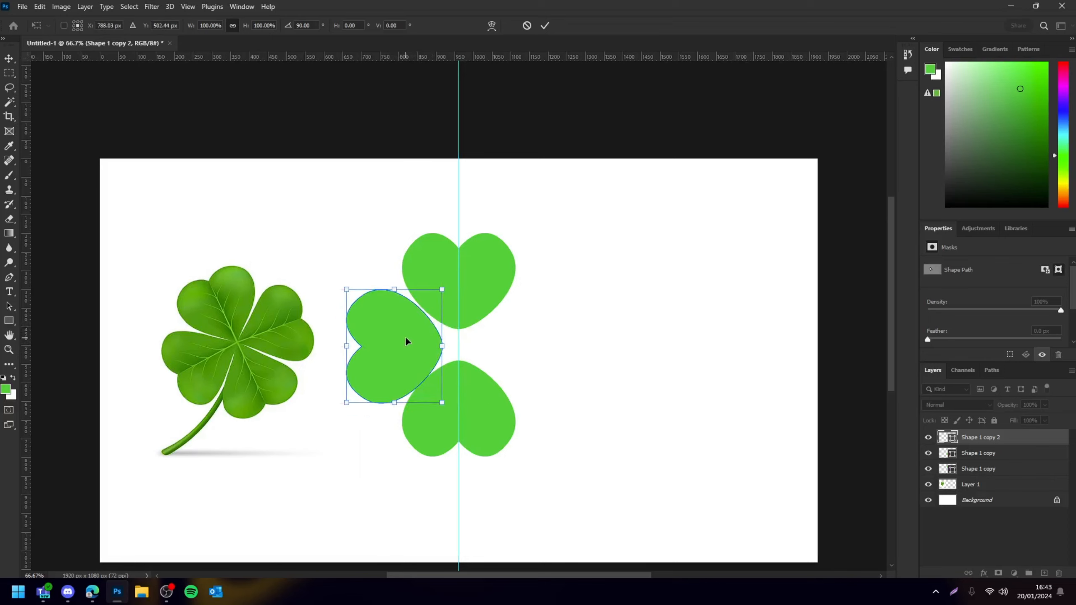
key(Return)
Select and delete the lower heart
click(592, 344)
click(495, 402)
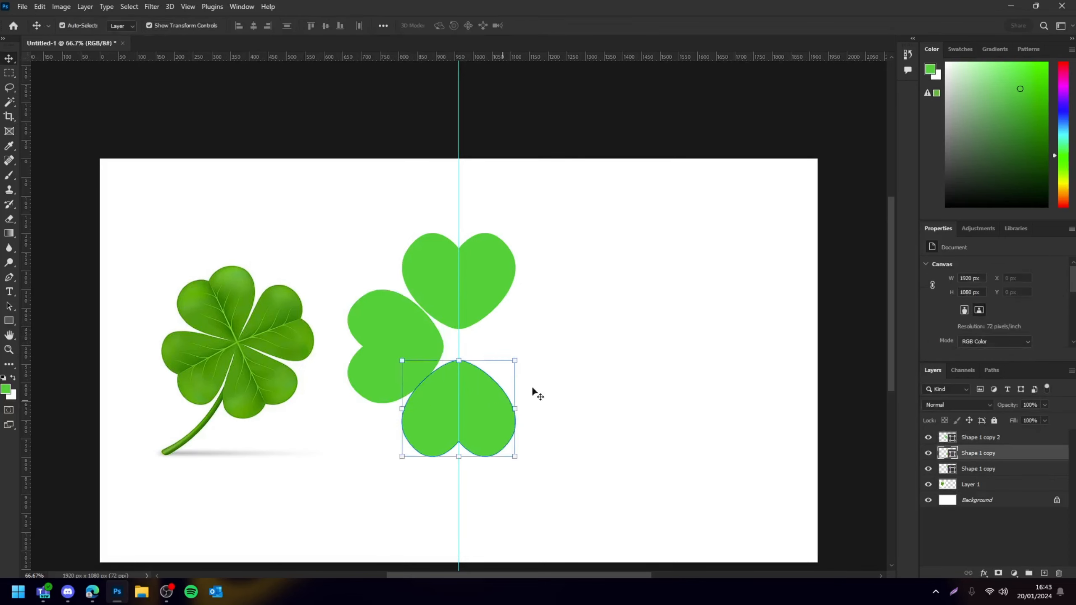
key(Delete)
Duplicate the top and left hearts, flip the copies horizontally and vertically, and place them as the bottom and right leaves
click(489, 261)
shift+click(396, 355)
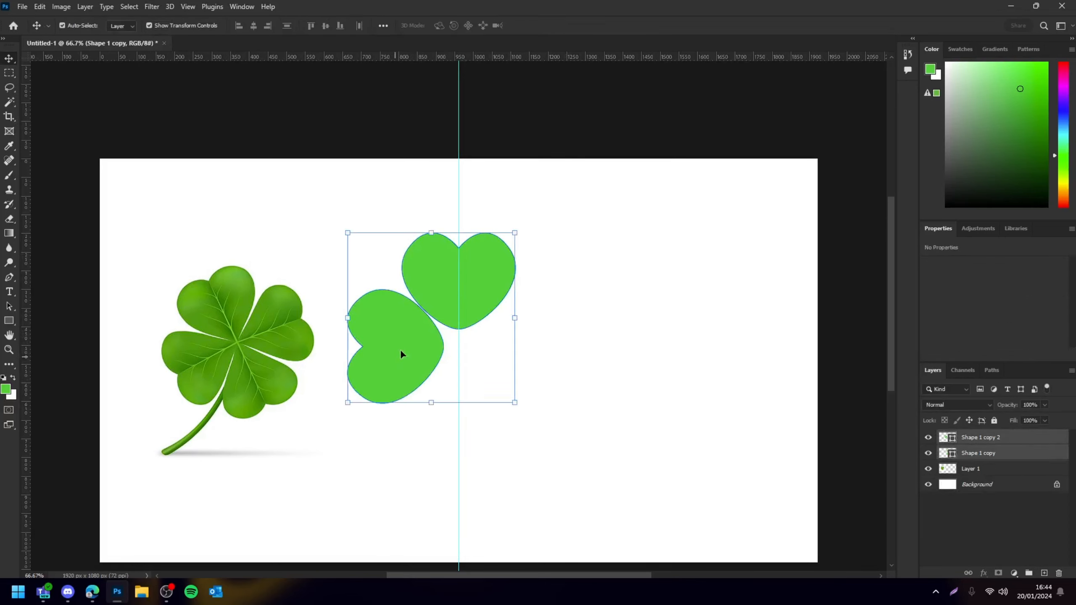
key(ctrl+j)
key(ctrl+t)
right_click(428, 325)
click(477, 546)
right_click(463, 331)
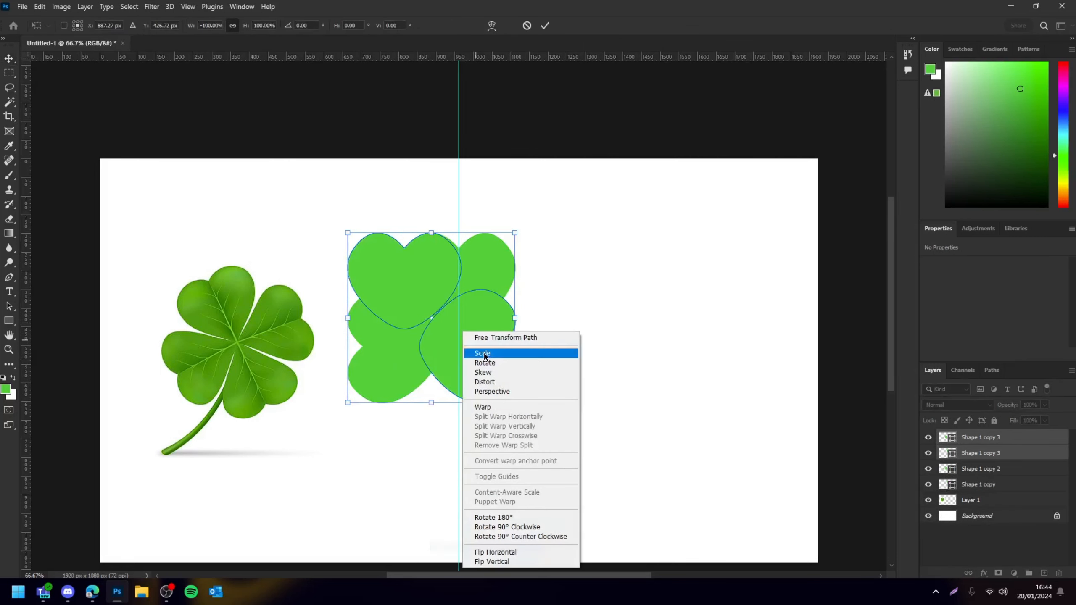
click(491, 561)
drag(472, 296, 526, 353)
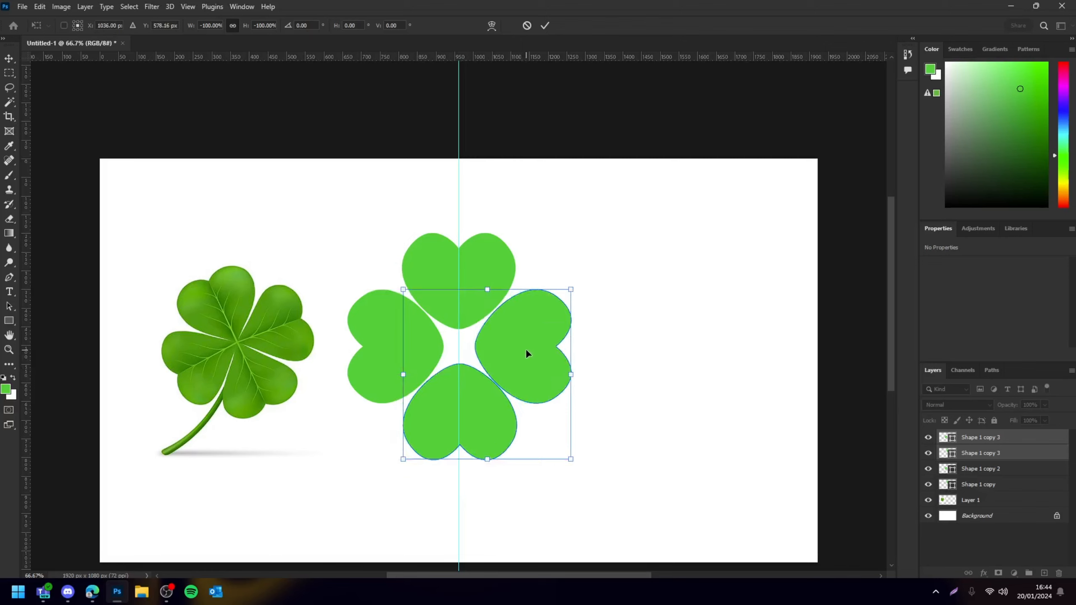
key(Return)
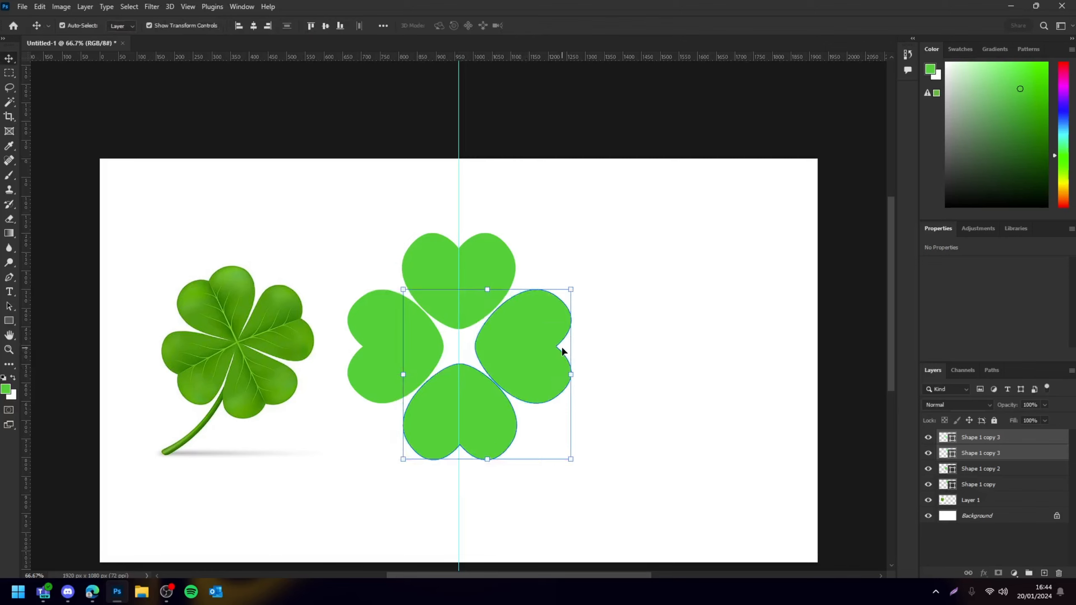
Hide the guides and zoom out and in to review the finished clover shape
key(ctrl+h)
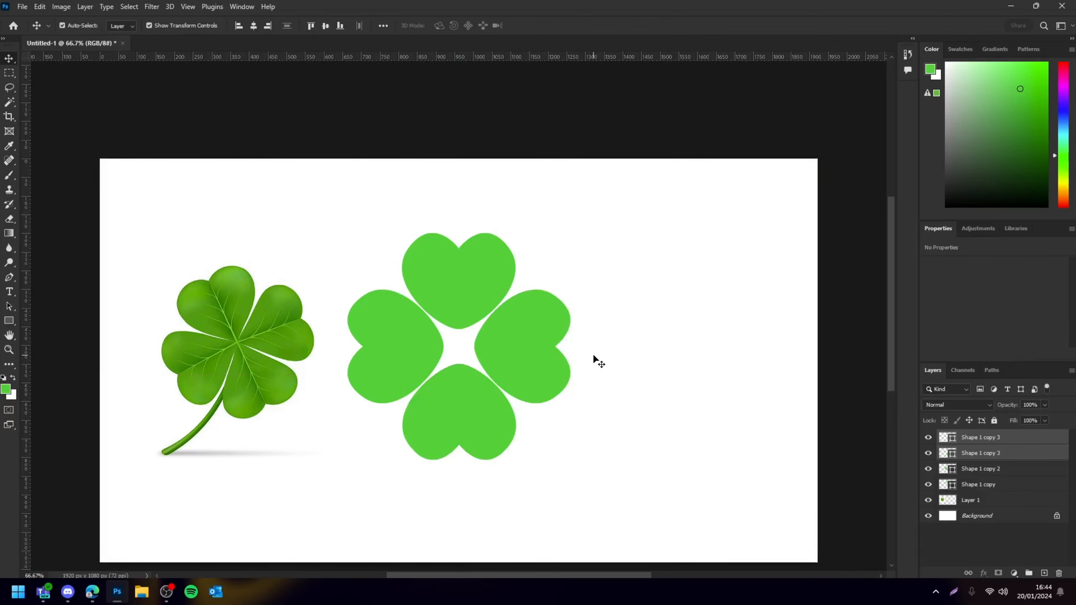
click(647, 424)
key(ctrl+minus)
key(ctrl+minus)
key(ctrl+minus)
key(ctrl+minus)
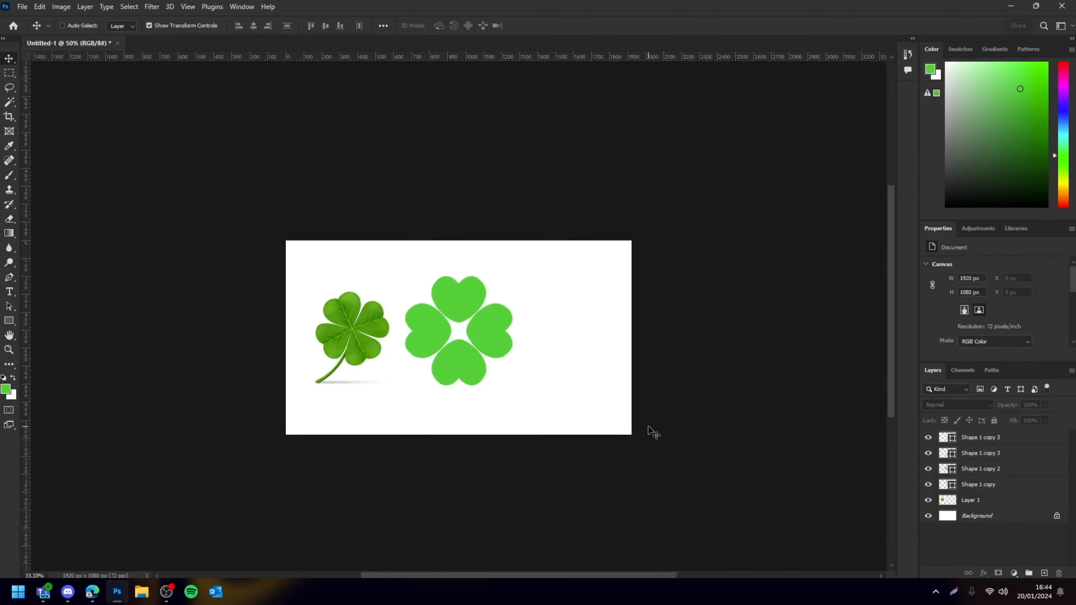
key(ctrl+plus)
key(ctrl+plus)
key(ctrl+plus)
key(ctrl+plus)
key(ctrl+plus)
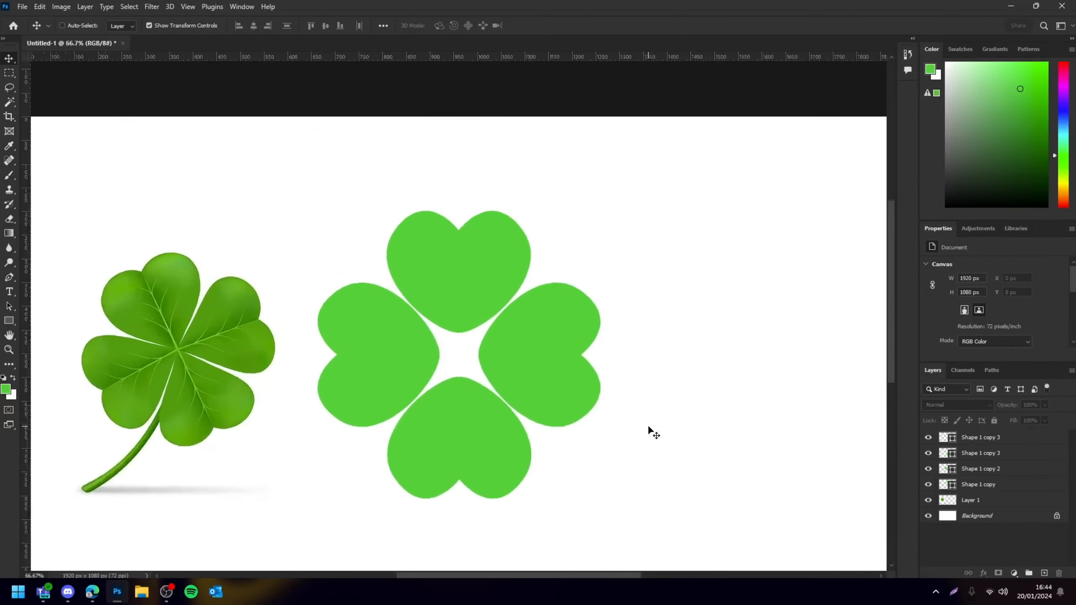
key(ctrl+minus)
key(ctrl+minus)
key(ctrl+plus)
key(ctrl+plus)
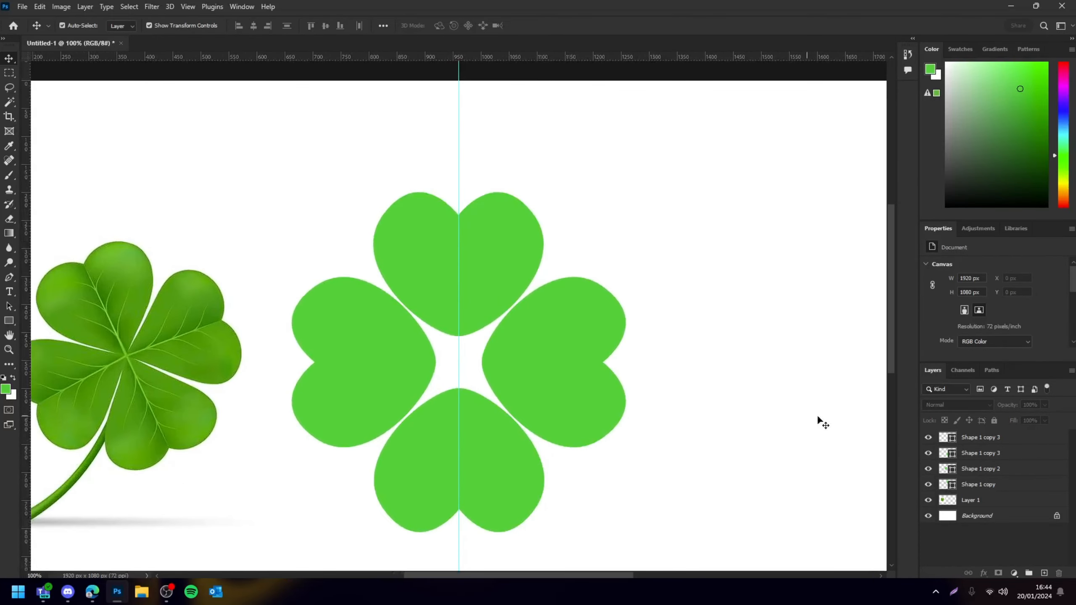
Add a new layer and draw an ellipse over the gap in the middle of the clover
click(990, 437)
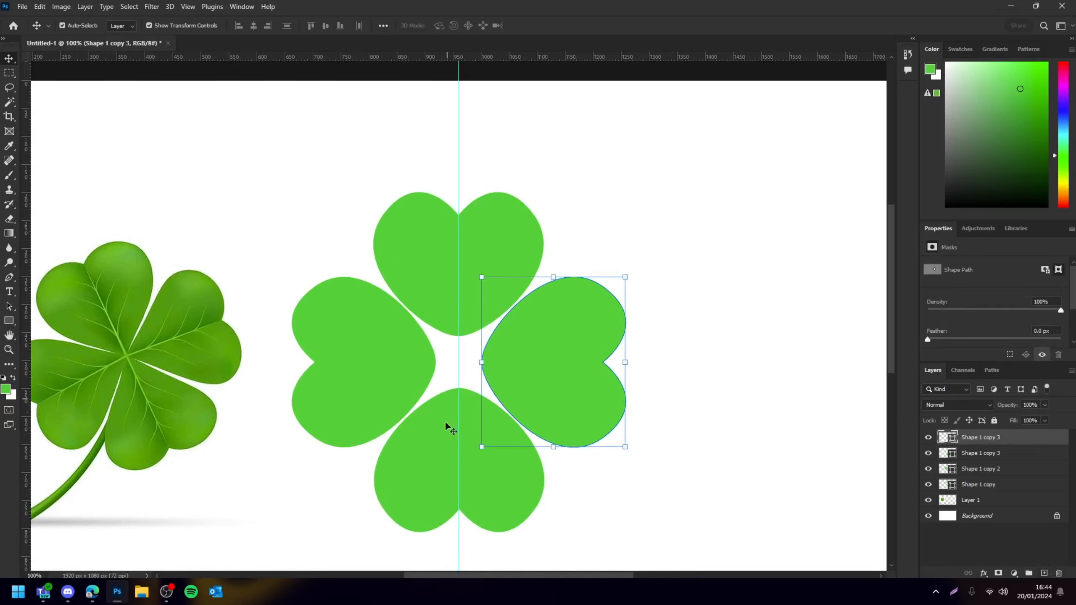
click(716, 263)
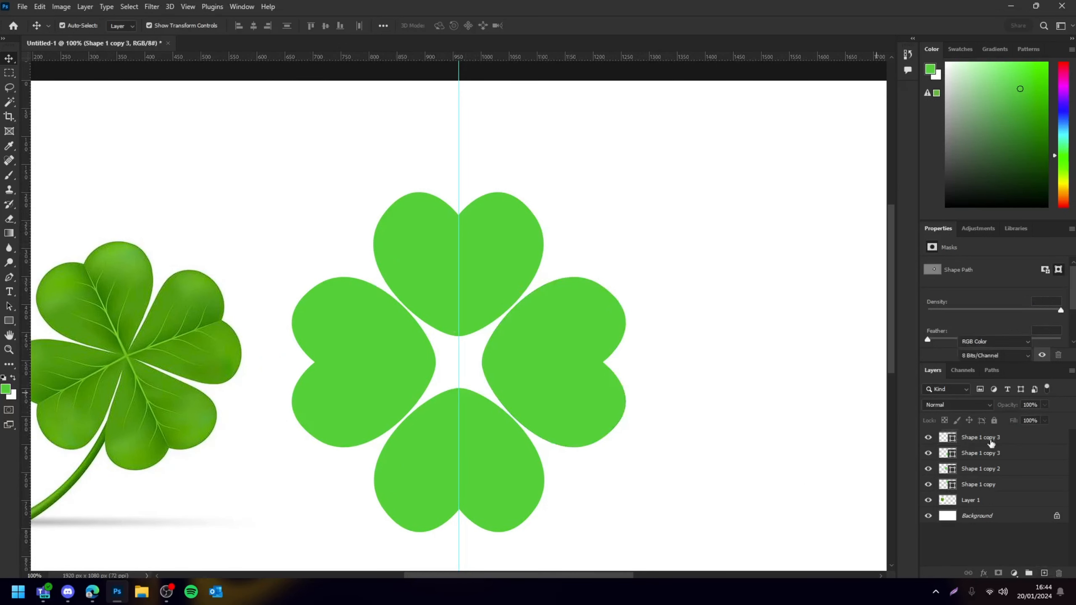
click(1016, 442)
click(1044, 573)
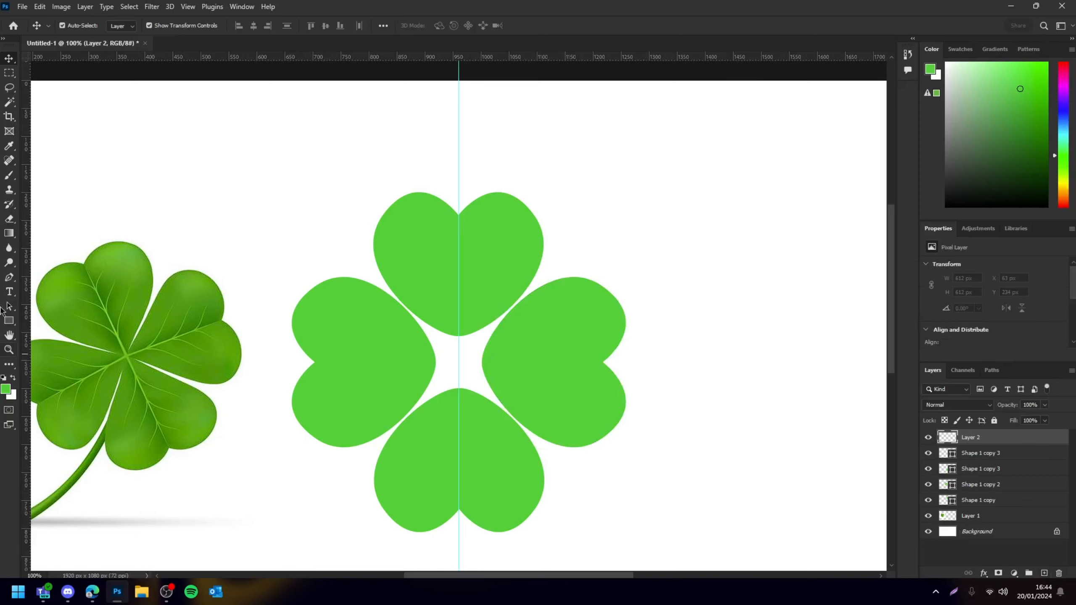
click(9, 327)
click(43, 332)
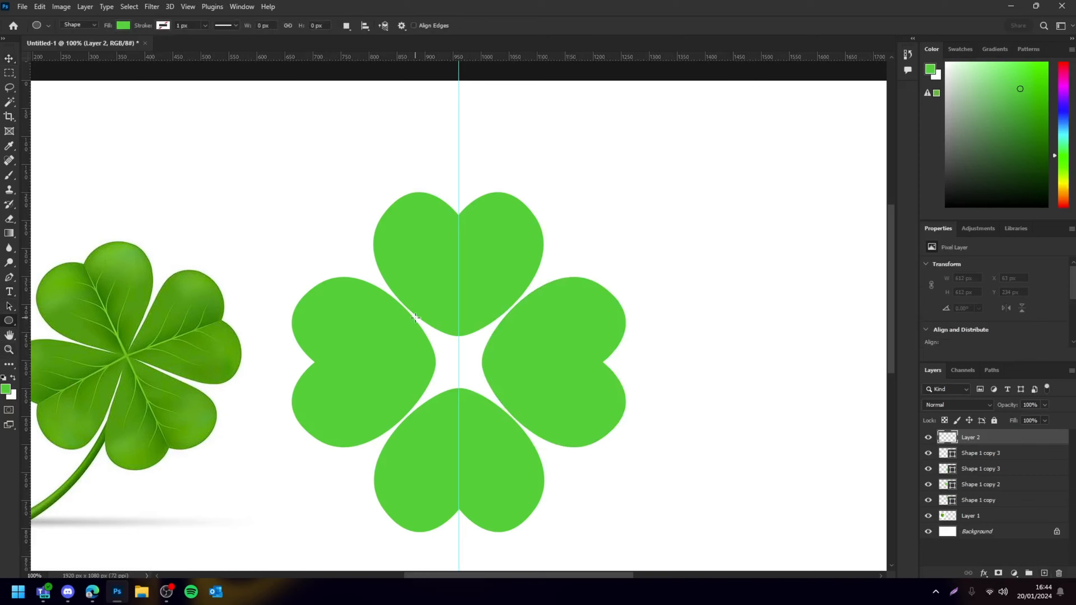
drag(415, 317, 497, 399)
Move the ellipse into the clover's centre, hide the guides and zoom out and in to check it
click(8, 59)
click(322, 220)
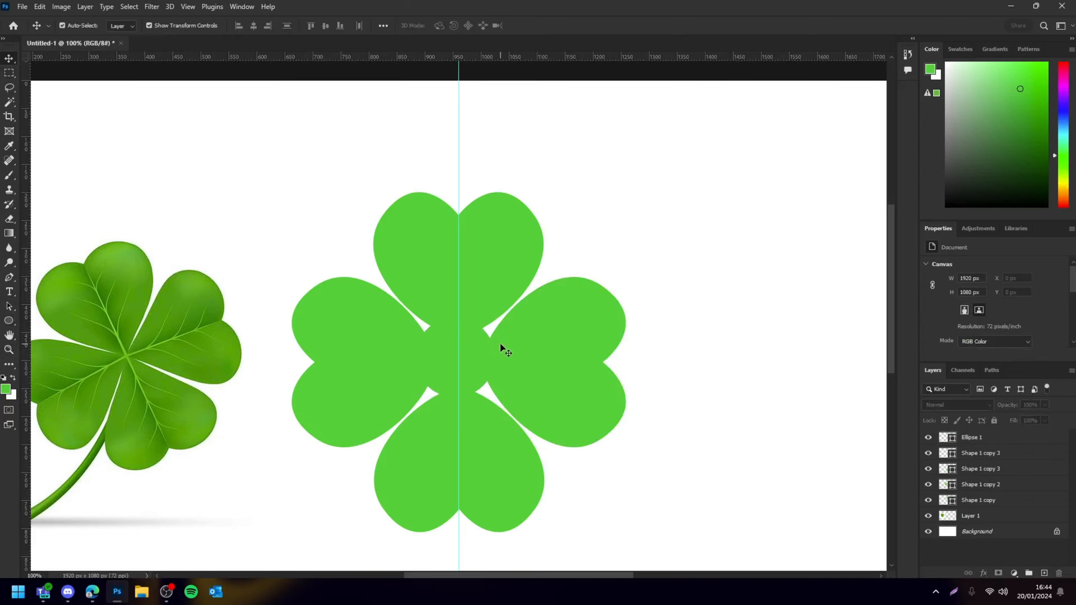
drag(481, 353, 510, 308)
key(ctrl+h)
key(ctrl+minus)
Scale the centre ellipse up in two passes so it fills the space between the four leaves
key(ctrl+minus)
key(ctrl+minus)
key(ctrl+minus)
key(ctrl+plus)
key(ctrl+plus)
key(ctrl+plus)
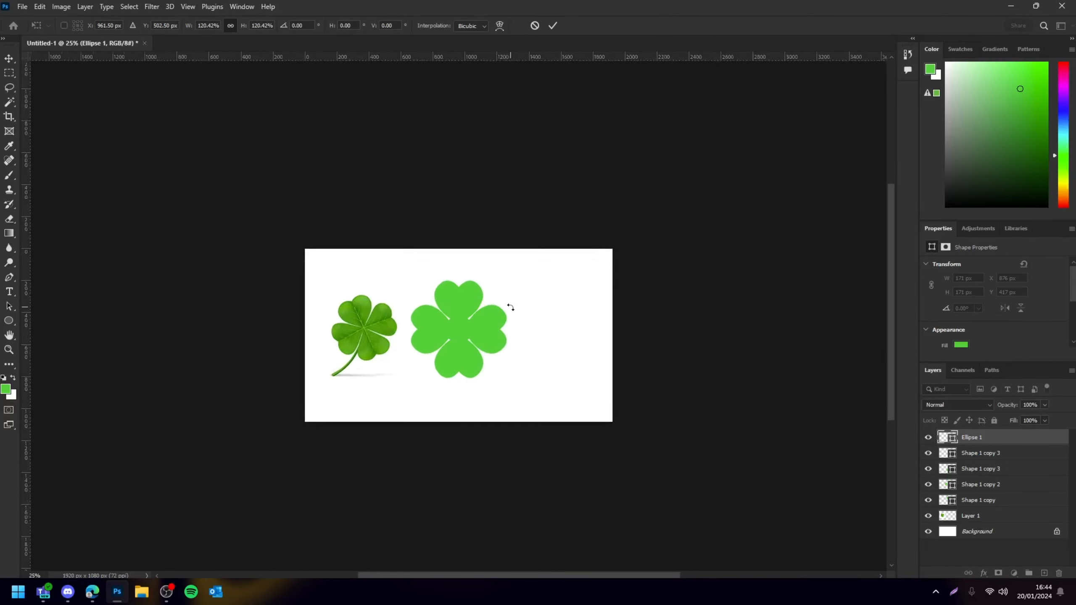
mouse_move(487, 317)
mouse_down()
mouse_move(504, 292)
mouse_move(495, 301)
mouse_up()
key(Return)
key(ctrl+minus)
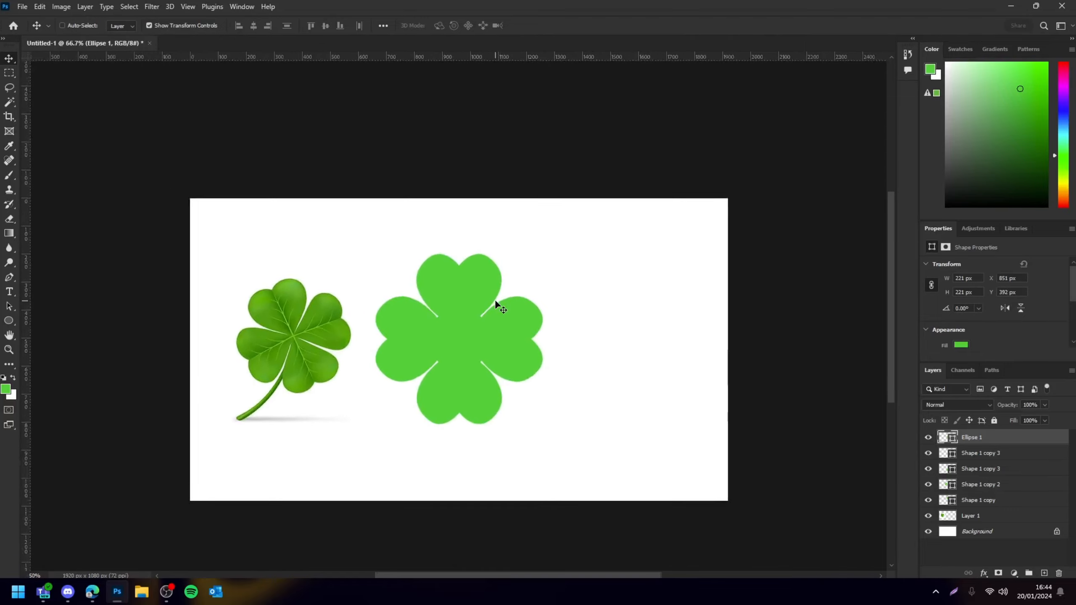
key(ctrl+minus)
key(ctrl+minus)
key(ctrl+plus)
key(ctrl+plus)
key(ctrl+plus)
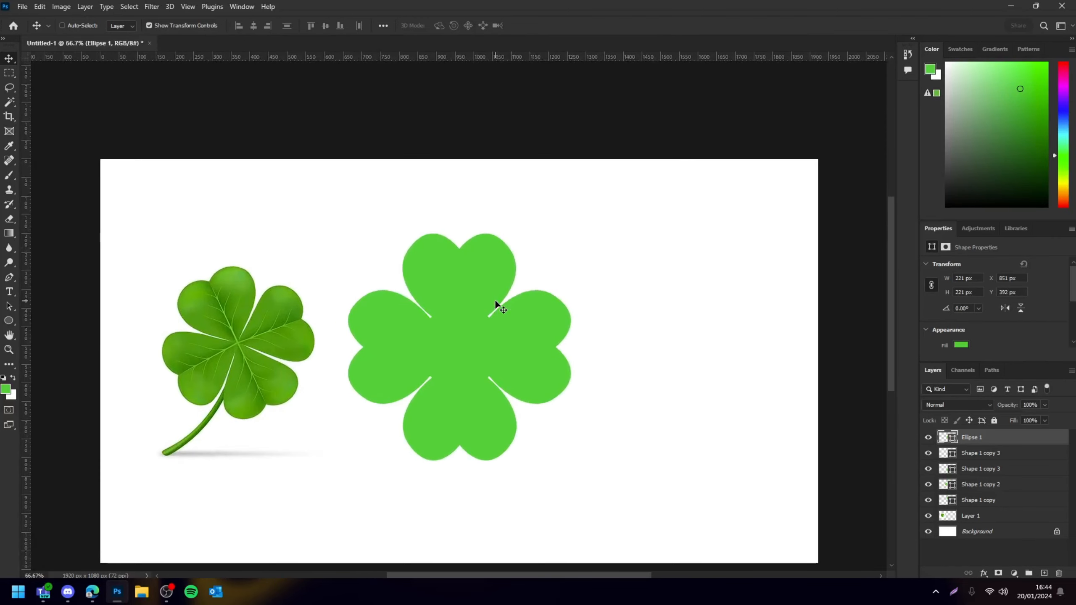
key(ctrl+t)
drag(502, 304, 494, 311)
key(Return)
click(732, 343)
Select all the clover shapes together and shrink the clover slightly
key(ctrl+minus)
key(ctrl+minus)
key(ctrl+minus)
key(ctrl+minus)
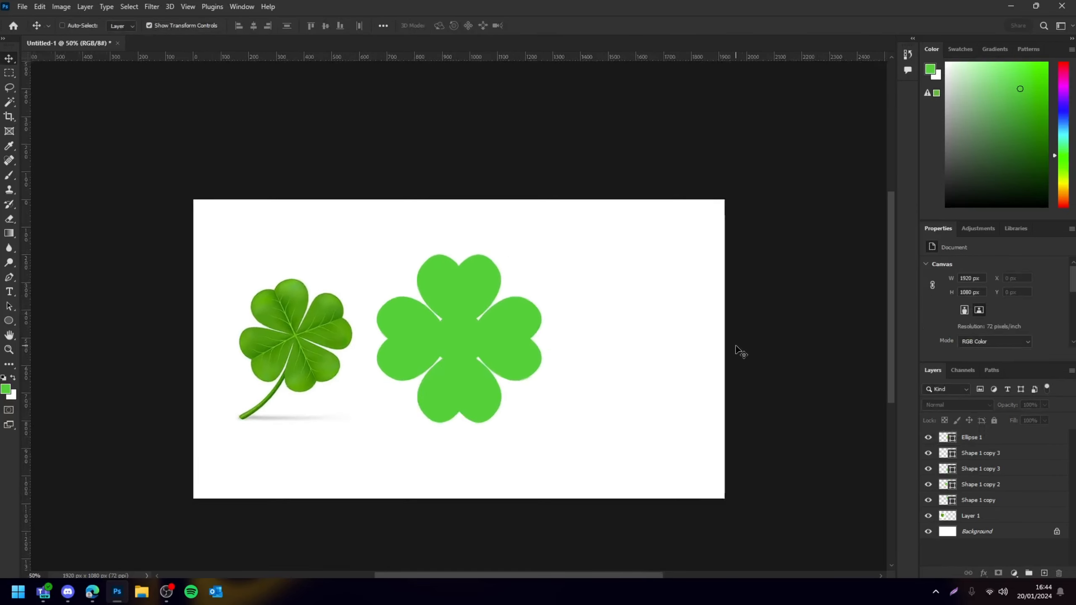
key(ctrl+plus)
key(ctrl+plus)
key(ctrl+plus)
key(ctrl+plus)
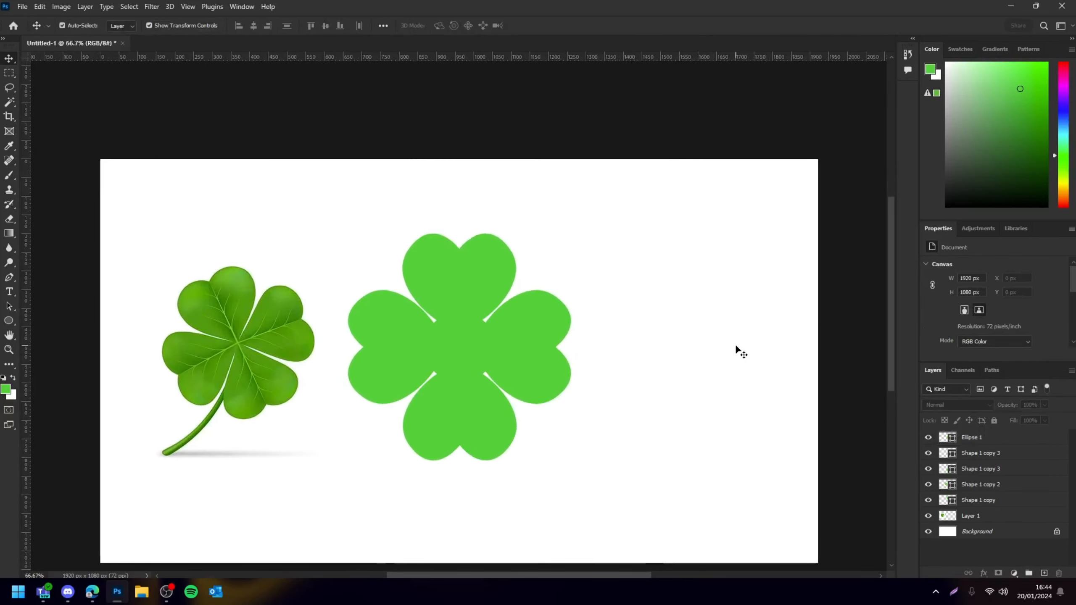
drag(372, 189, 565, 454)
key(Return)
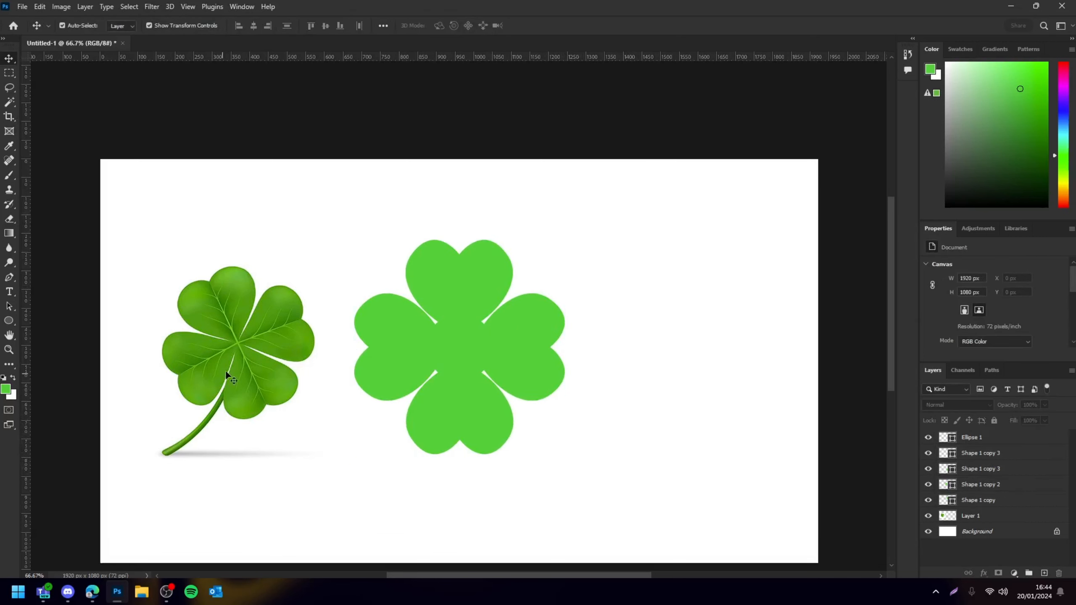
Create two new empty layers above the reference image layer
scroll(495, 322, left, 3)
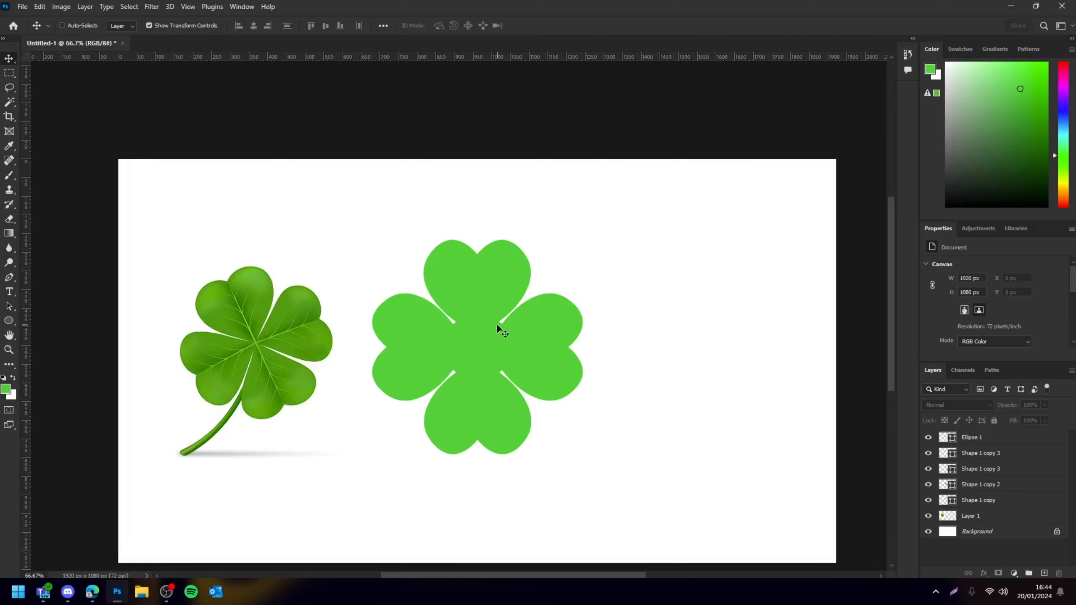
click(970, 516)
click(1043, 573)
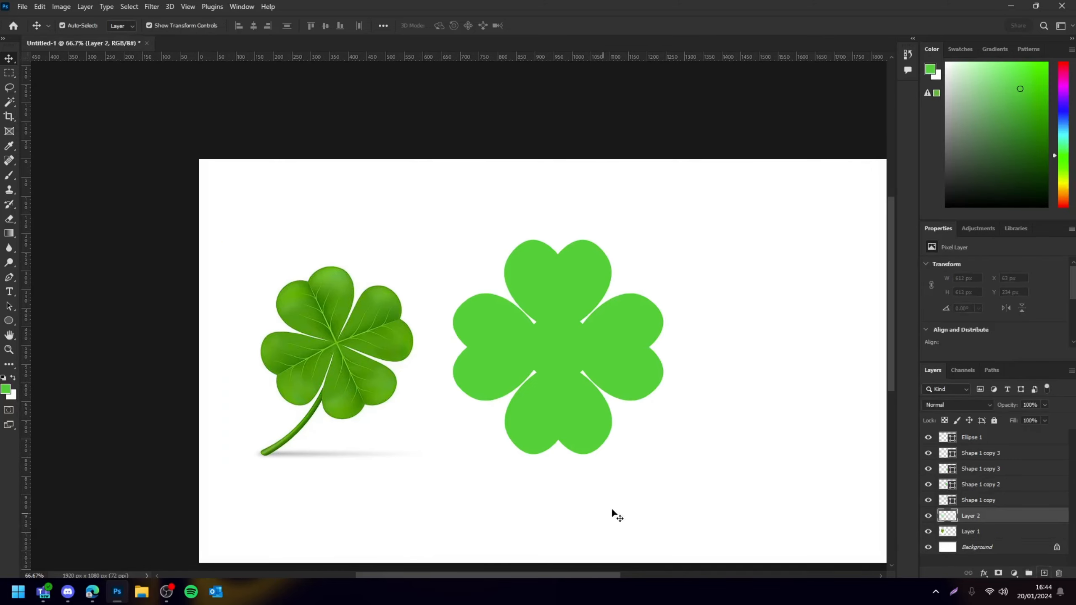
scroll(635, 470, up, 1)
click(695, 529)
key(i)
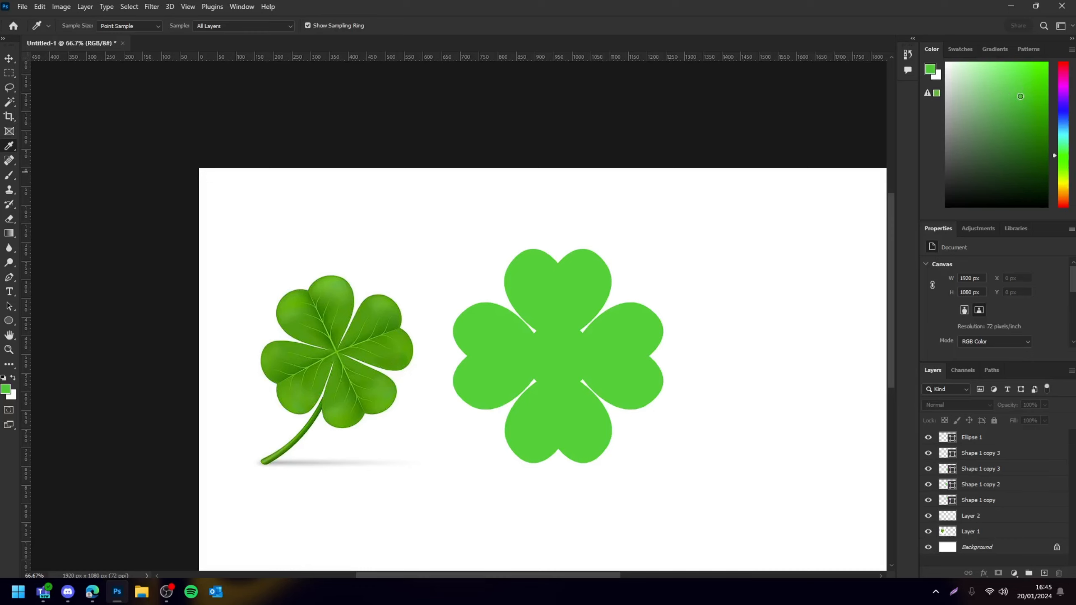
click(981, 517)
click(1043, 573)
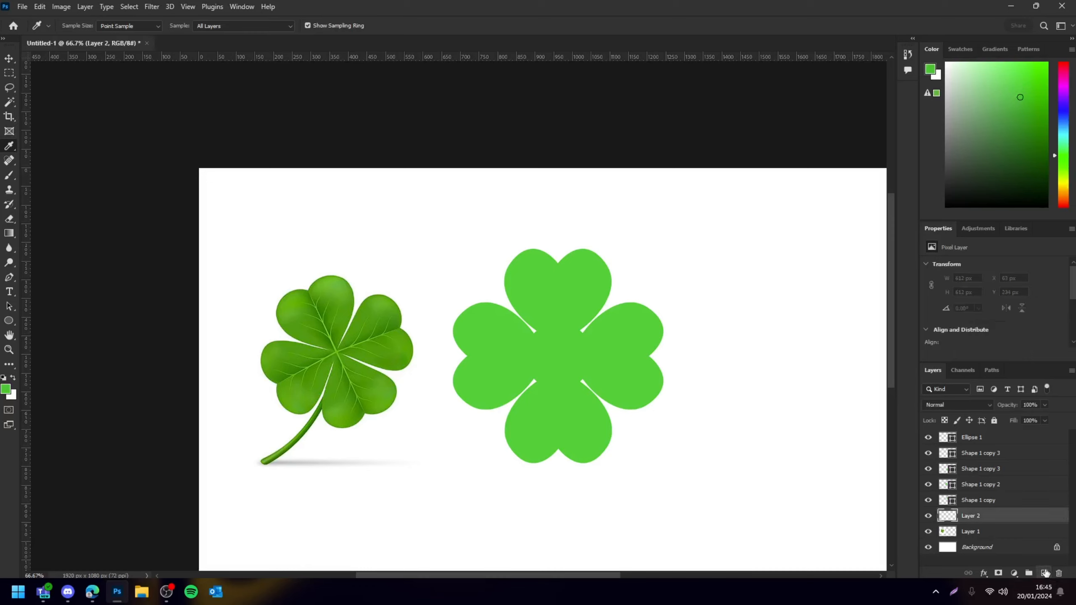
Select the four heart shape layers with the new layer and merge them into one layer
click(972, 502)
key(v)
drag(716, 210, 496, 466)
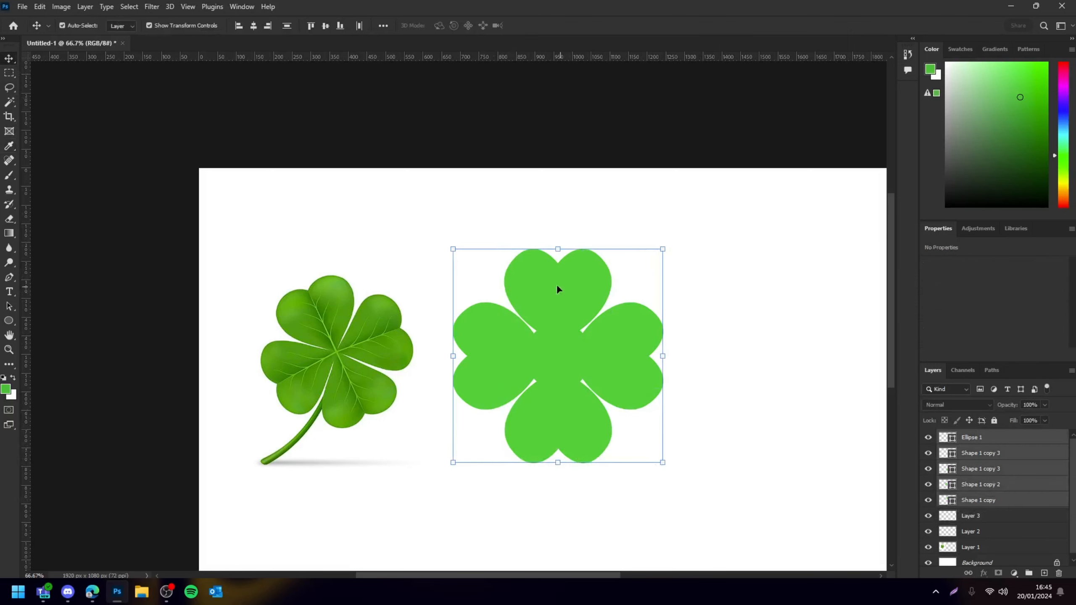
key(ctrl+e)
With the Rectangle tool, draw a narrow vertical rectangle about 52 × 332 px below the clover as the stem
click(462, 288)
scroll(500, 292, down, 1)
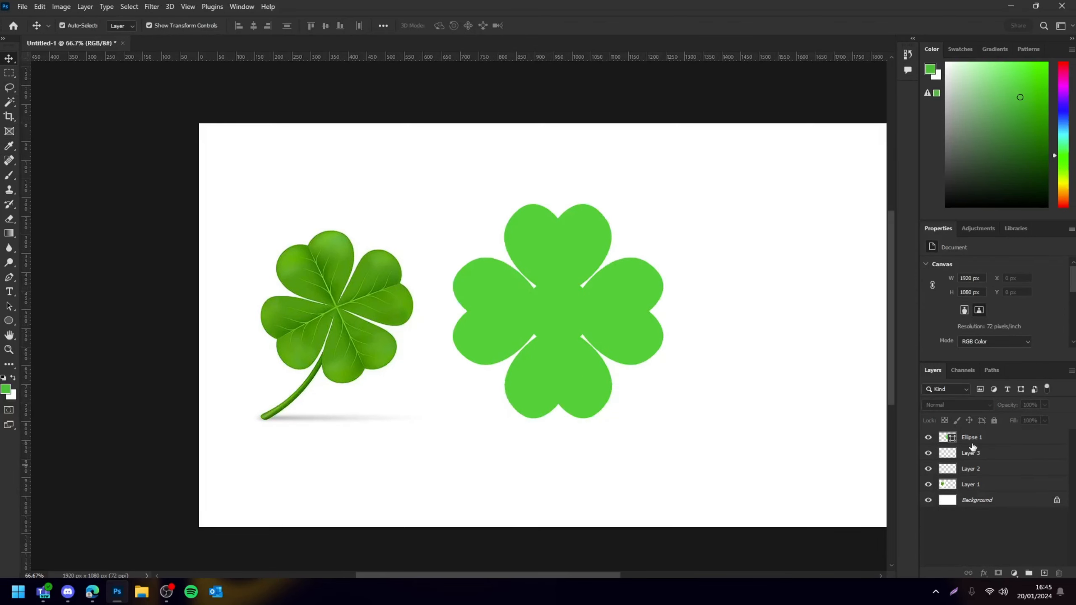
click(971, 453)
click(8, 320)
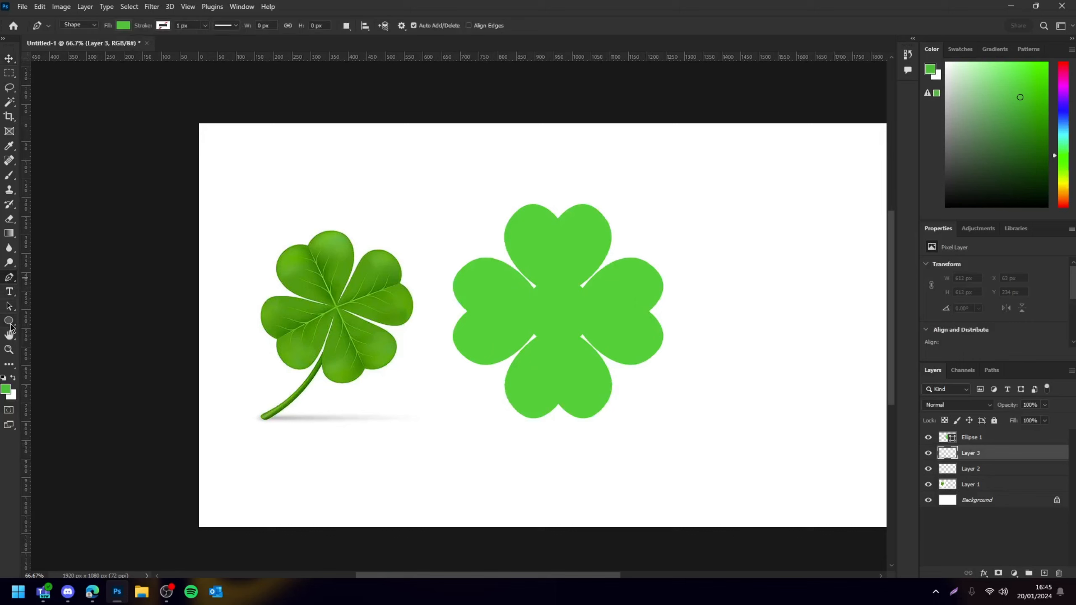
right_click(9, 320)
click(47, 322)
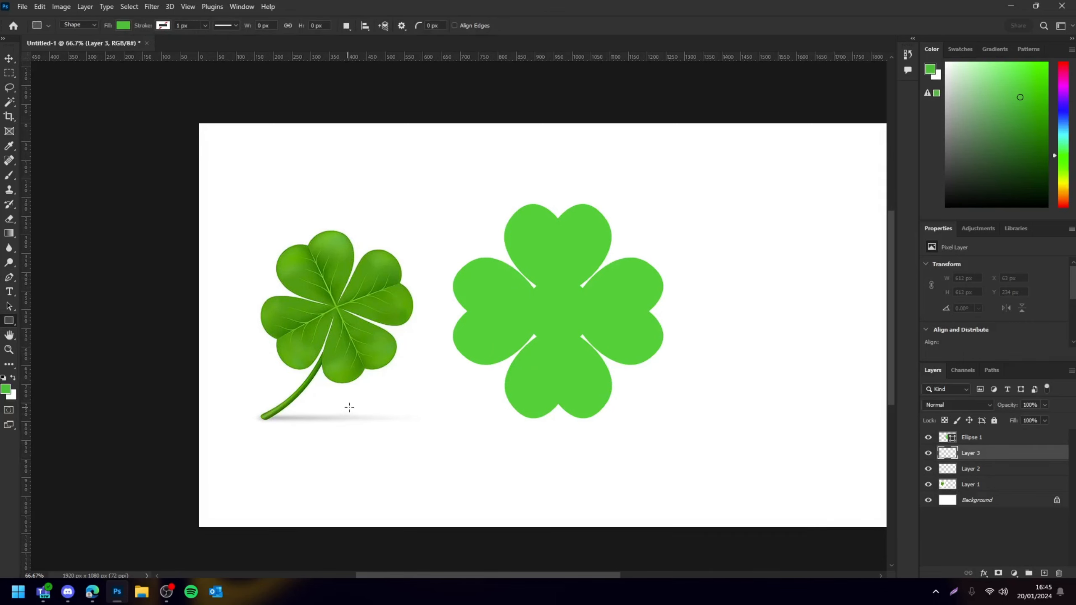
drag(463, 387, 482, 510)
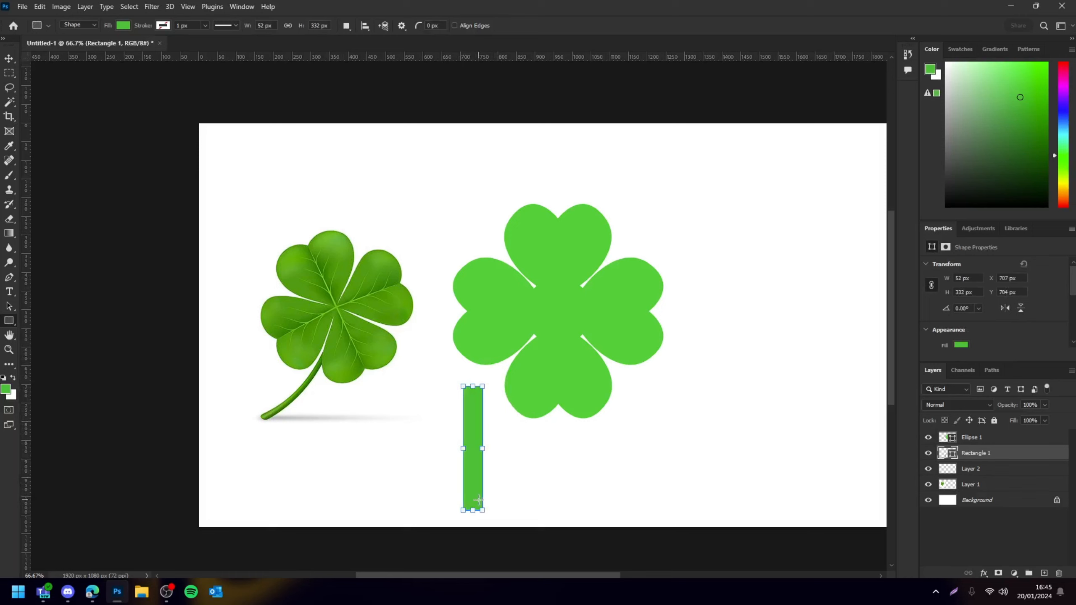
Round the stem rectangle's corners fully into a pill shape
click(5, 61)
click(465, 422)
key(ctrl+plus)
key(ctrl+plus)
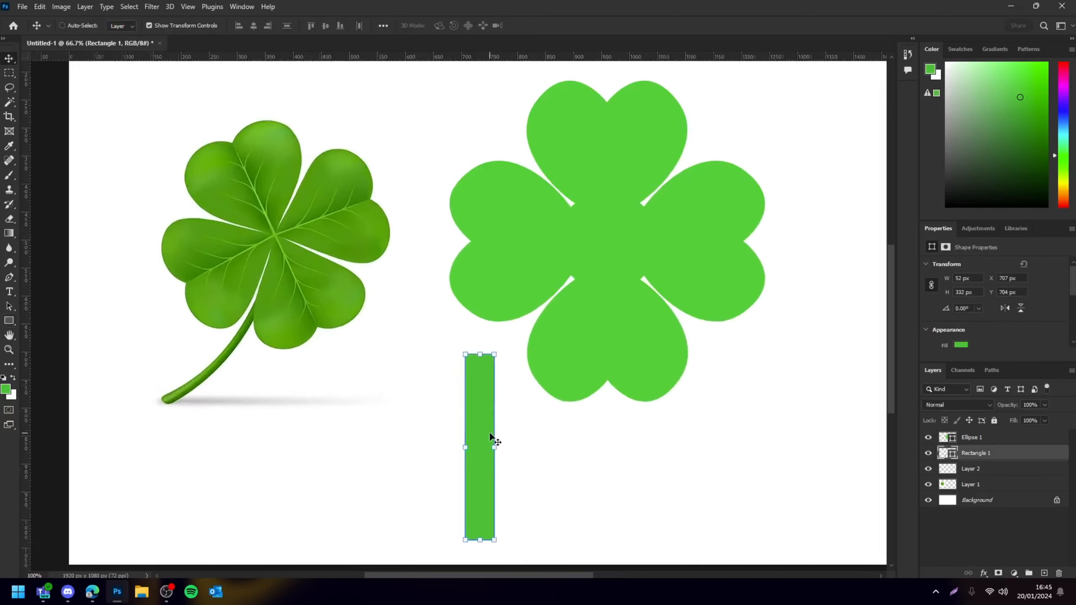
drag(518, 405, 526, 459)
click(604, 501)
key(ctrl+minus)
key(ctrl+minus)
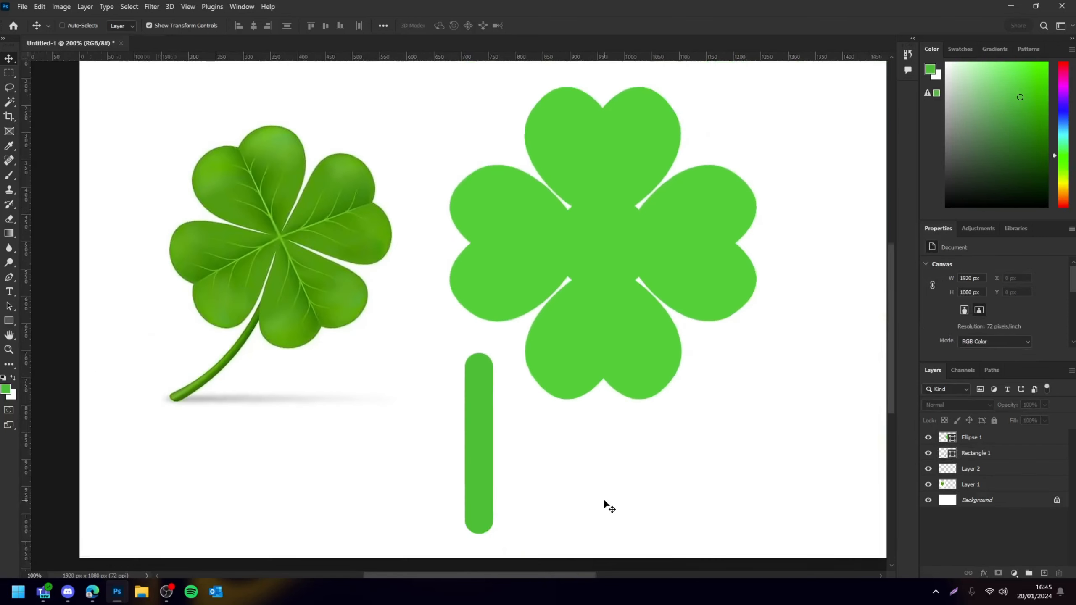
key(ctrl+plus)
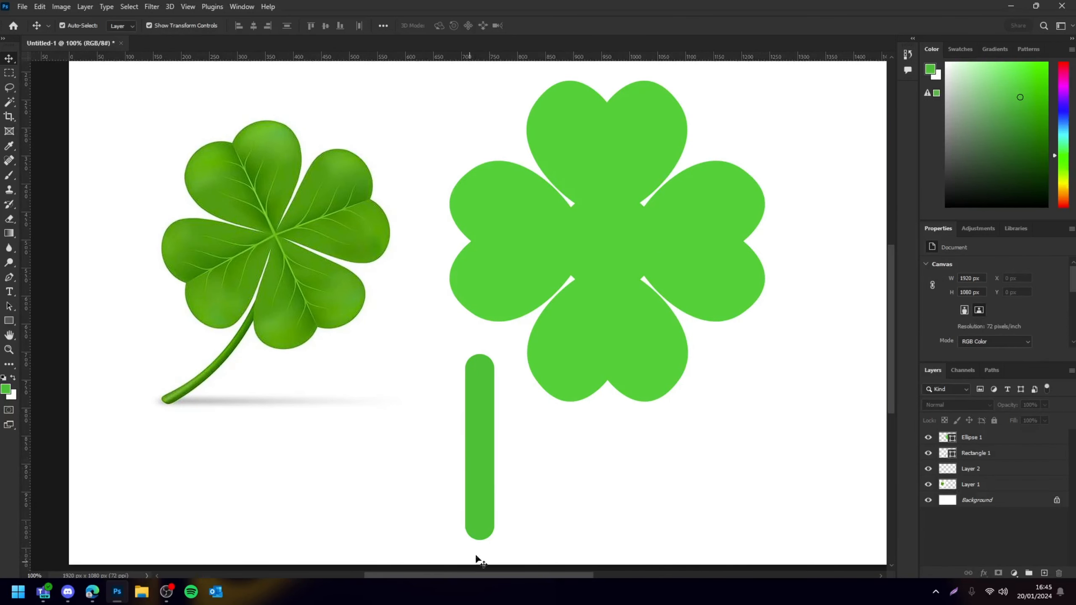
Move the stem up under the clover and rotate the clover by -15°
drag(485, 460, 548, 381)
click(665, 361)
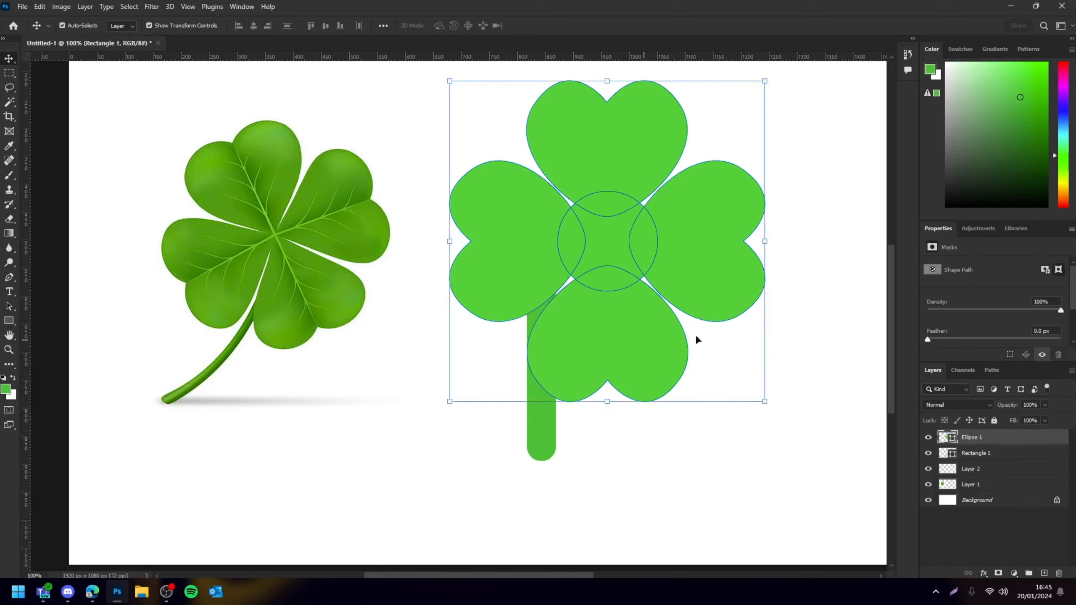
scroll(697, 339, up, 1)
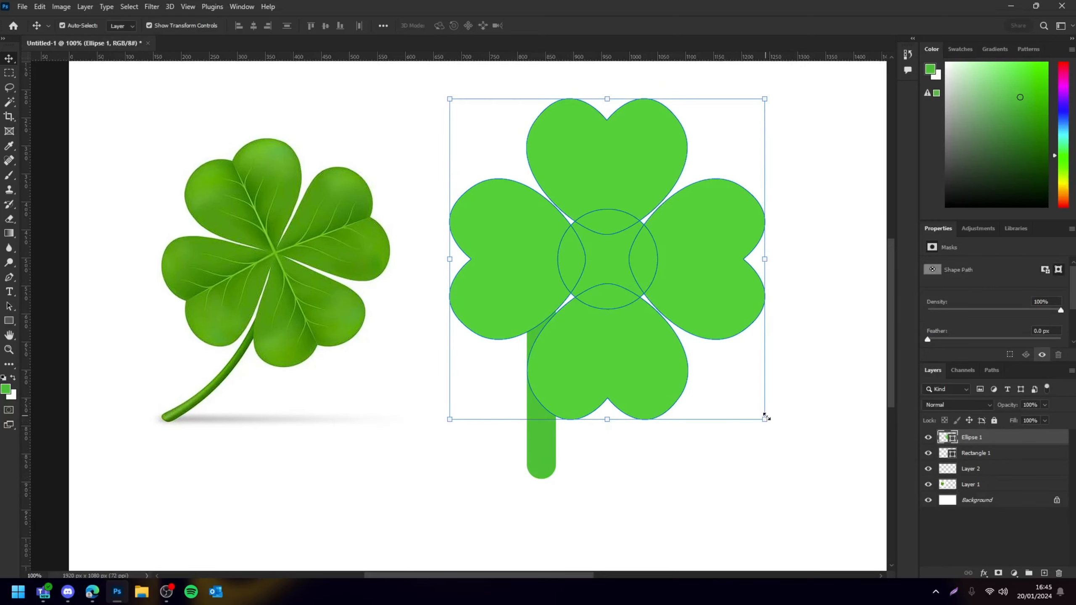
drag(773, 430, 815, 392)
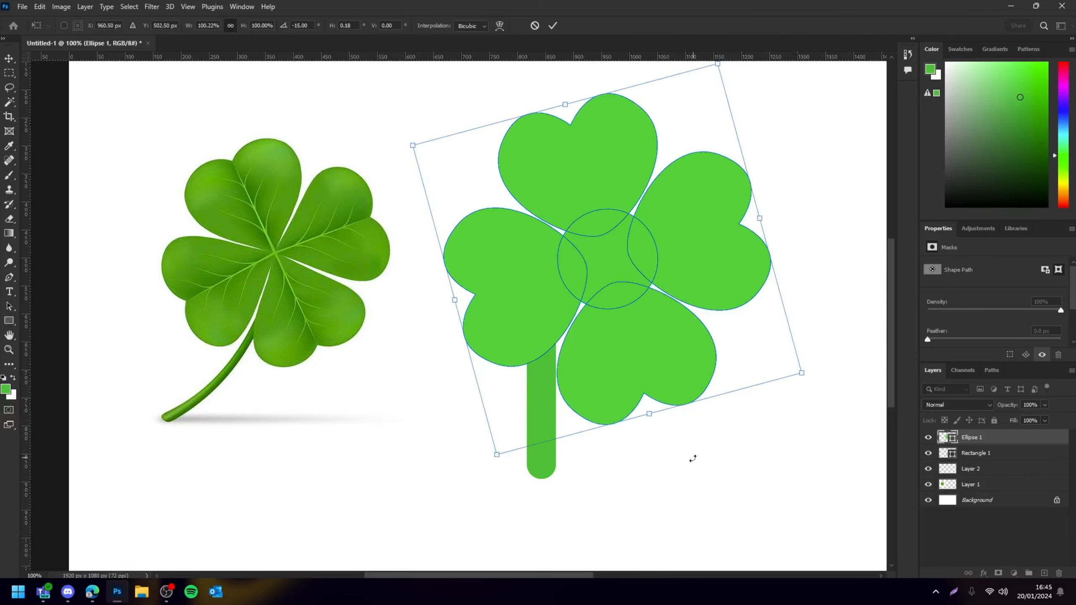
key(Return)
click(691, 456)
Reposition, lengthen and tilt the stem so it angles down-left from the clover's centre
mouse_move(541, 424)
mouse_down()
mouse_move(559, 425)
mouse_move(557, 437)
mouse_up()
drag(575, 398, 570, 399)
drag(555, 492, 555, 512)
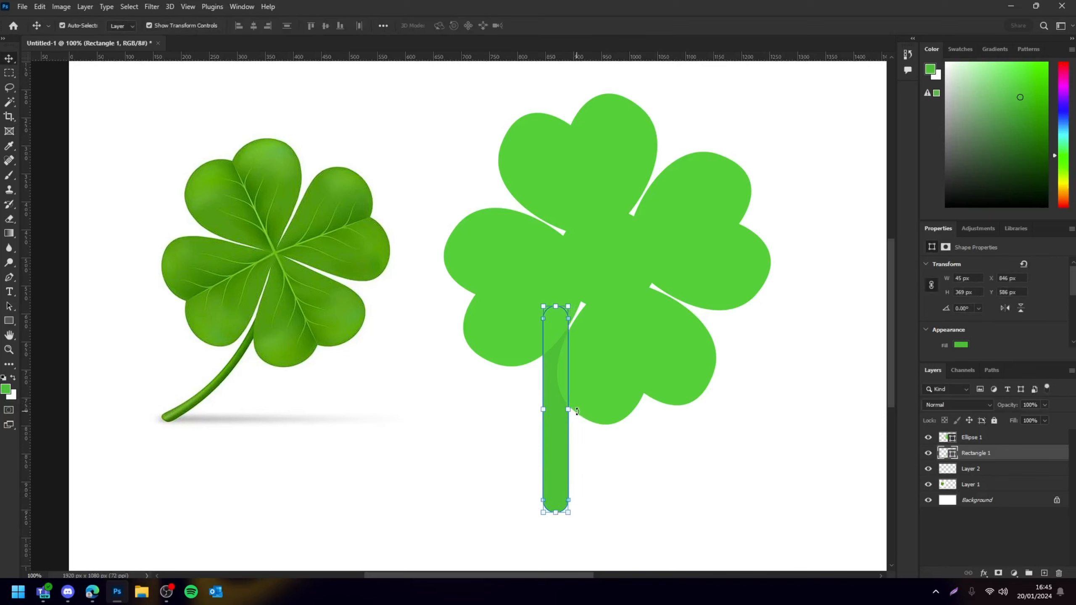
drag(577, 410, 556, 437)
drag(551, 437, 516, 451)
key(Return)
click(653, 489)
Apply Puppet Warp to the stem, pinning it near the clover and bending its lower end into a curve
key(ctrl+minus)
click(513, 406)
click(538, 420)
click(507, 401)
mouse_move(516, 412)
mouse_down()
mouse_move(508, 397)
mouse_move(516, 403)
mouse_up()
click(541, 403)
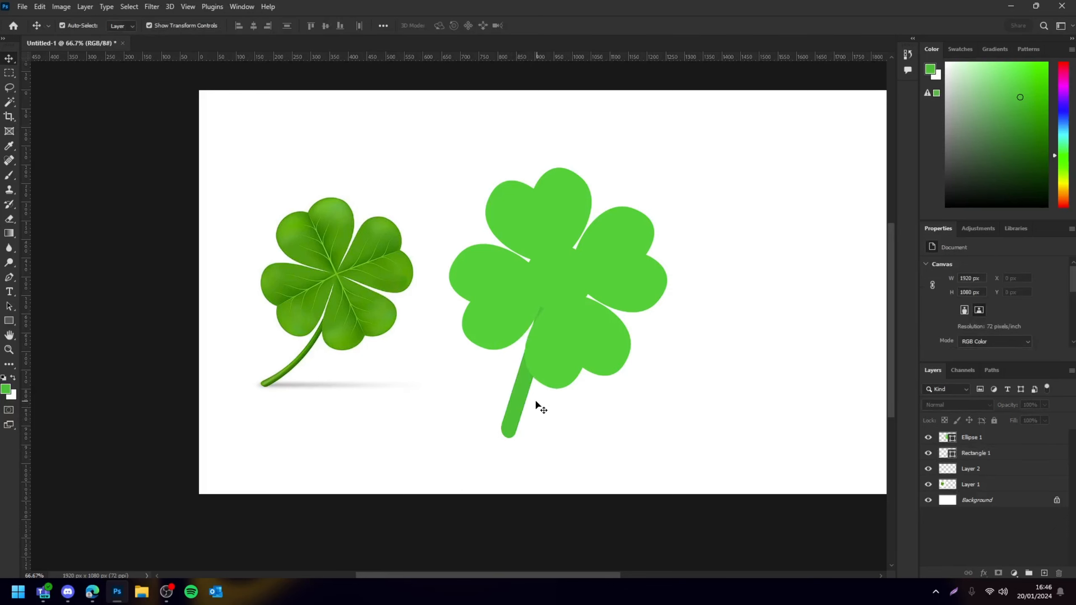
click(519, 394)
click(40, 7)
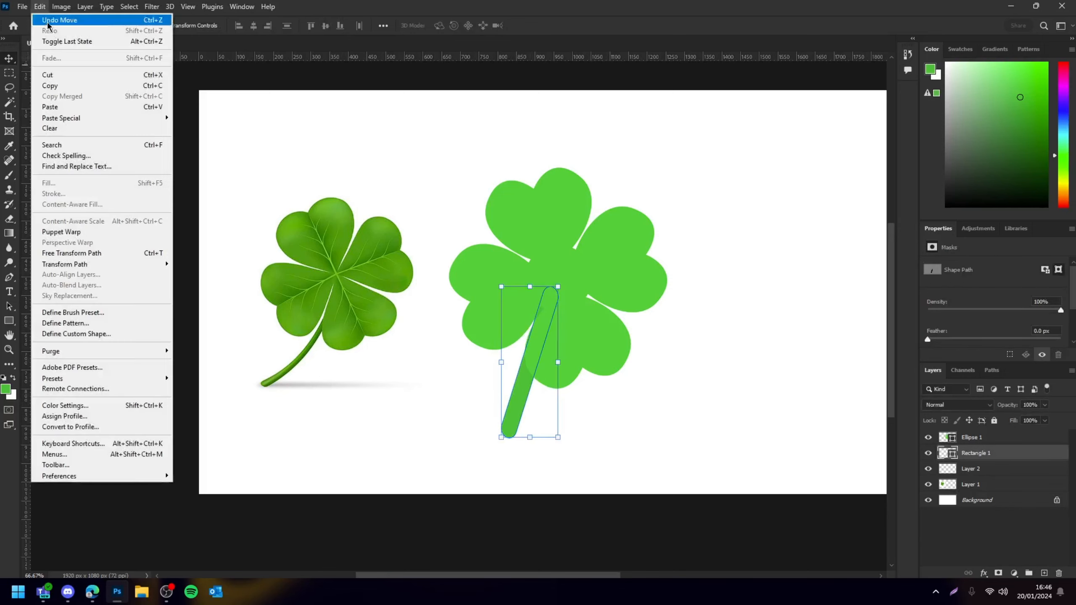
click(63, 232)
click(507, 221)
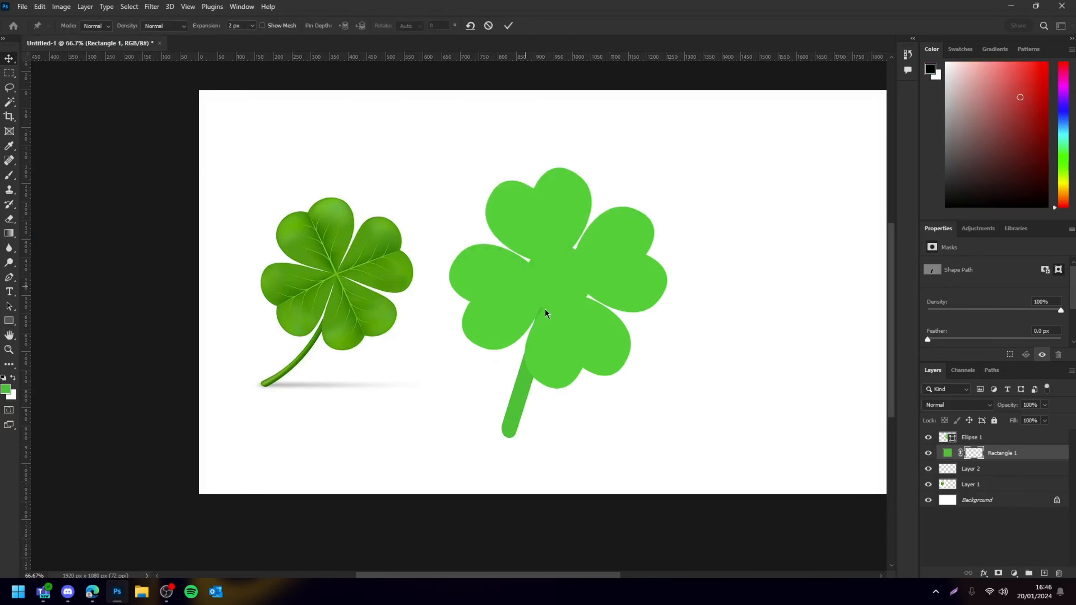
click(543, 310)
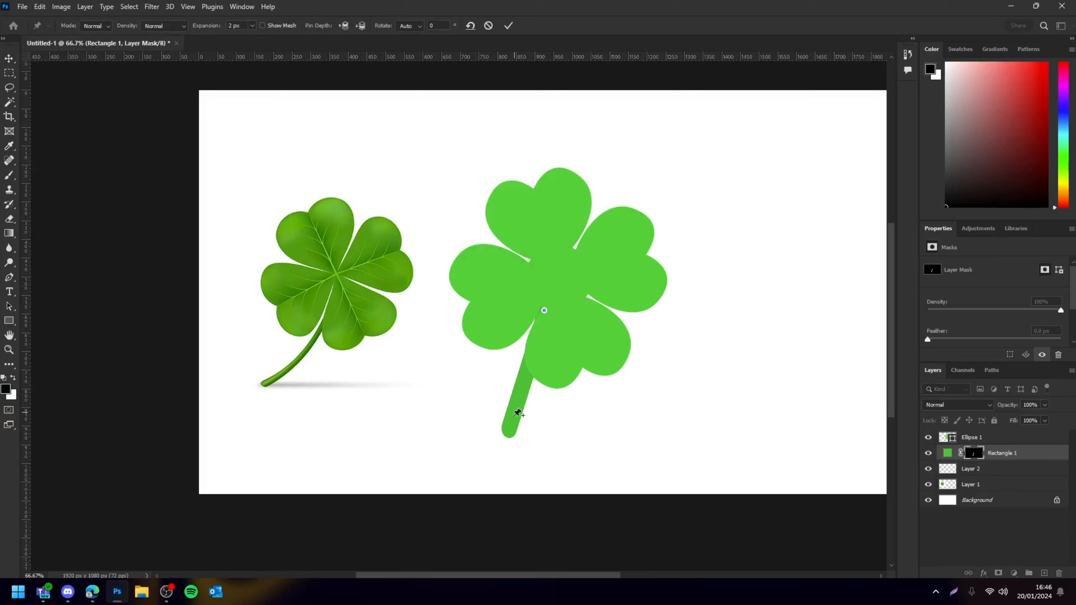
mouse_move(529, 403)
mouse_down()
mouse_move(512, 386)
mouse_move(533, 395)
mouse_up()
drag(511, 430, 486, 421)
drag(533, 395, 524, 384)
drag(545, 310, 548, 312)
drag(523, 384, 496, 403)
key(Return)
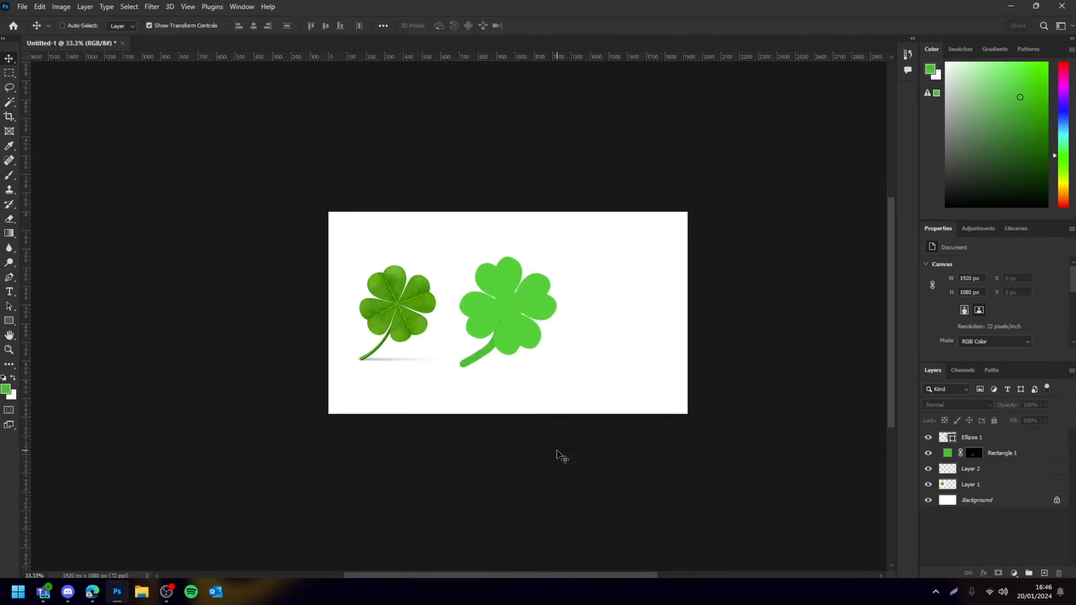
key(ctrl+plus)
key(ctrl+plus)
key(ctrl+plus)
click(534, 420)
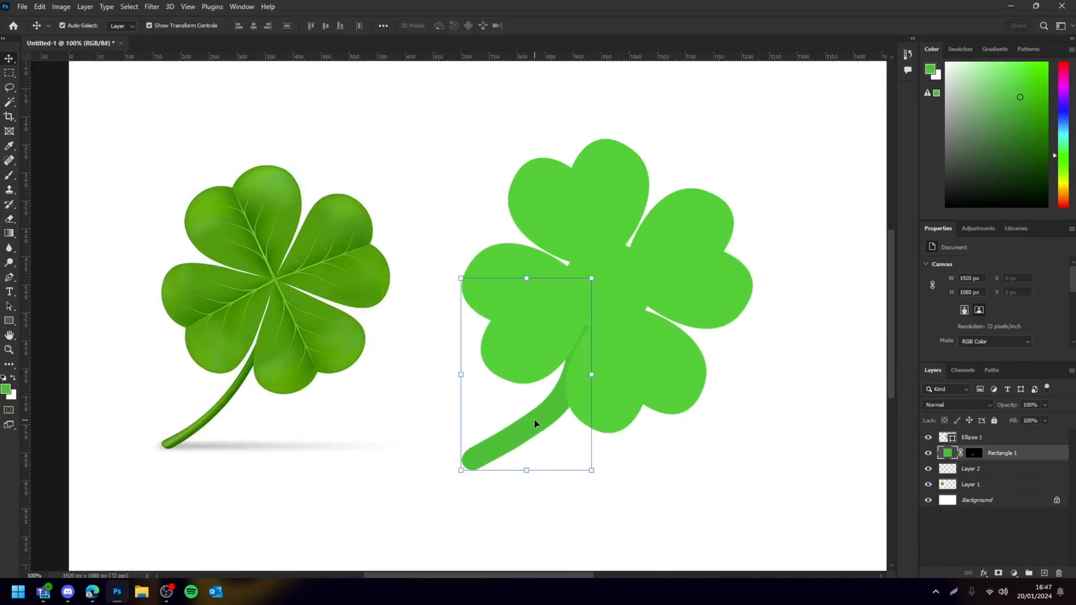
key(ctrl+t)
click(39, 7)
click(40, 8)
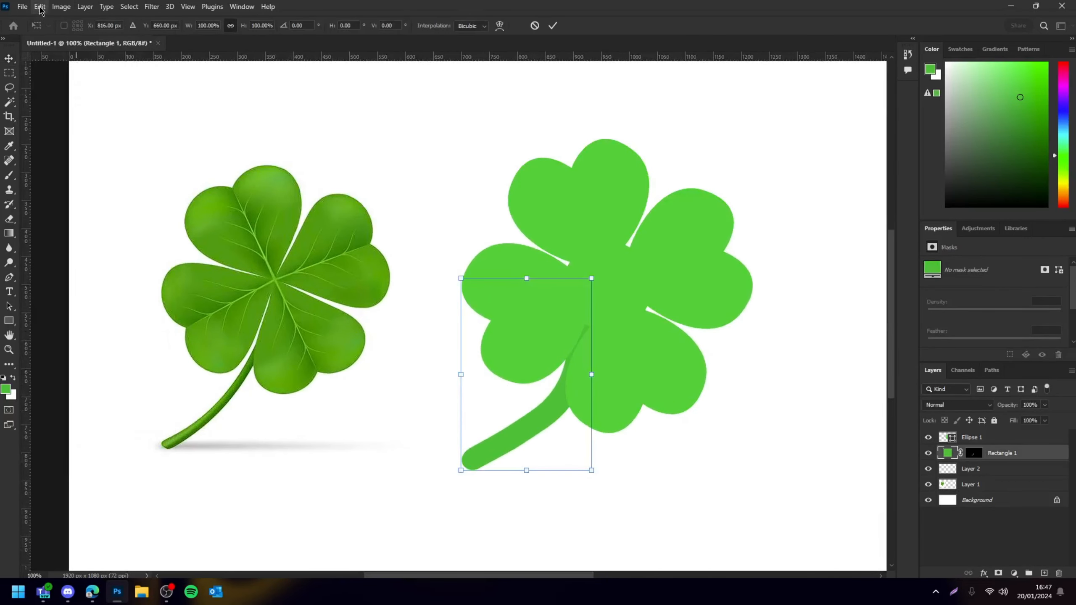
click(41, 9)
click(420, 321)
key(Escape)
Zoom out to review the clover with its curved stem next to the reference
key(ctrl+minus)
key(ctrl+minus)
key(ctrl+minus)
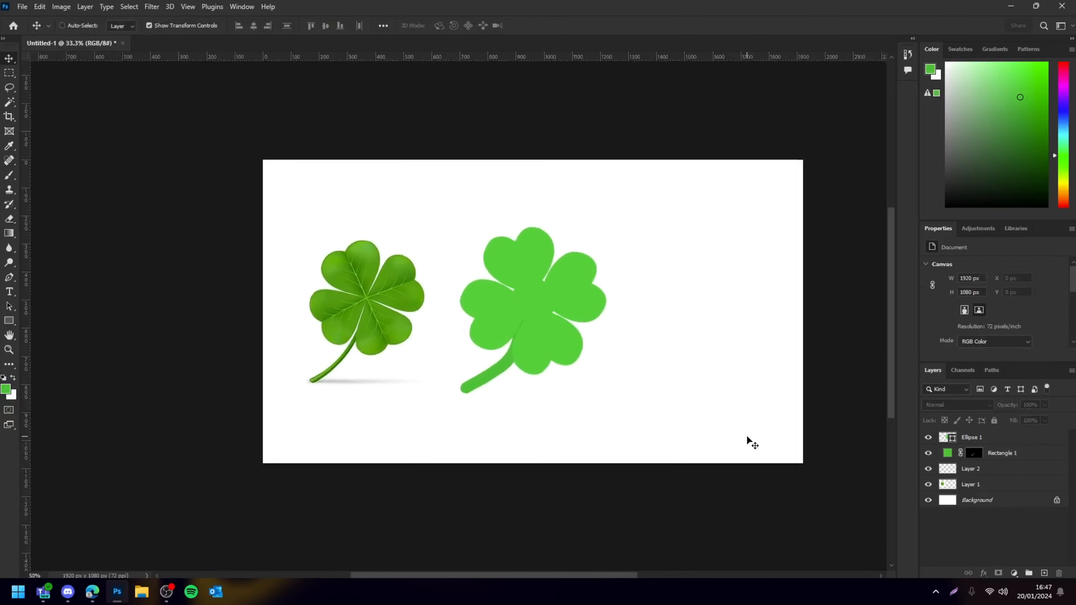
Select the clover and stem layers, group them, and duplicate the group
key(ctrl+plus)
scroll(438, 318, left, 2)
scroll(417, 339, right, 5)
scroll(416, 344, right, 2)
drag(639, 199, 436, 412)
mouse_move(479, 368)
mouse_down()
mouse_move(491, 365)
mouse_move(475, 364)
mouse_up()
drag(648, 223, 422, 458)
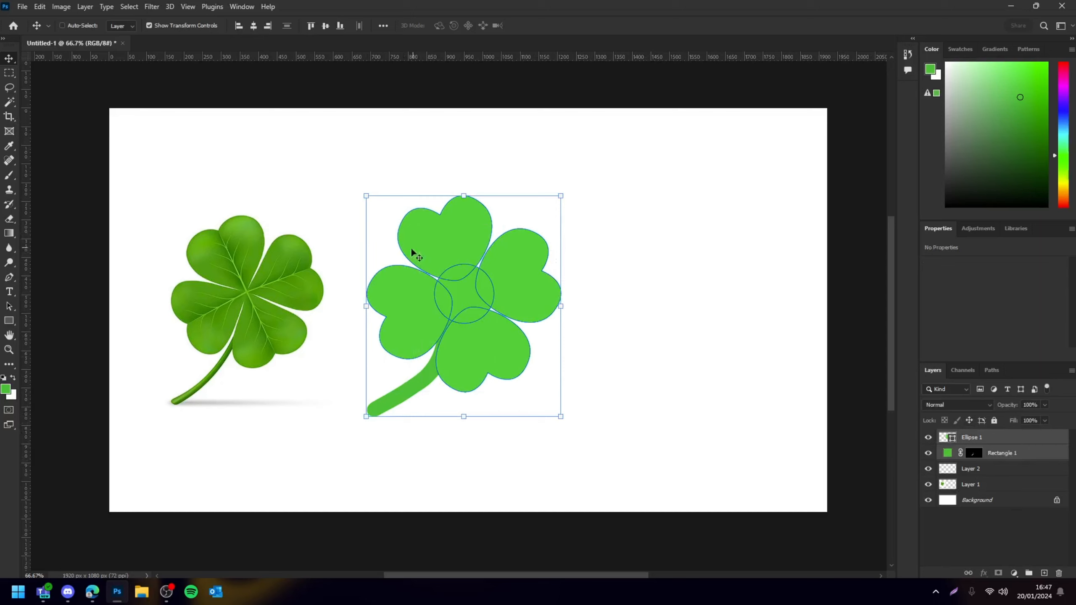
key(ctrl+g)
ctrl+right_click(408, 311)
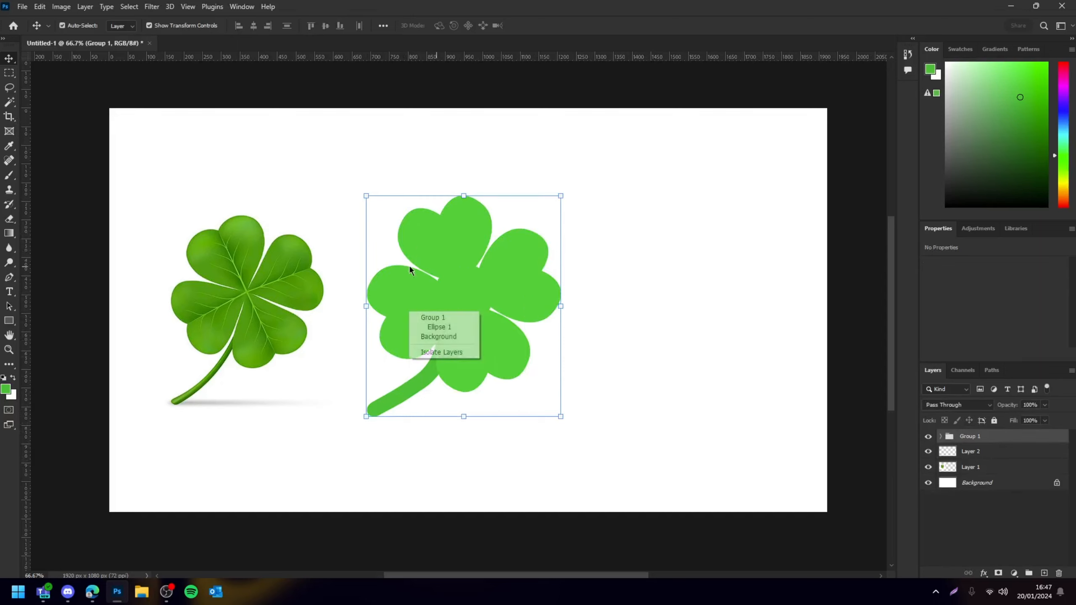
ctrl+click(379, 319)
key(ctrl+j)
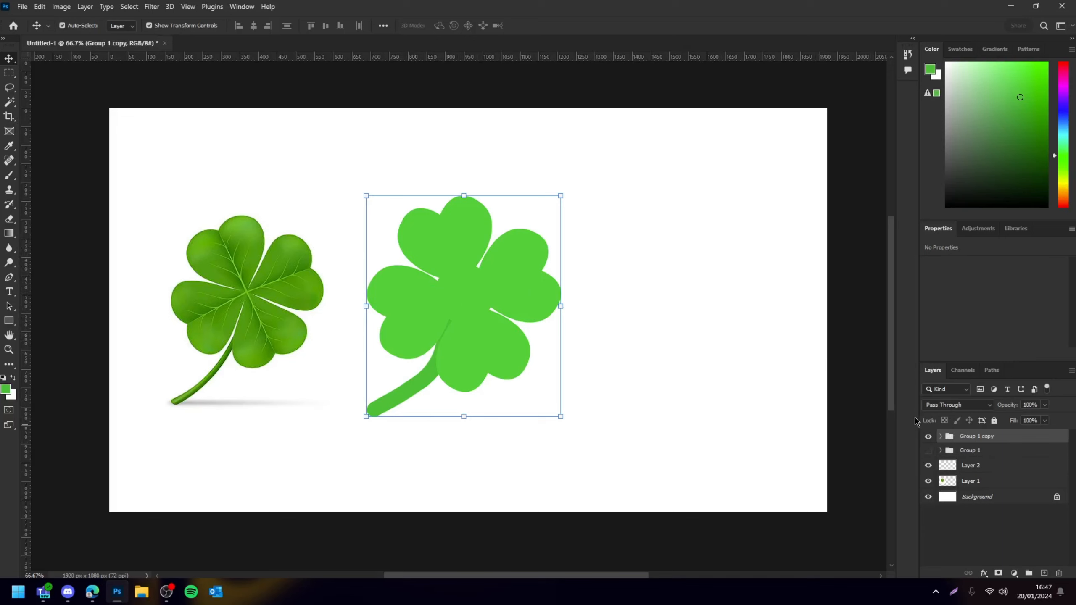
Ungroup the duplicated group and select its clover and stem layers
right_click(966, 440)
click(911, 183)
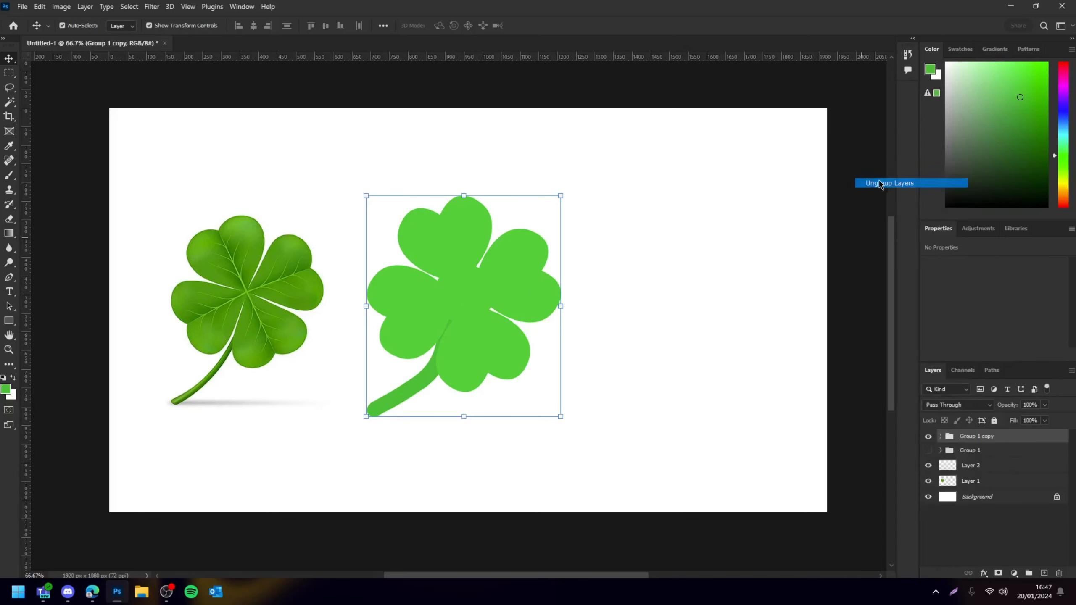
click(433, 325)
shift+click(432, 377)
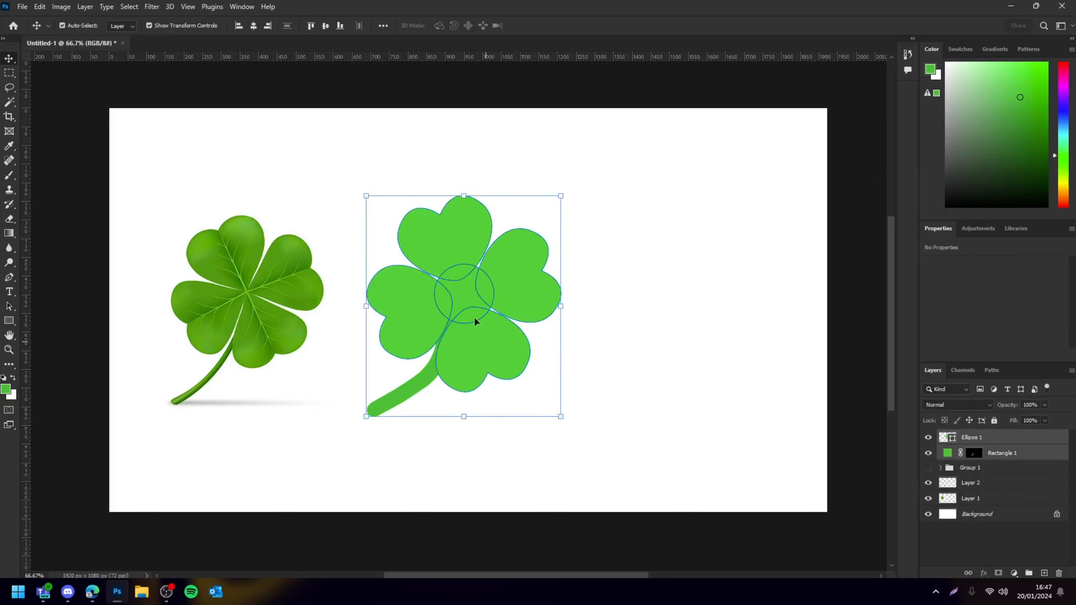
Apply a Perspective transform to the clover and stem, pulling the lower corners to tilt them slightly
key(ctrl+t)
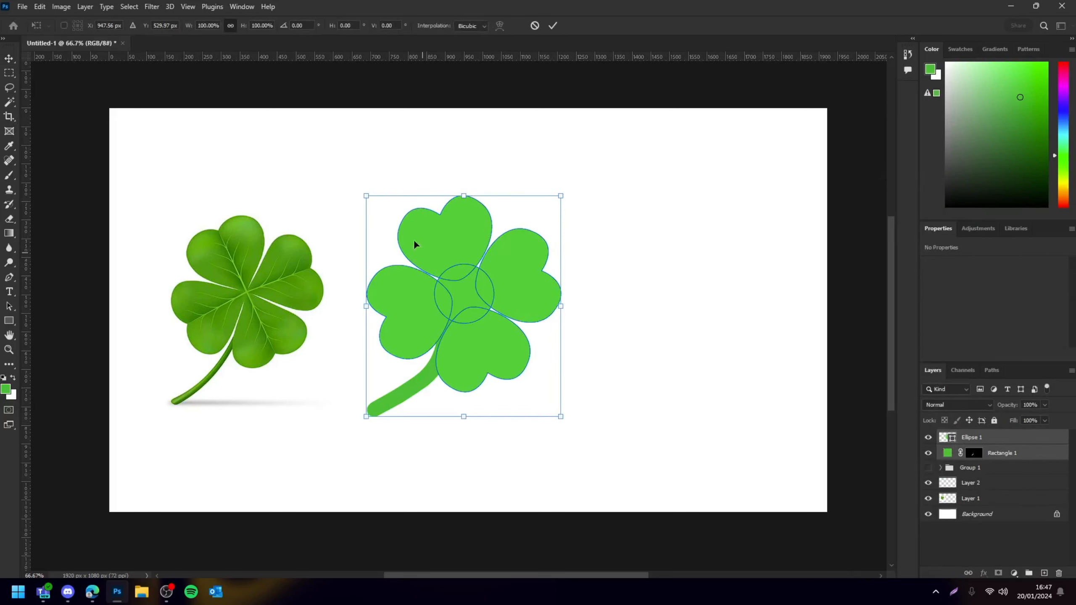
right_click(430, 206)
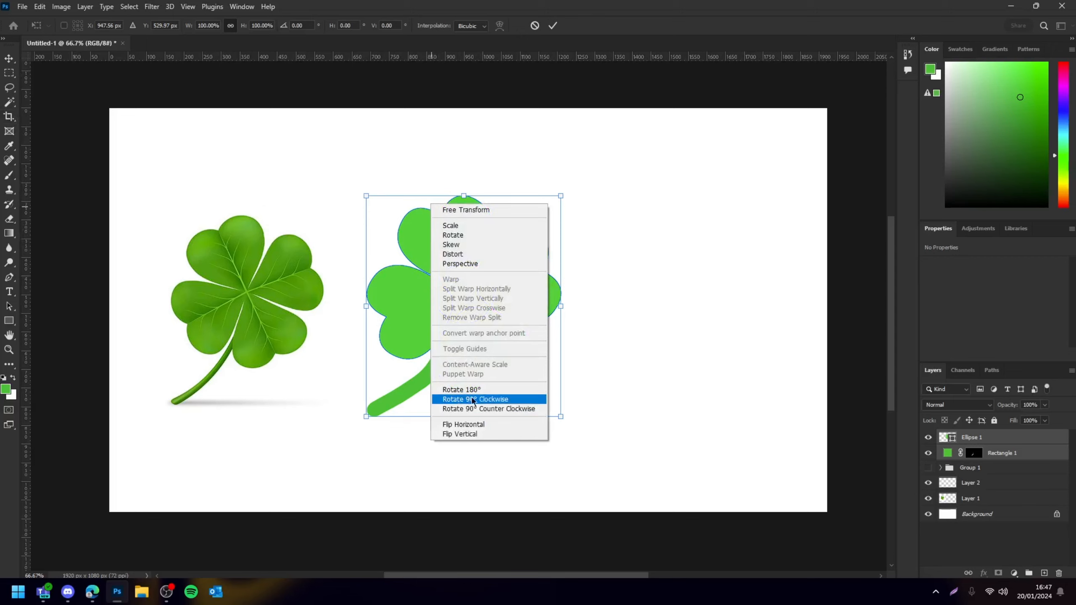
click(465, 268)
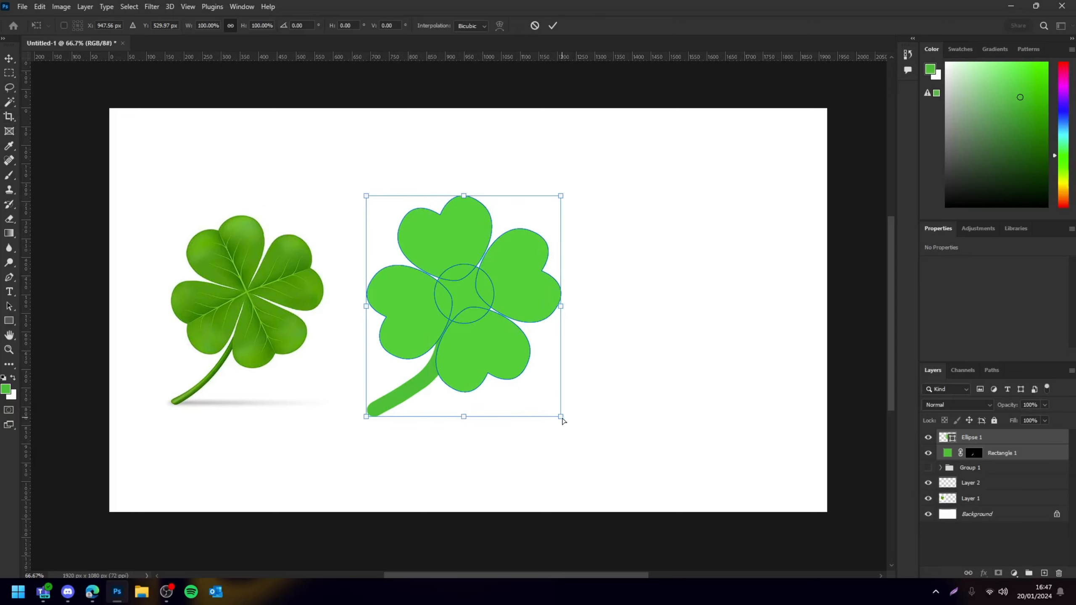
drag(561, 417, 560, 402)
mouse_move(368, 418)
mouse_down()
mouse_move(377, 426)
mouse_move(379, 378)
mouse_move(398, 446)
mouse_move(368, 407)
mouse_move(368, 421)
mouse_up()
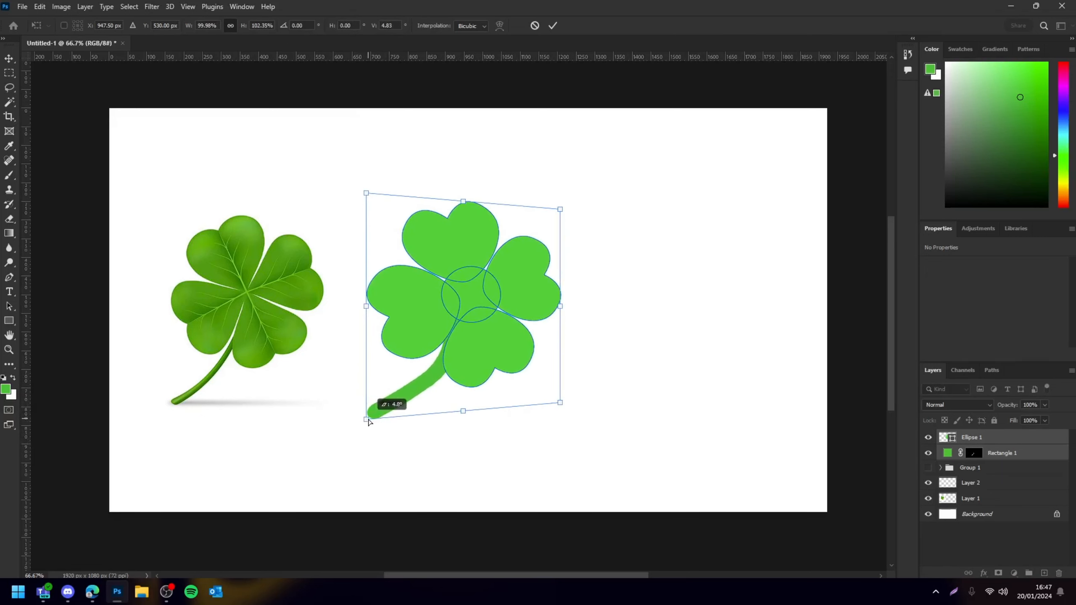
drag(563, 404, 561, 404)
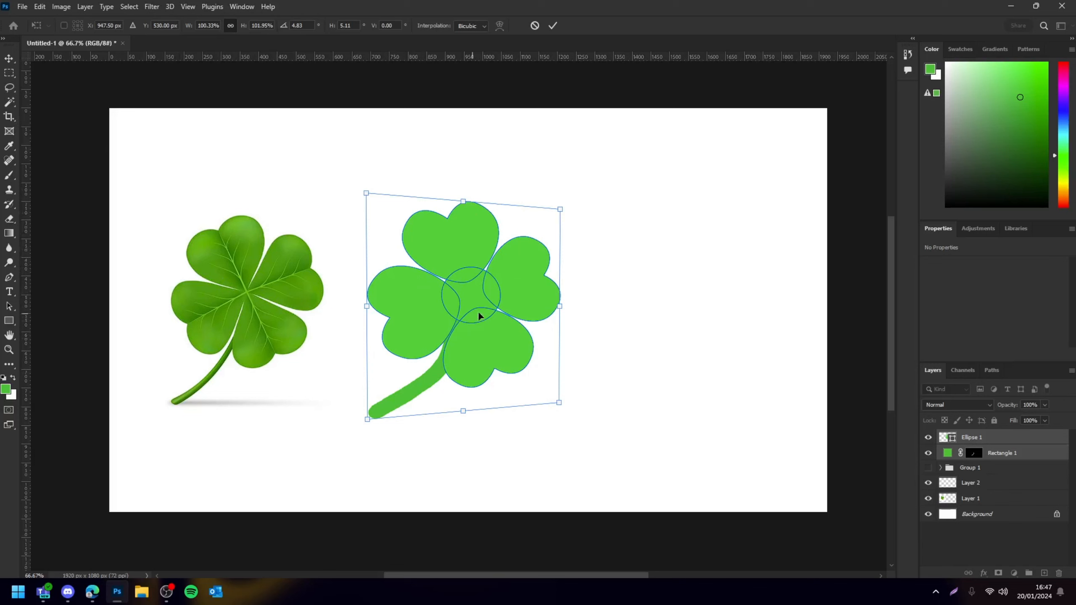
key(Return)
Duplicate the clover shape layer and move the copy beneath the original
scroll(523, 302, left, 5)
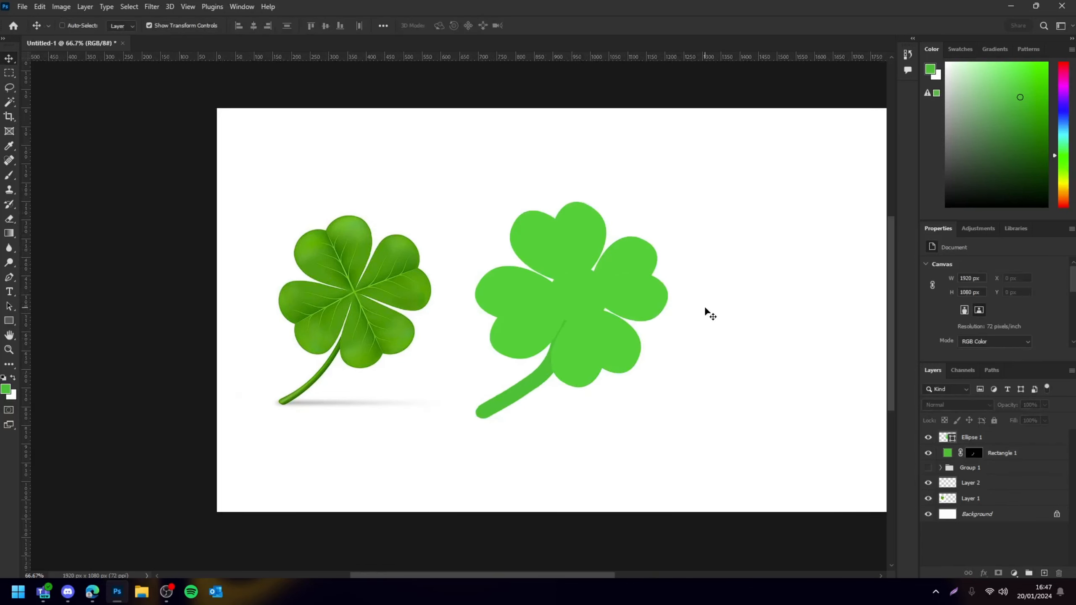
key(ctrl+minus)
key(ctrl+minus)
key(ctrl+minus)
key(ctrl+plus)
key(ctrl+plus)
key(ctrl+plus)
click(633, 319)
key(ctrl+plus)
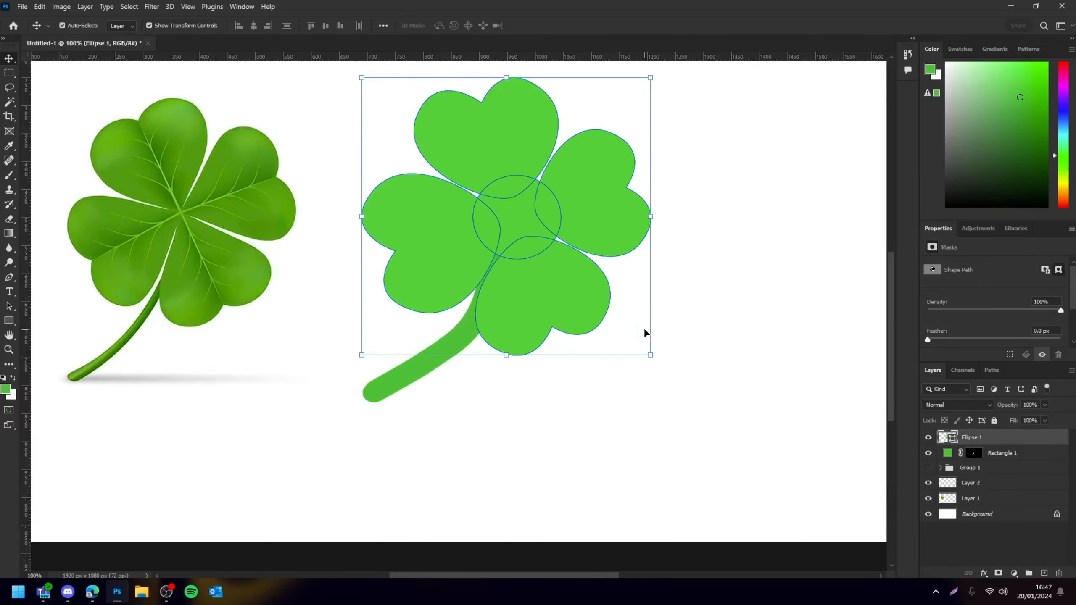
scroll(821, 78, up, 1)
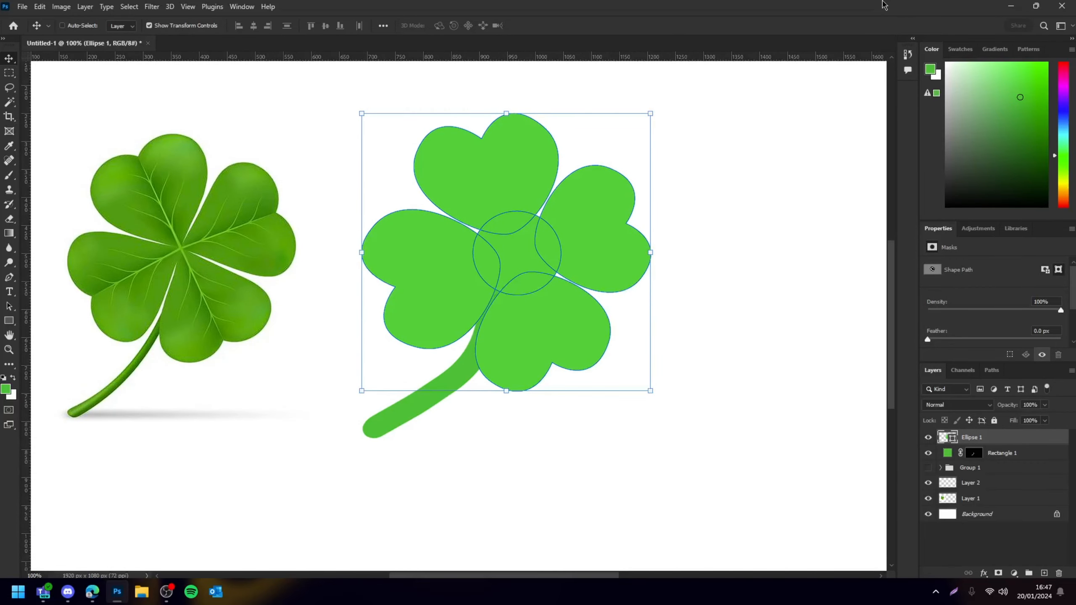
key(ctrl+j)
drag(972, 441, 943, 471)
Set the clover copy's fill colour to a darker green
double_click(953, 453)
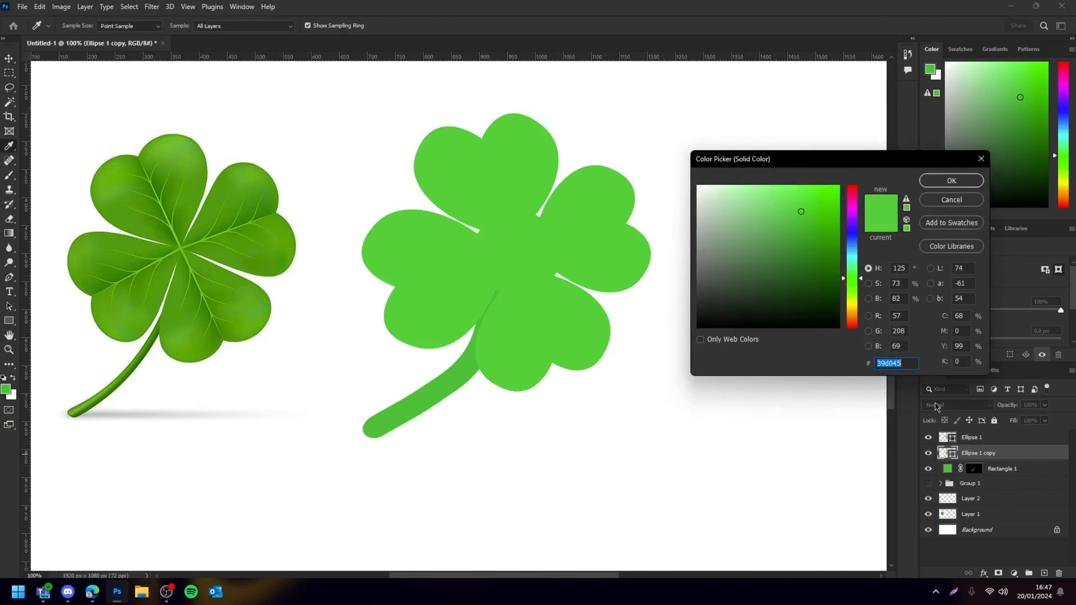
click(800, 232)
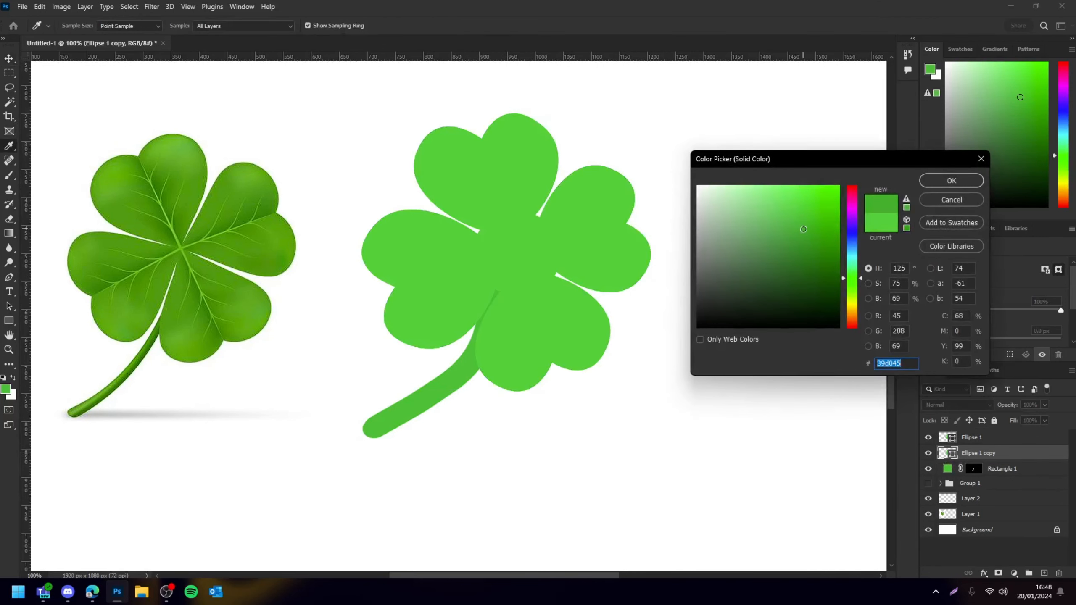
click(951, 181)
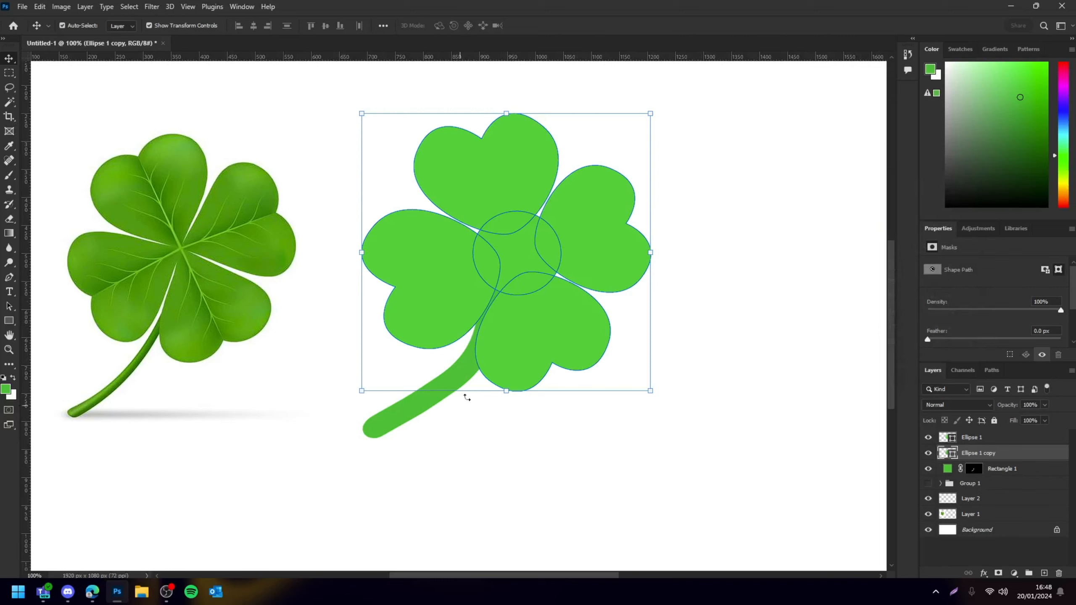
Offset the darker clover copy to the left and slightly down to form a shadow edge
key(Left)
key(Left)
key(Left)
key(Left)
key(Left)
key(Left)
key(Left)
key(Left)
key(Left)
key(Left)
key(Left)
key(Left)
key(Left)
key(Left)
key(Left)
key(Left)
key(Left)
key(Left)
key(Left)
key(Left)
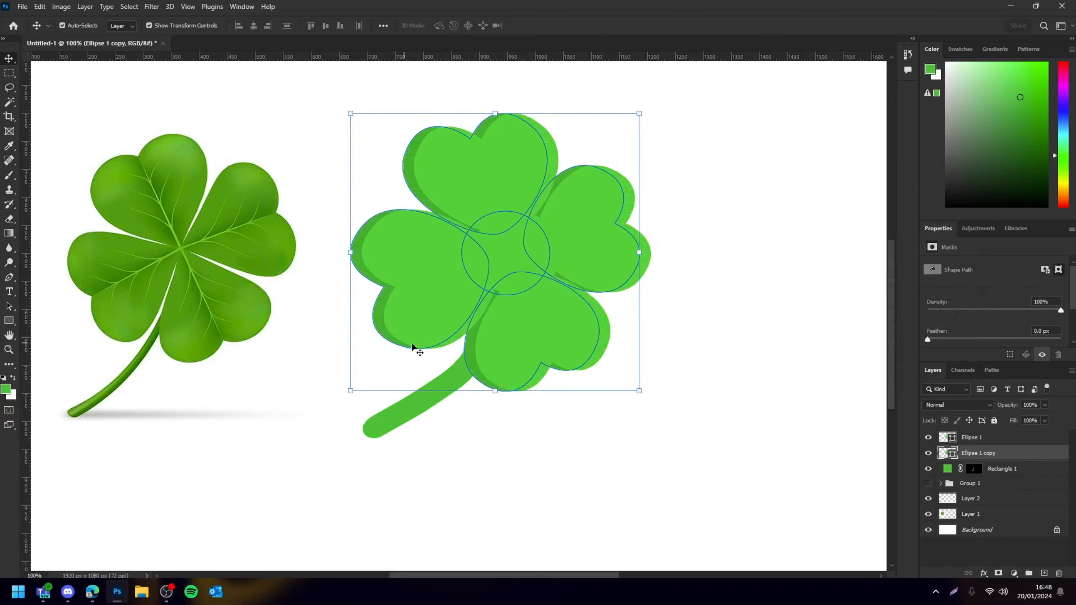
key(Left)
key(Left)
key(Left)
key(Left)
key(Left)
key(Left)
drag(473, 352, 473, 360)
click(830, 391)
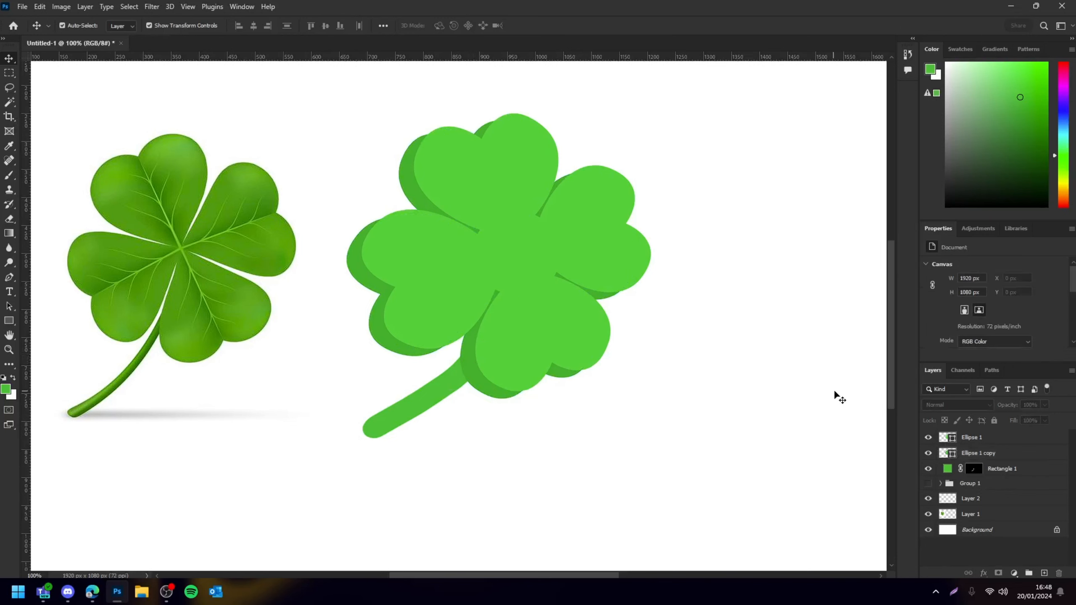
Duplicate the stem layer and set the copy's fill colour to darker green #2c9b35
key(ctrl+minus)
key(ctrl+minus)
key(ctrl+minus)
key(ctrl+plus)
key(ctrl+plus)
key(ctrl+plus)
click(444, 392)
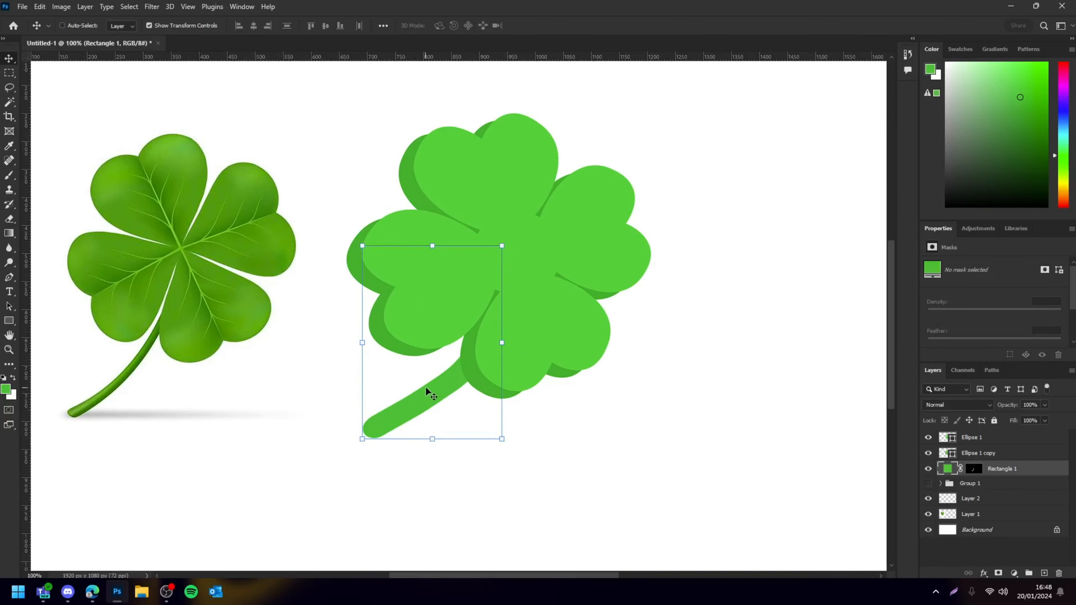
key(ctrl+j)
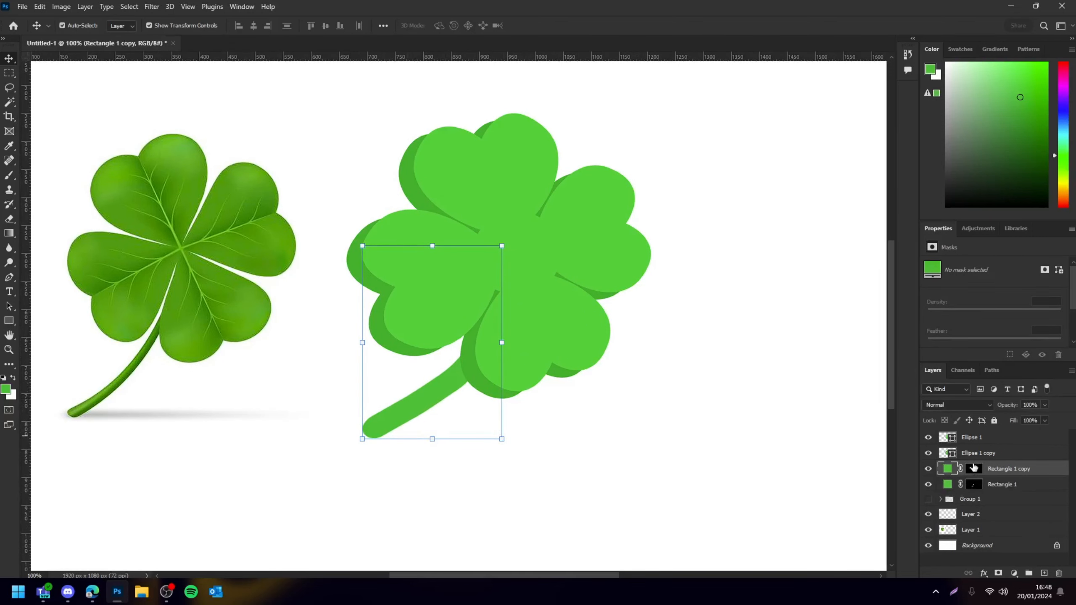
double_click(947, 468)
click(799, 242)
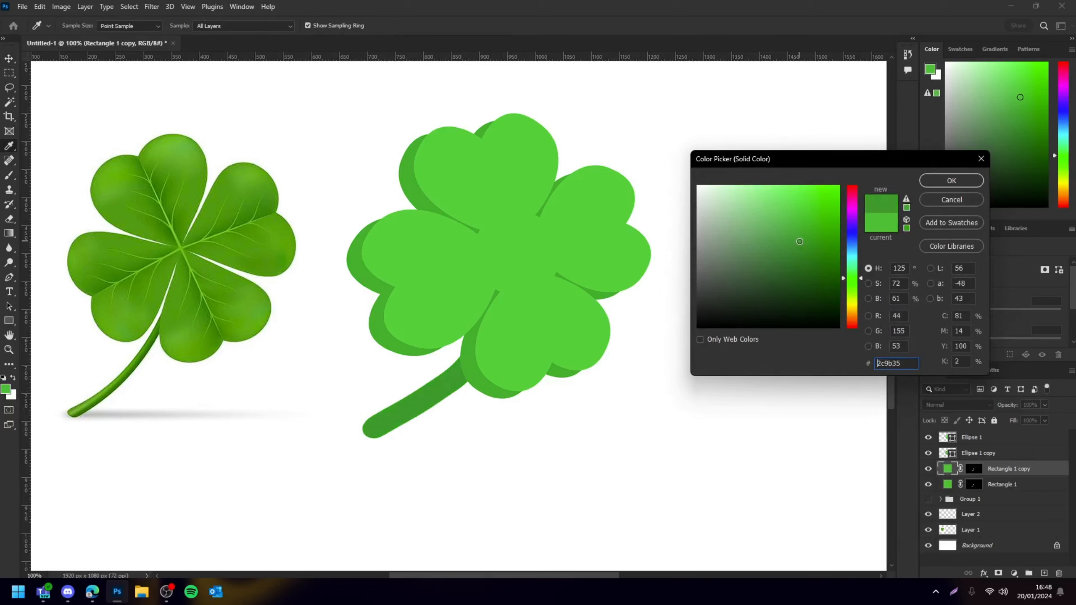
click(956, 185)
Move the darker stem copy beneath the stem layer and offset it slightly left
drag(1006, 468, 1010, 491)
drag(366, 432, 352, 436)
click(540, 504)
Reposition the darker stem copy slightly up and left beneath the stem
key(ctrl+minus)
key(ctrl+plus)
key(ctrl+plus)
key(ctrl+plus)
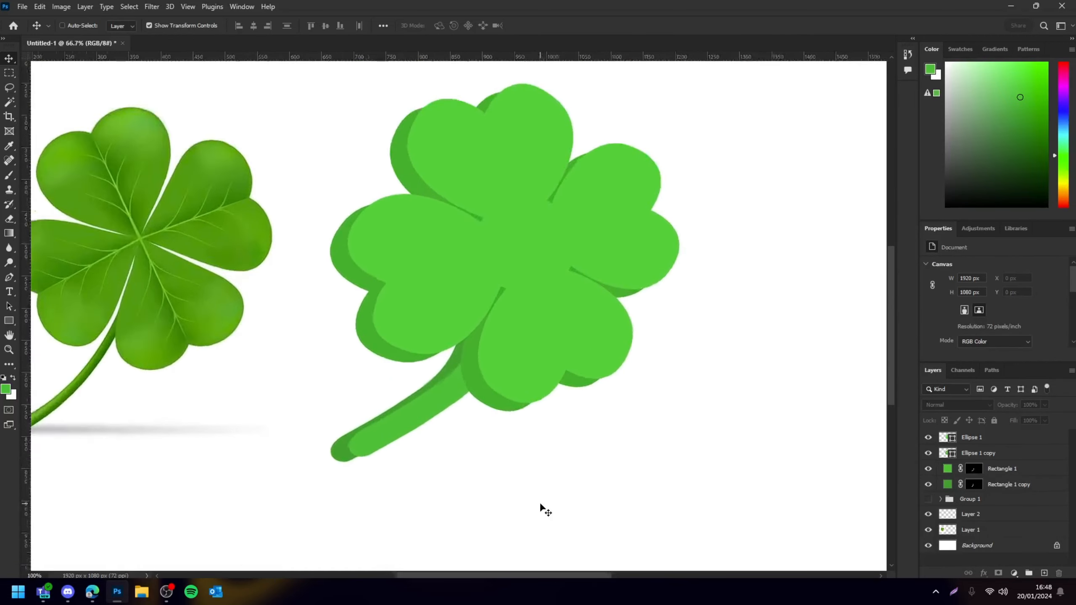
key(ctrl+minus)
key(ctrl+minus)
ctrl+click(358, 436)
ctrl+shift+click(354, 451)
drag(352, 452, 345, 443)
ctrl+click(414, 505)
Hide both stem layers
key(ctrl+minus)
key(ctrl+minus)
key(ctrl+minus)
key(ctrl+plus)
key(ctrl+plus)
key(ctrl+plus)
scroll(488, 410, left, 3)
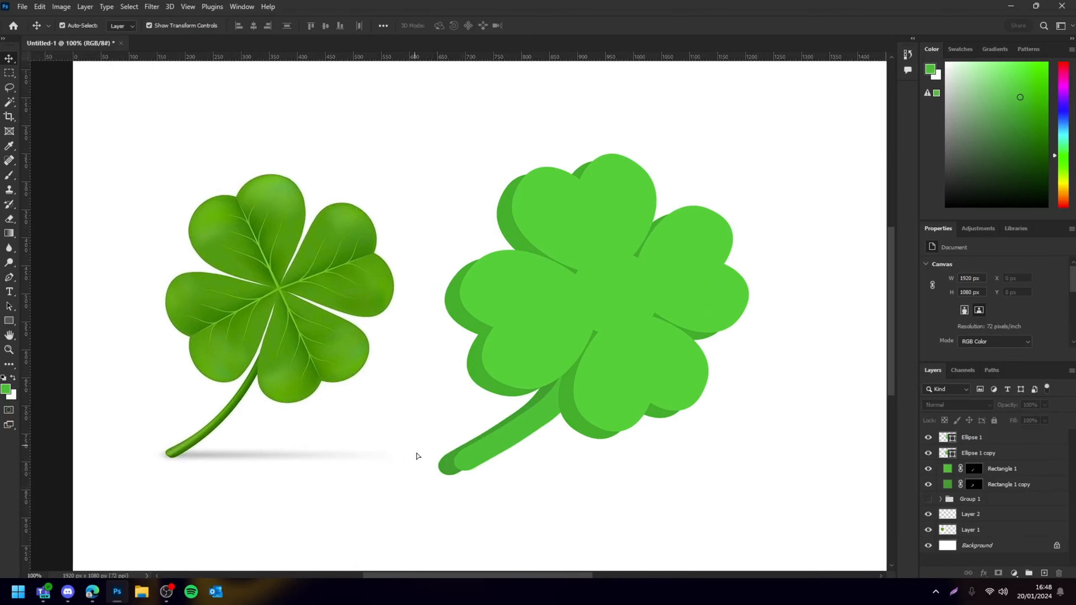
drag(413, 456, 377, 461)
click(479, 500)
drag(480, 500, 445, 463)
click(925, 484)
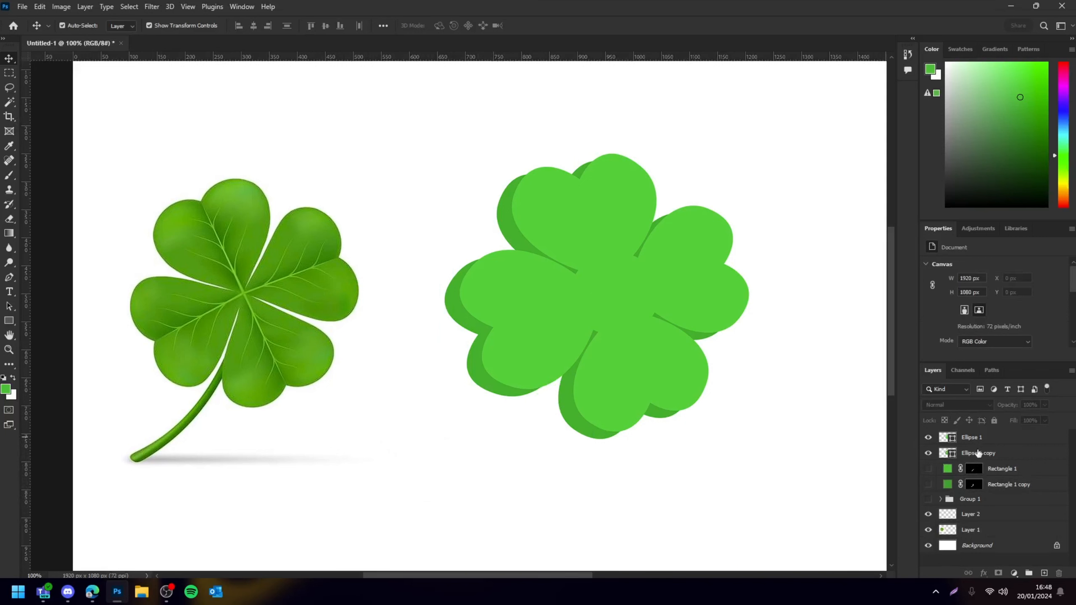
Sample the darker shadow green with the Eyedropper and create a new layer above the shadow copy
click(978, 452)
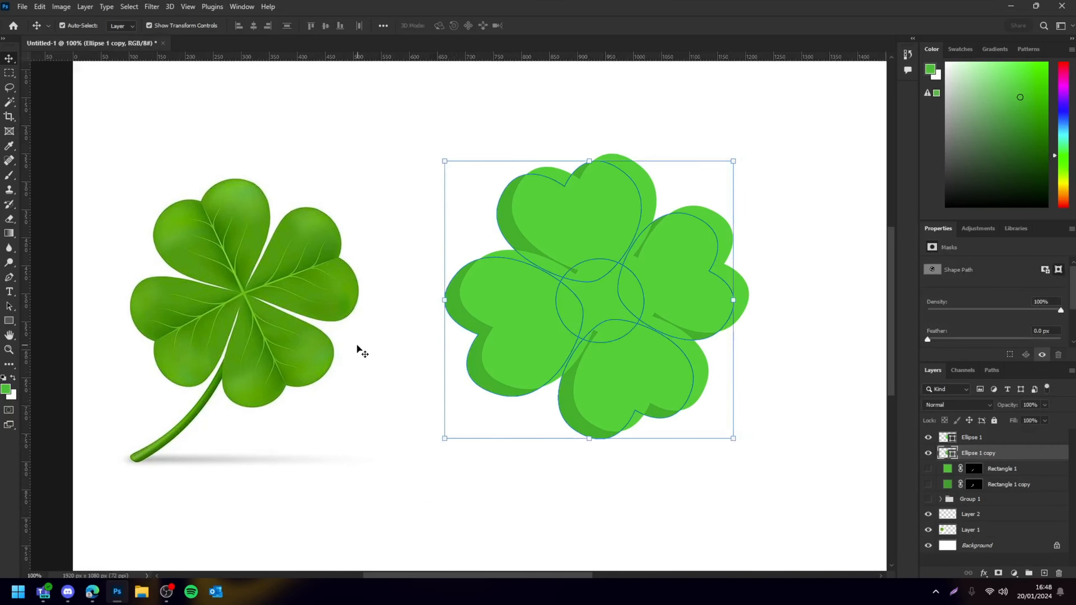
key(i)
click(8, 147)
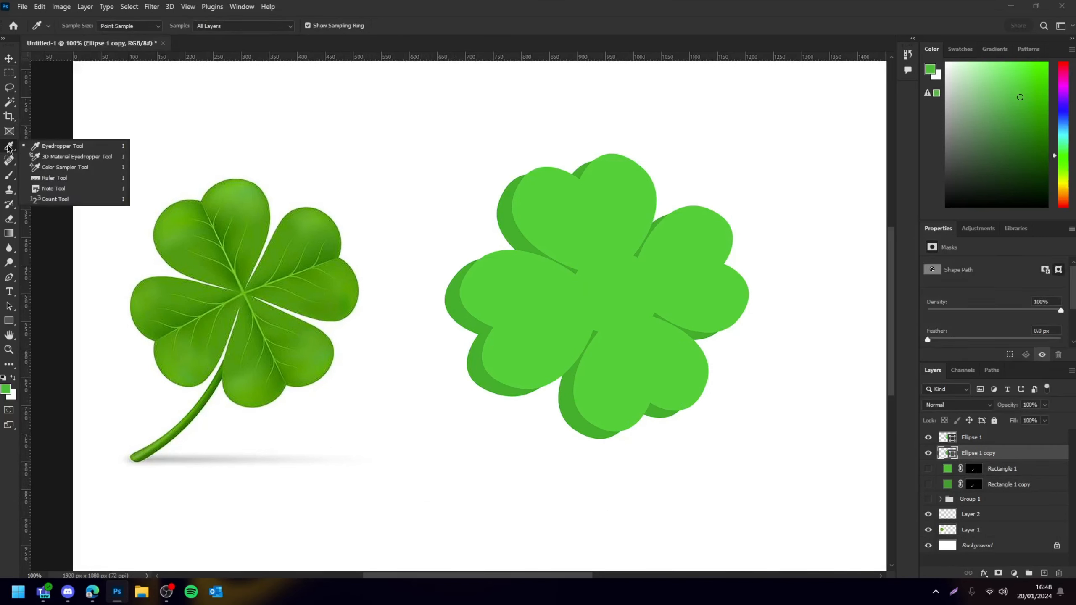
click(455, 302)
click(1043, 572)
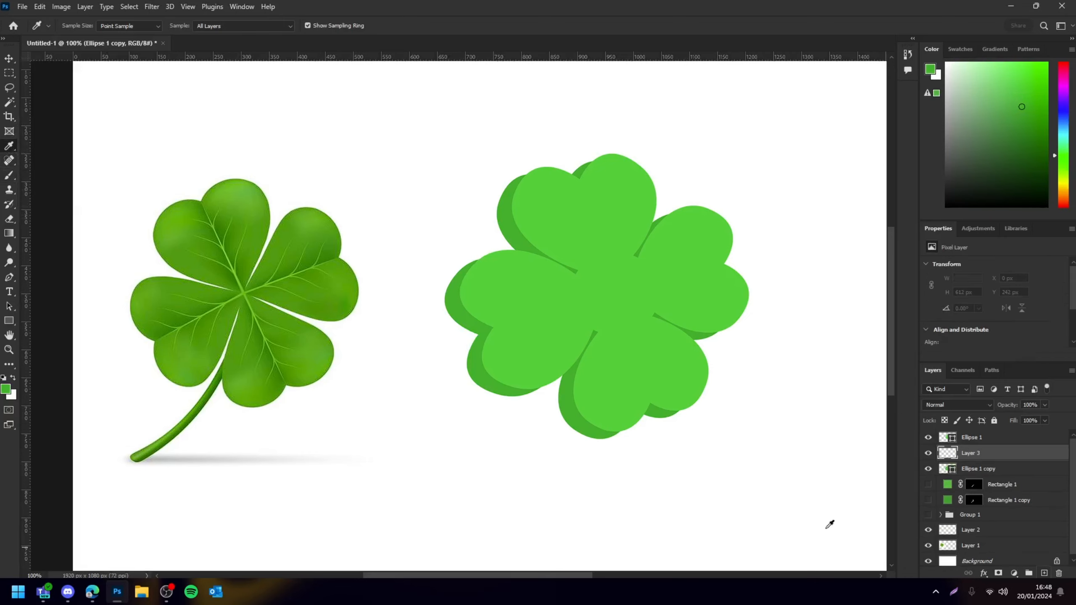
Switch the Pen tool to Shape mode and draw a curved shape along the lower-left leaf's shadow edge
scroll(616, 349, down, 3)
alt+scroll(609, 348, up, 3)
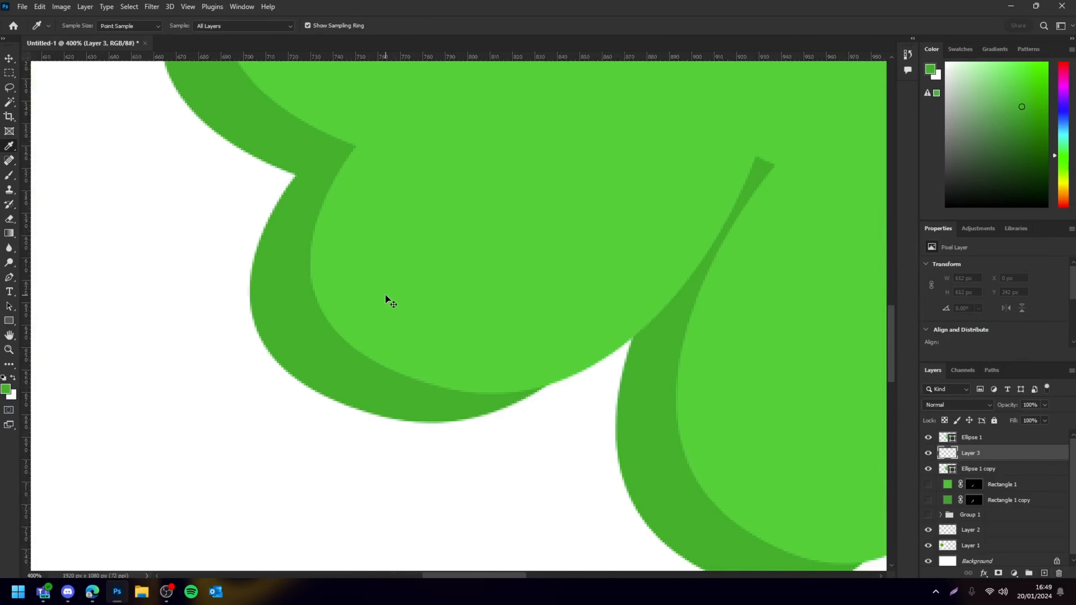
scroll(385, 295, right, 4)
click(9, 278)
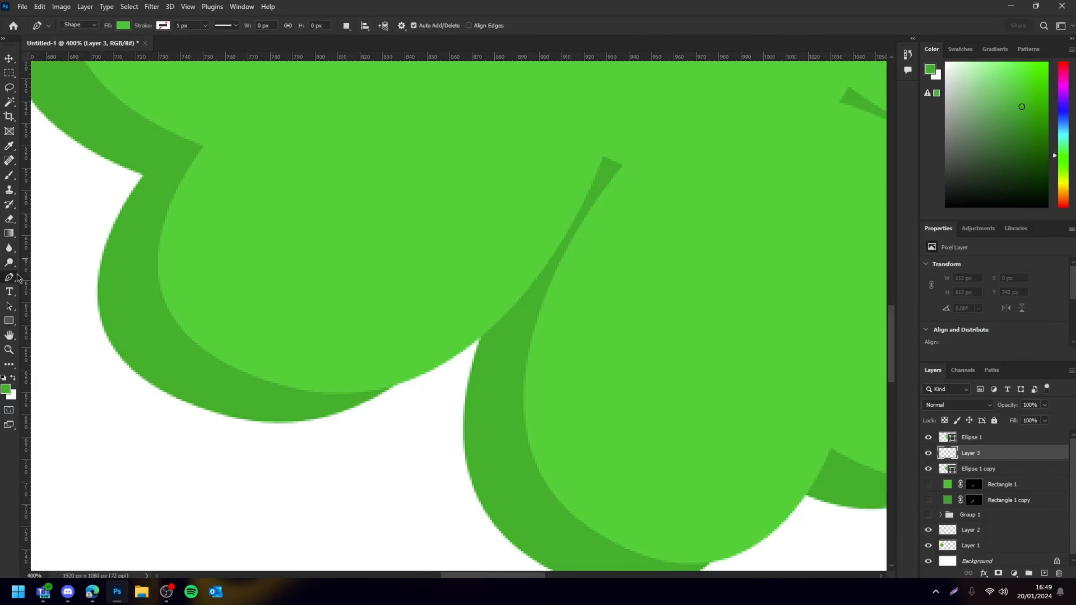
right_click(10, 278)
click(55, 276)
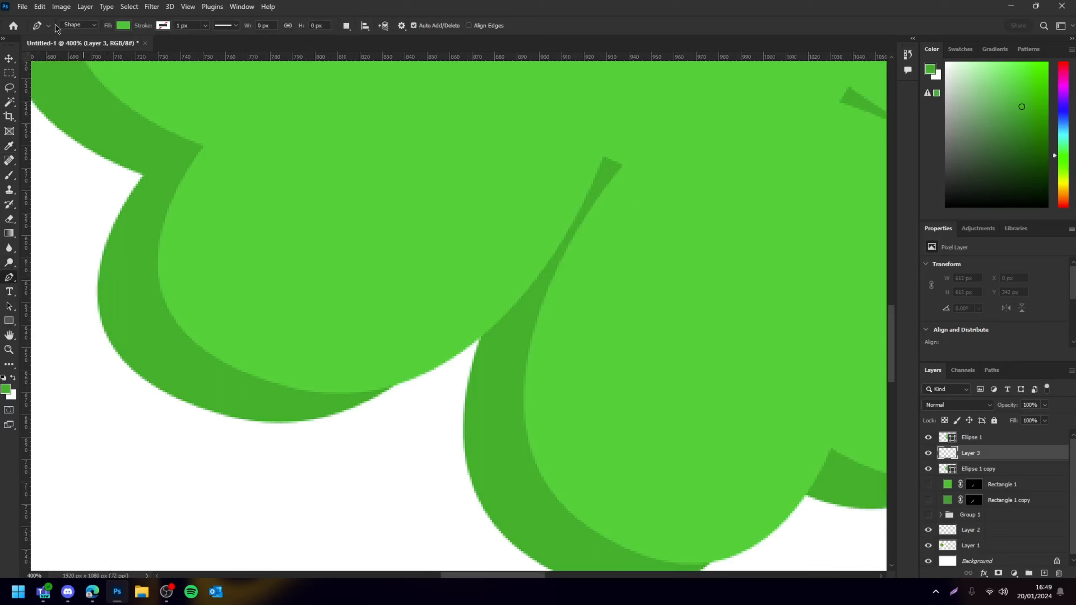
click(78, 25)
click(76, 37)
scroll(464, 266, down, 3)
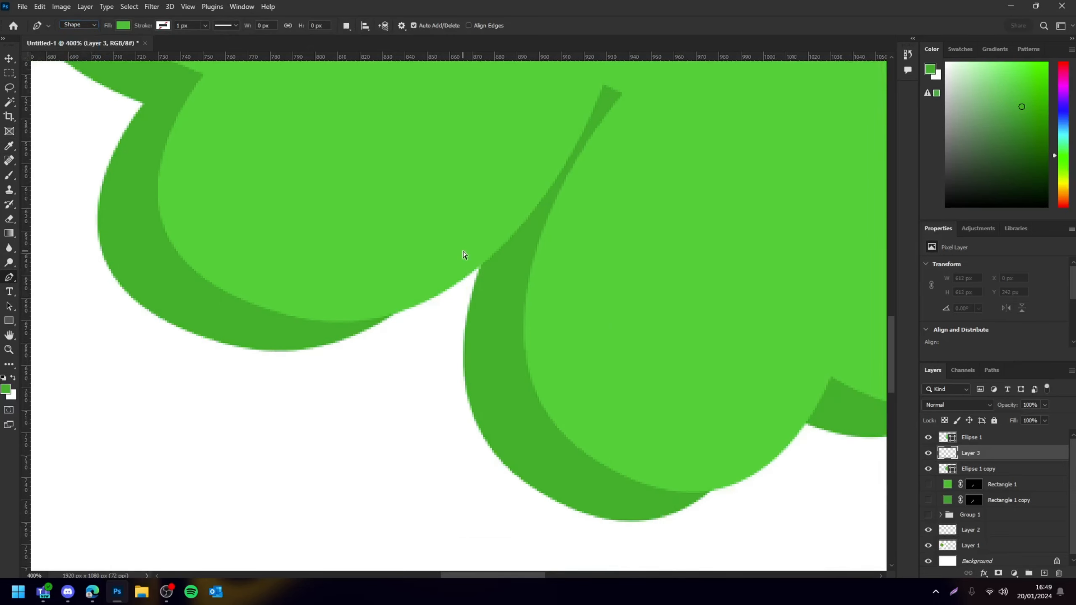
alt+scroll(464, 254, up, 1)
scroll(459, 313, left, 4)
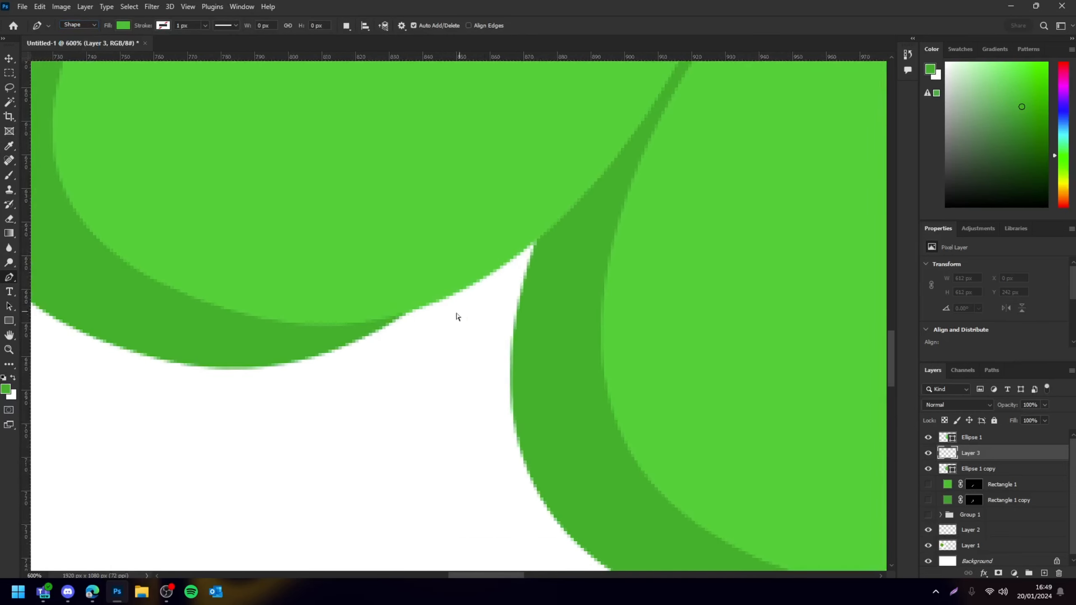
click(279, 367)
drag(624, 203, 710, 135)
key(Return)
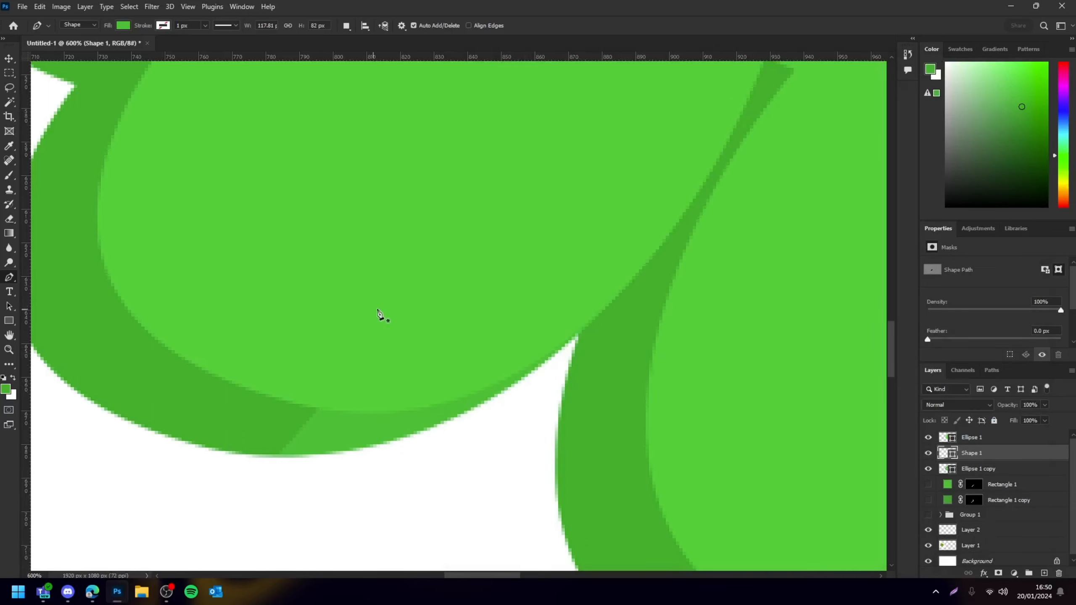
Set the new shape's fill to the darker green from the recently used colours
scroll(444, 336, left, 2)
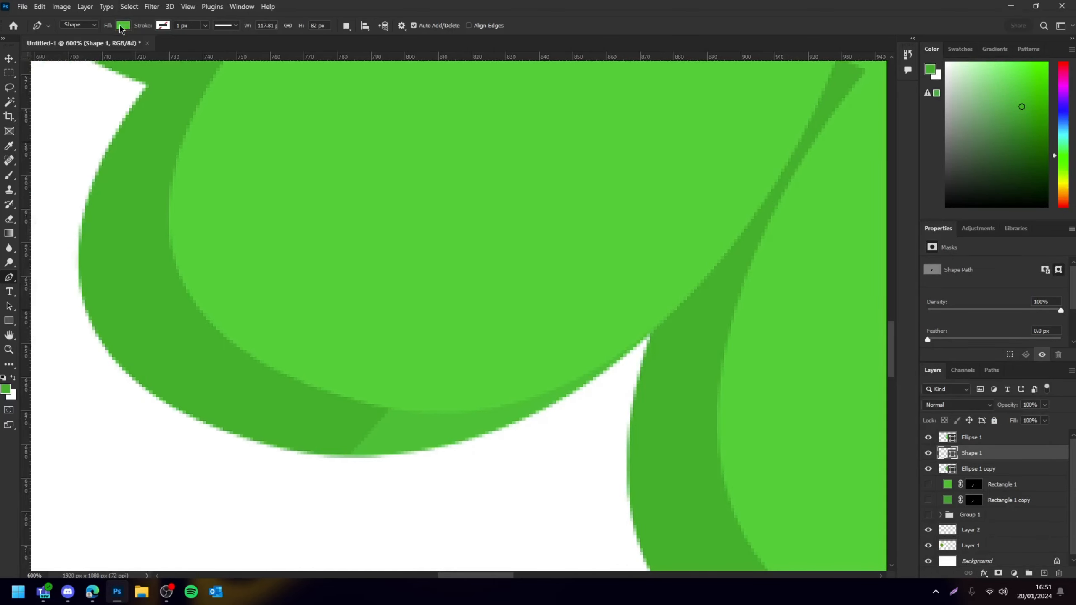
click(122, 26)
click(64, 85)
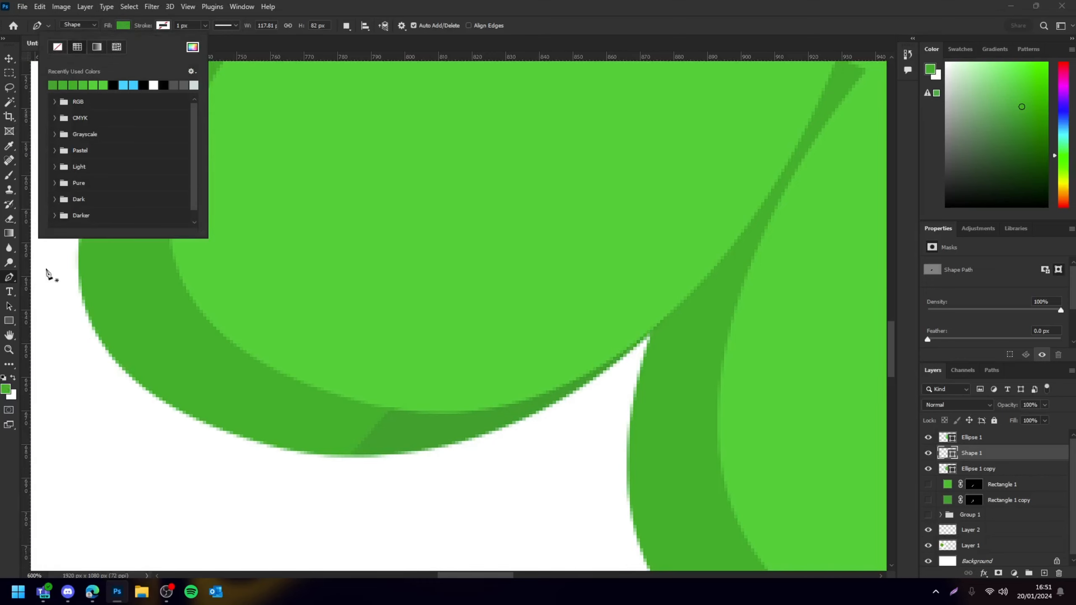
click(77, 85)
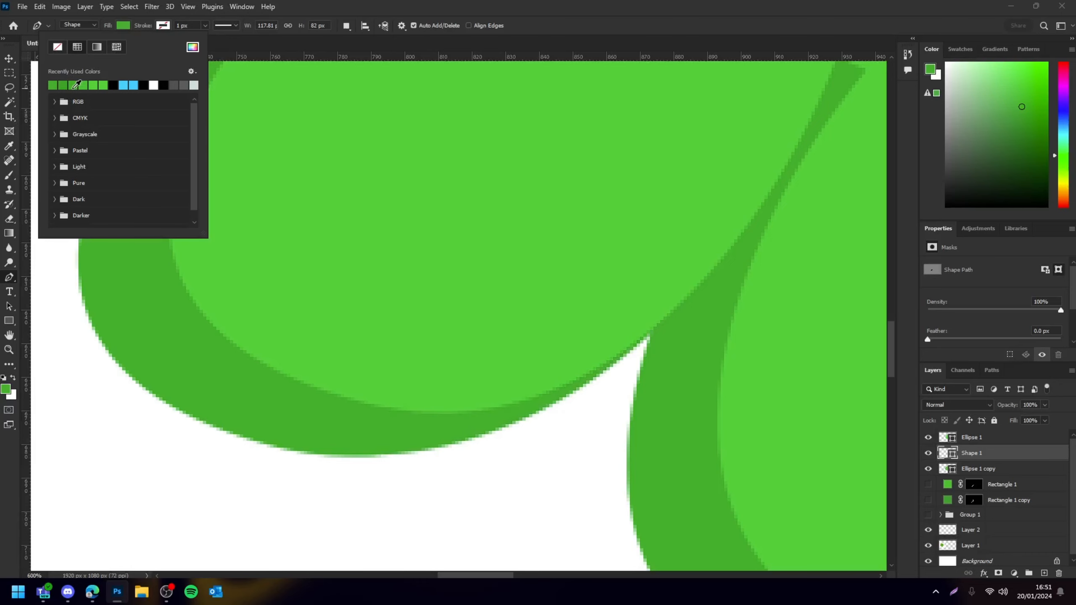
Draw a darker-green Pen shape along the bottom leaf's shadow edge, above the shadow copy layer
click(8, 62)
ctrl+click(231, 511)
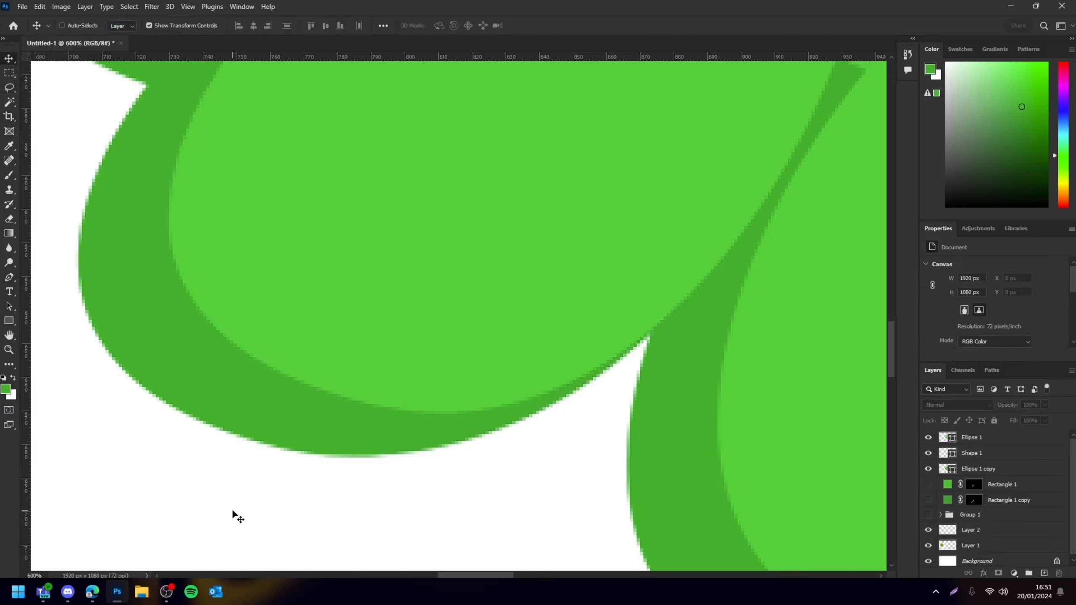
key(ctrl+minus)
key(ctrl+minus)
key(ctrl+minus)
key(ctrl+minus)
key(ctrl+minus)
key(ctrl+minus)
key(ctrl+minus)
key(ctrl+minus)
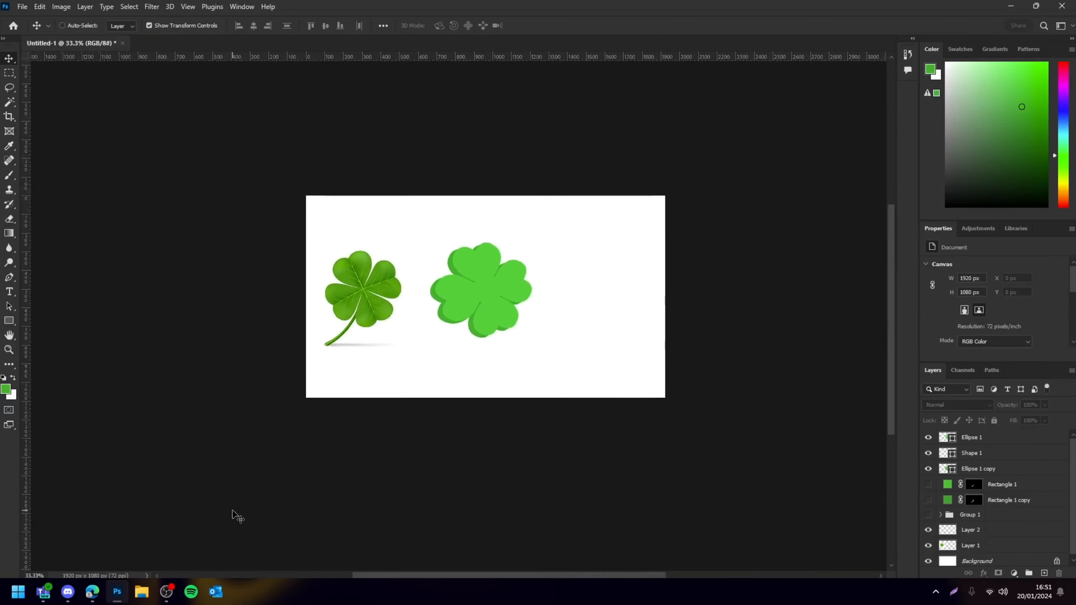
key(ctrl+plus)
key(ctrl+plus)
key(ctrl+plus)
key(ctrl+plus)
key(ctrl+plus)
scroll(494, 328, right, 5)
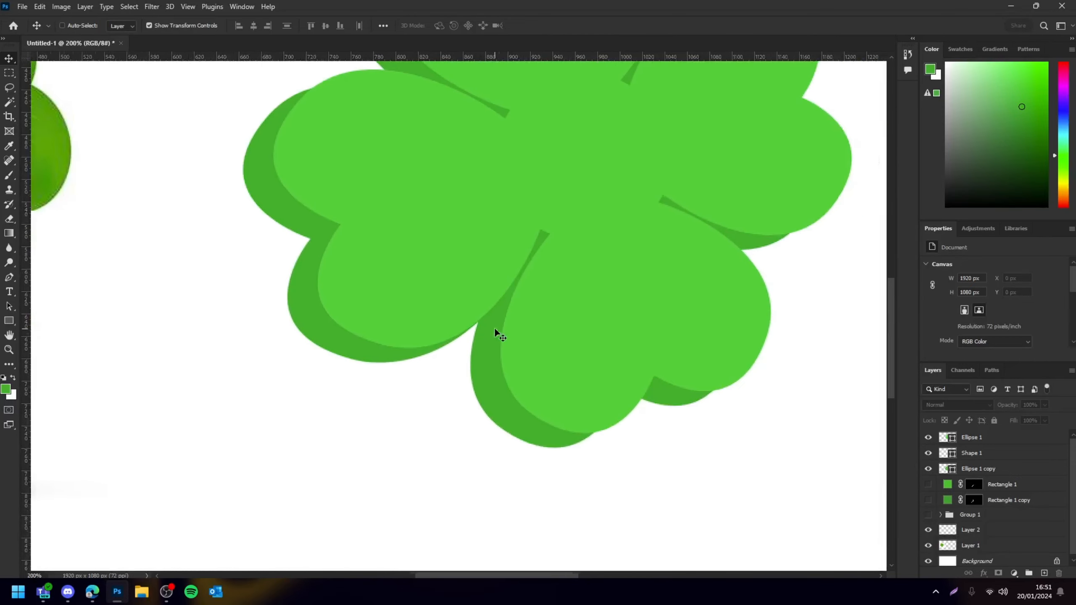
scroll(530, 345, down, 3)
key(ctrl+plus)
key(ctrl+plus)
key(ctrl+plus)
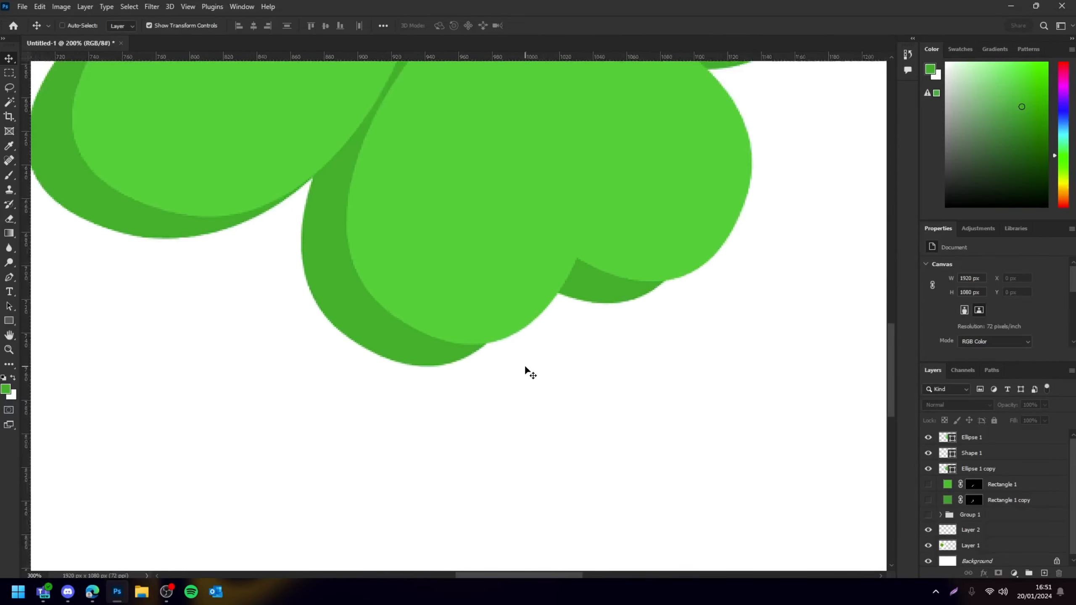
click(447, 372)
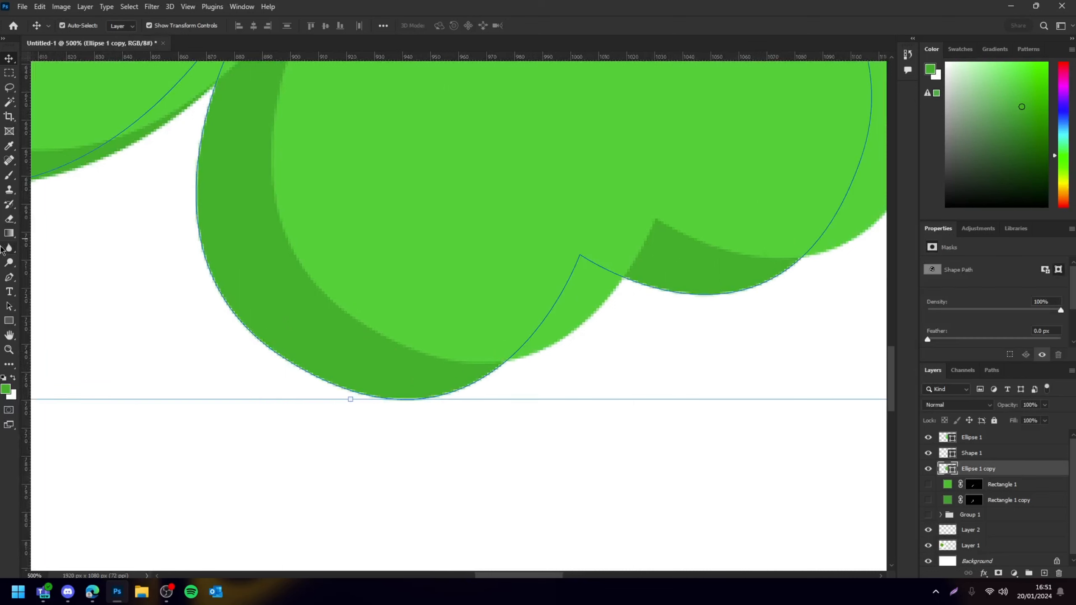
click(9, 279)
scroll(567, 341, down, 2)
scroll(599, 337, up, 2)
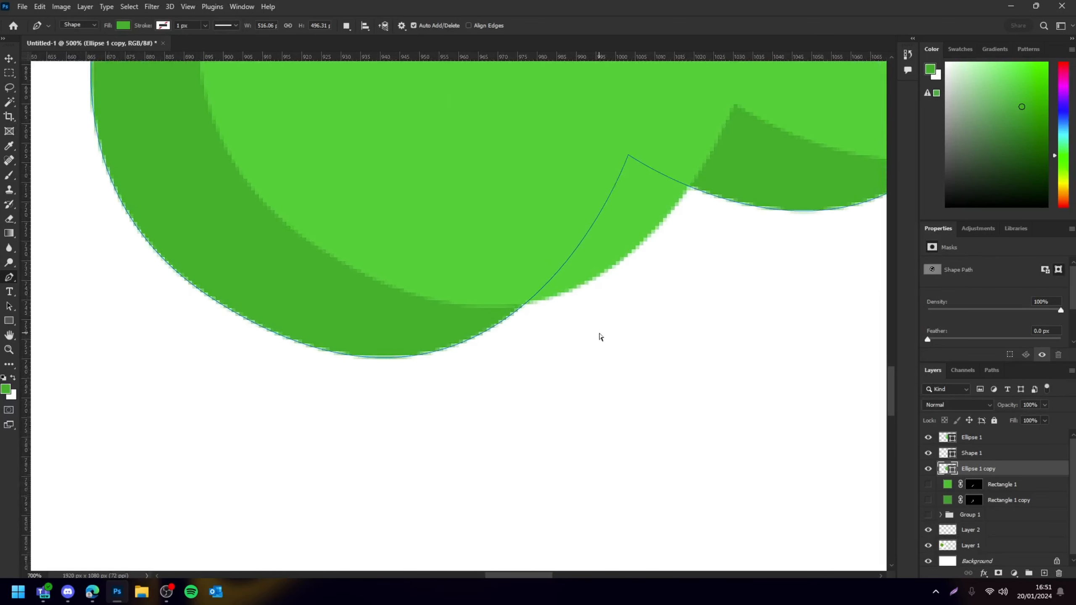
scroll(601, 236, up, 1)
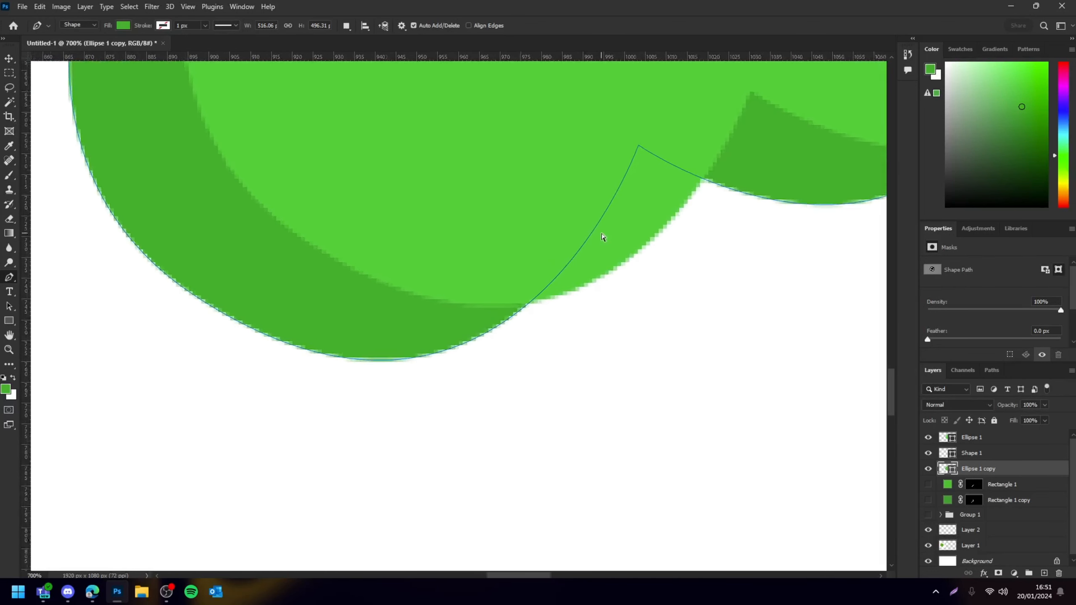
click(642, 253)
drag(365, 361, 233, 349)
click(631, 191)
key(Return)
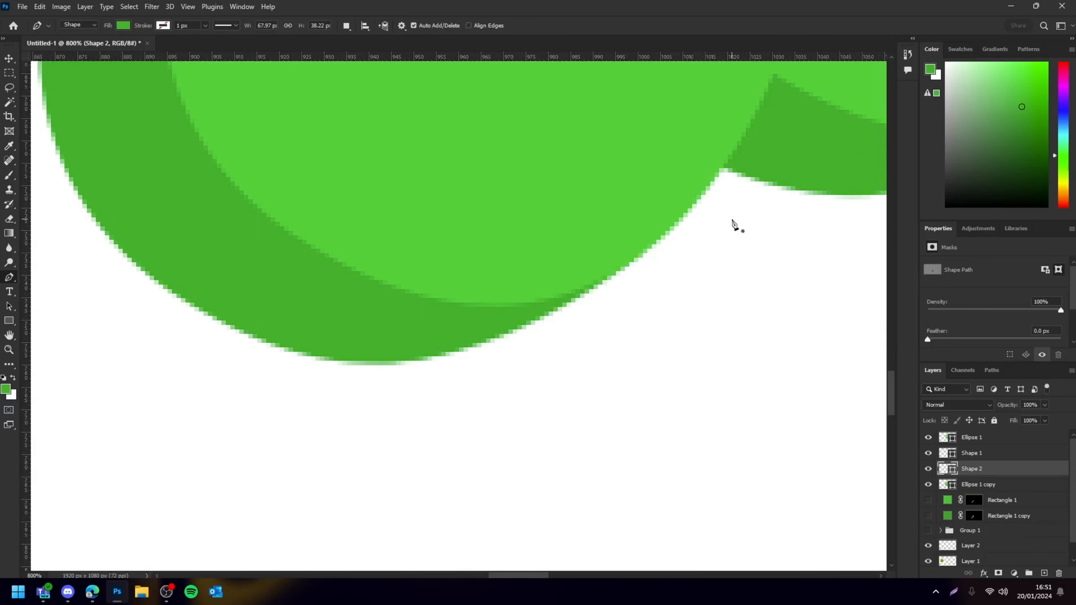
Draw another darker-green shadow shape along the right leaf's inner edge
scroll(734, 223, down, 7)
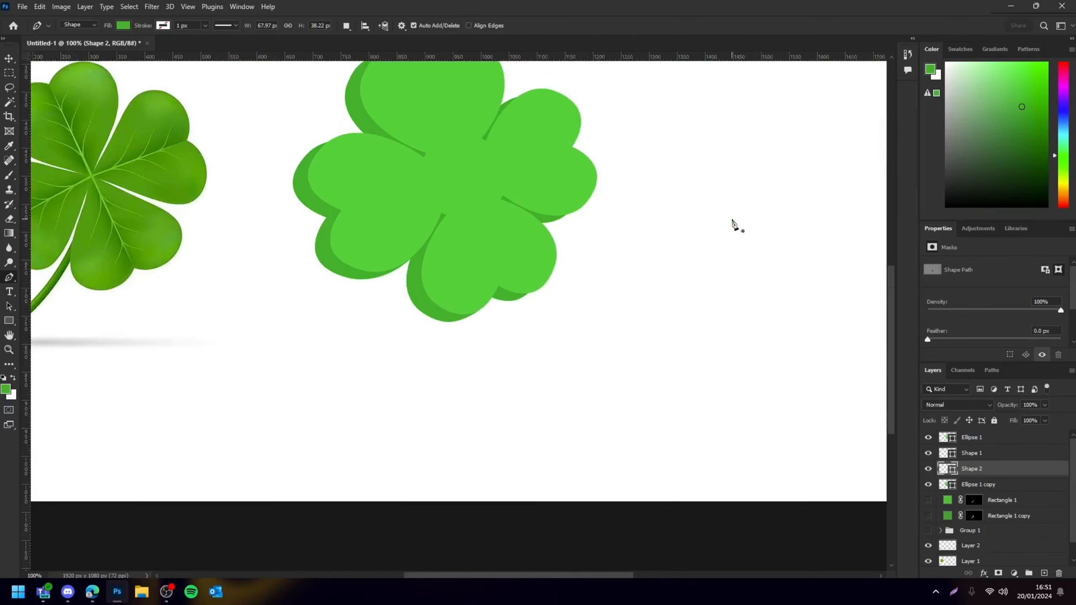
scroll(663, 252, up, 5)
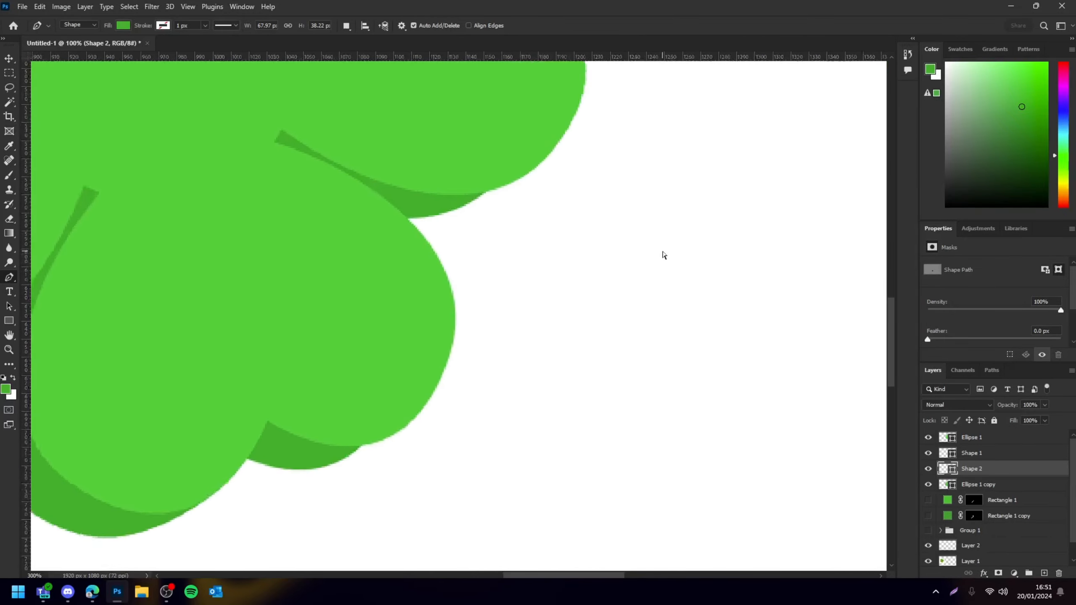
scroll(508, 314, right, 2)
scroll(430, 330, left, 3)
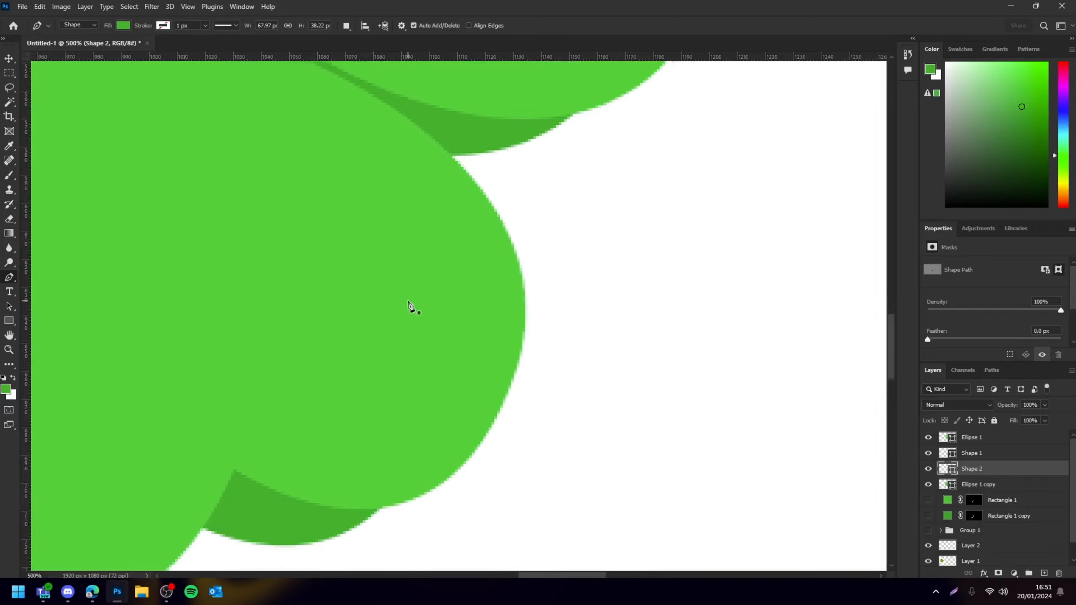
scroll(412, 313, down, 3)
scroll(401, 379, up, 1)
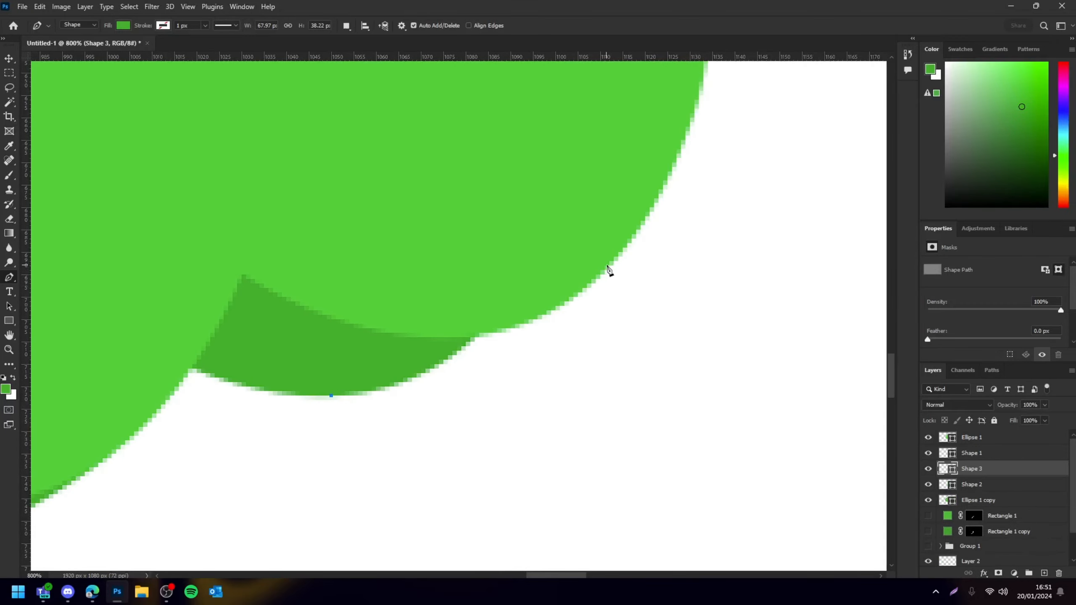
drag(634, 204, 758, 137)
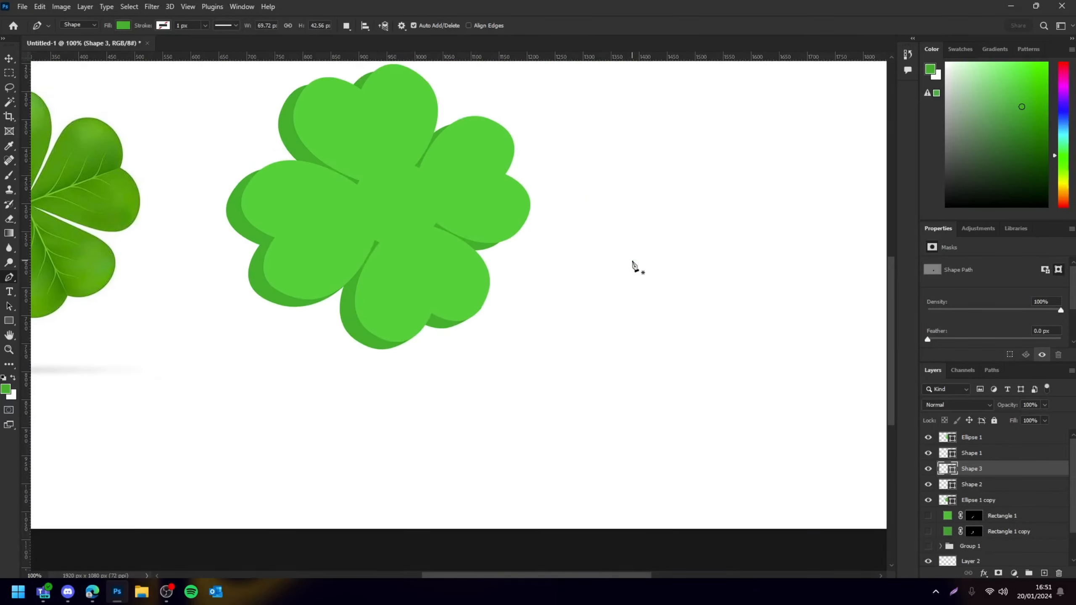
Draw darker-green shadow shapes along the top leaf's inner edges
scroll(634, 266, up, 5)
drag(485, 355, 708, 319)
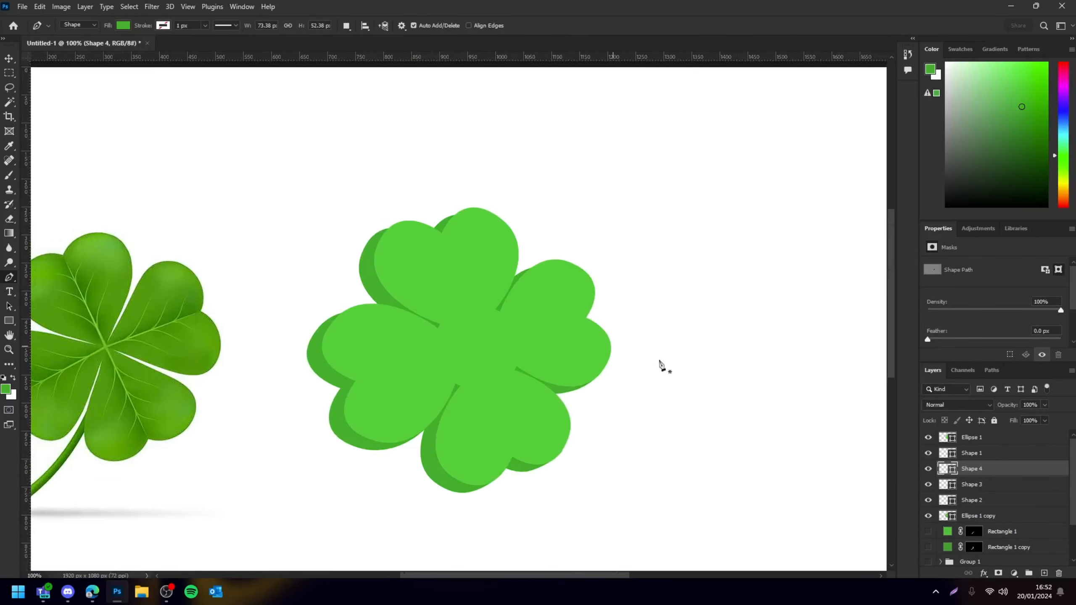
scroll(660, 365, up, 5)
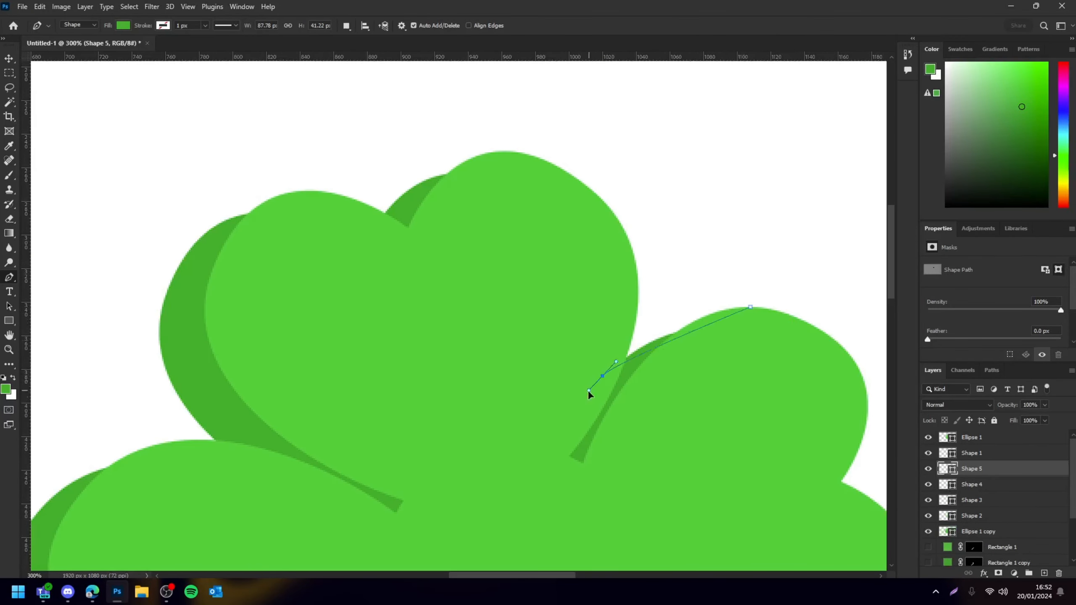
click(502, 151)
drag(405, 194, 374, 215)
click(542, 236)
key(Return)
Draw darker-green shadow shapes along the left leaf's inner edges
scroll(480, 290, left, 5)
click(561, 191)
drag(436, 255, 384, 321)
click(596, 321)
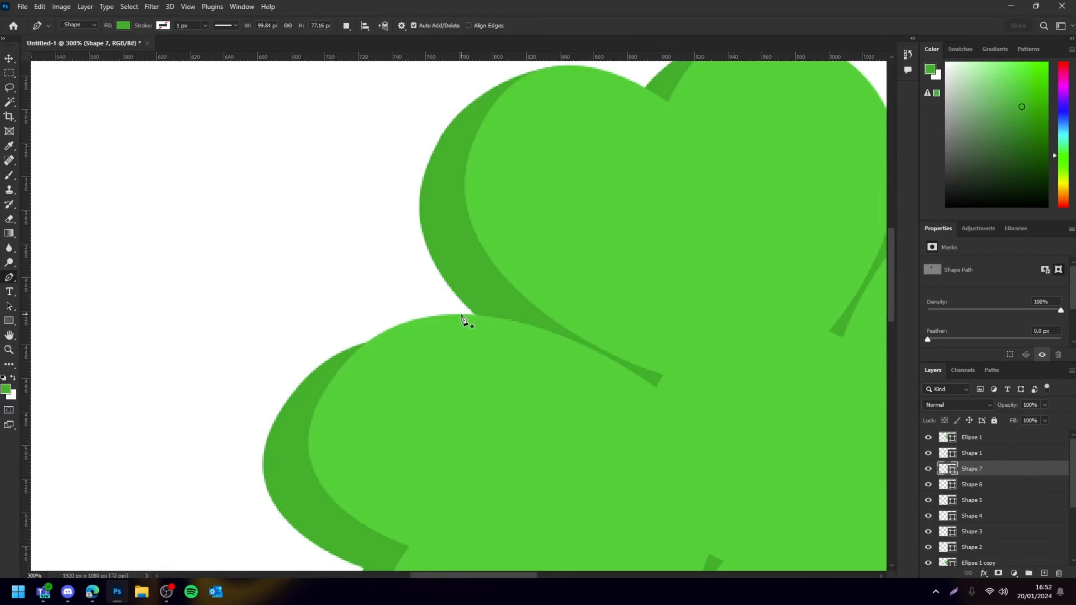
drag(302, 384, 233, 456)
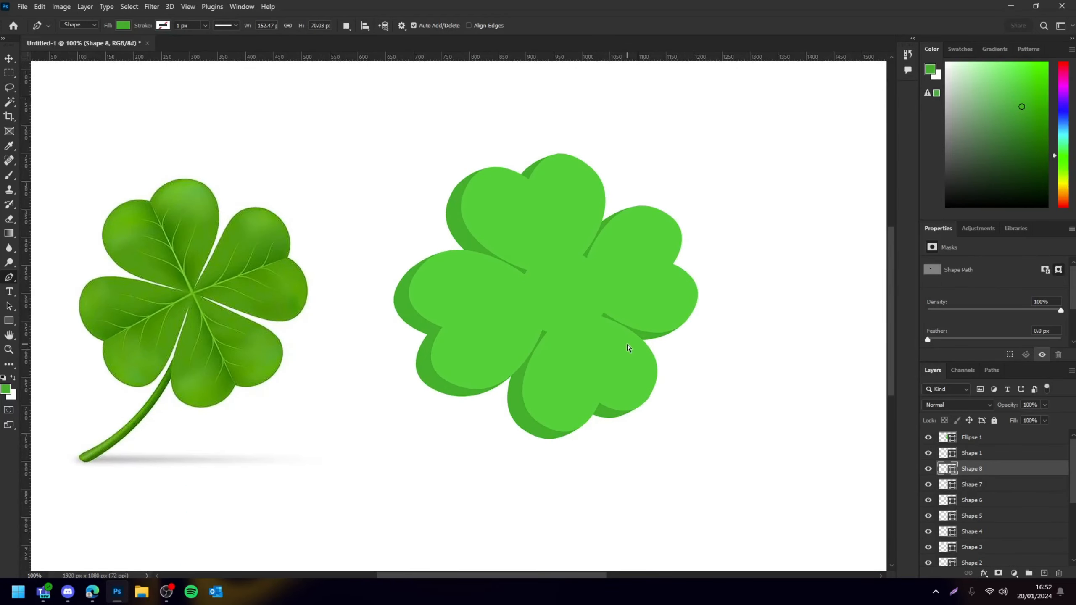
scroll(628, 348, right, 3)
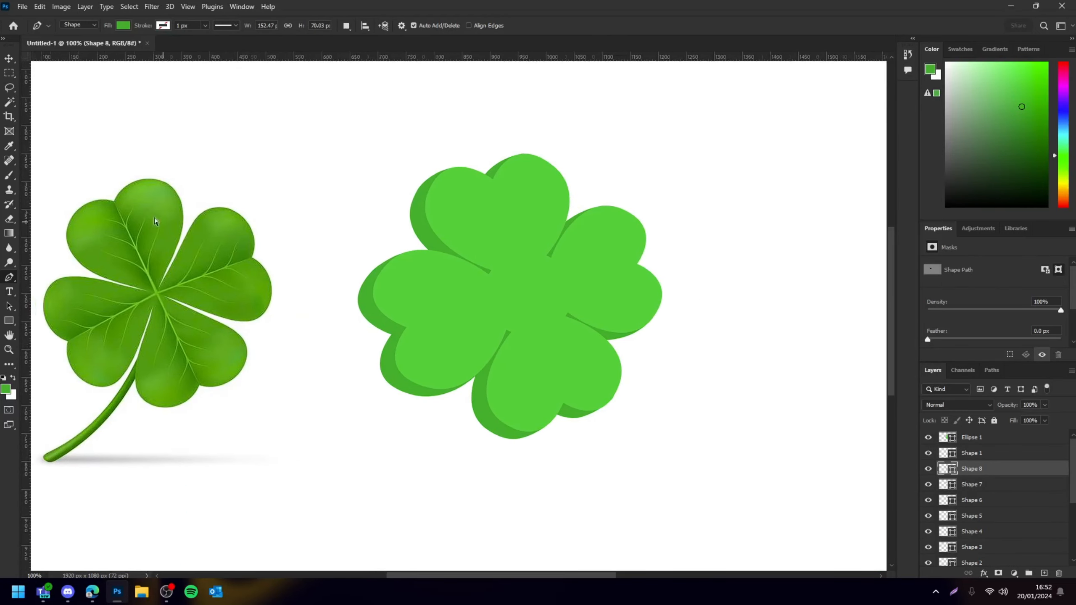
Select all the clover's shape layers and merge them into one layer
click(6, 59)
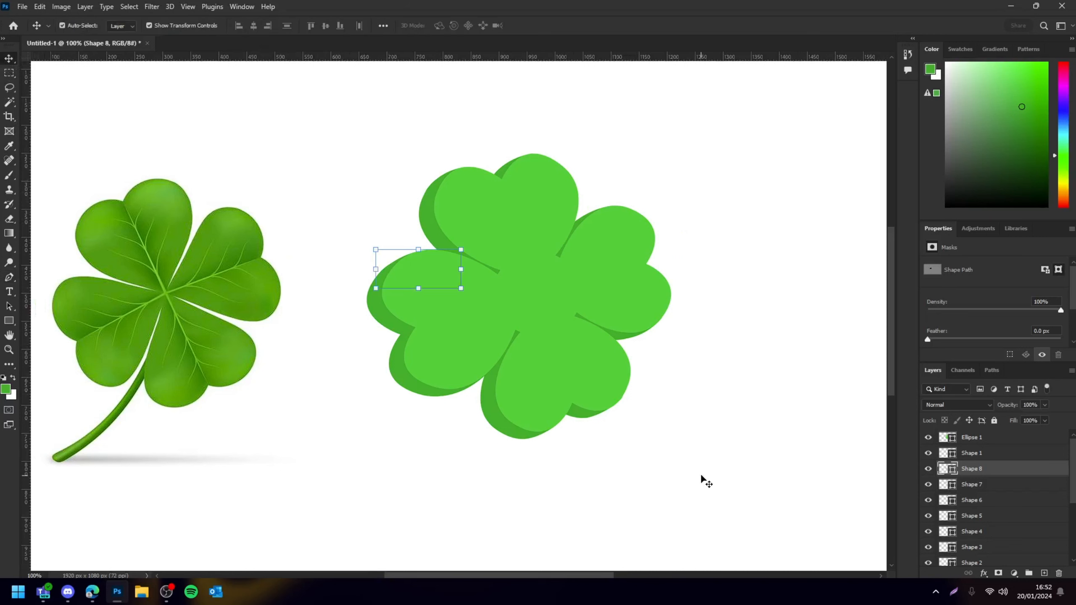
drag(796, 512, 368, 125)
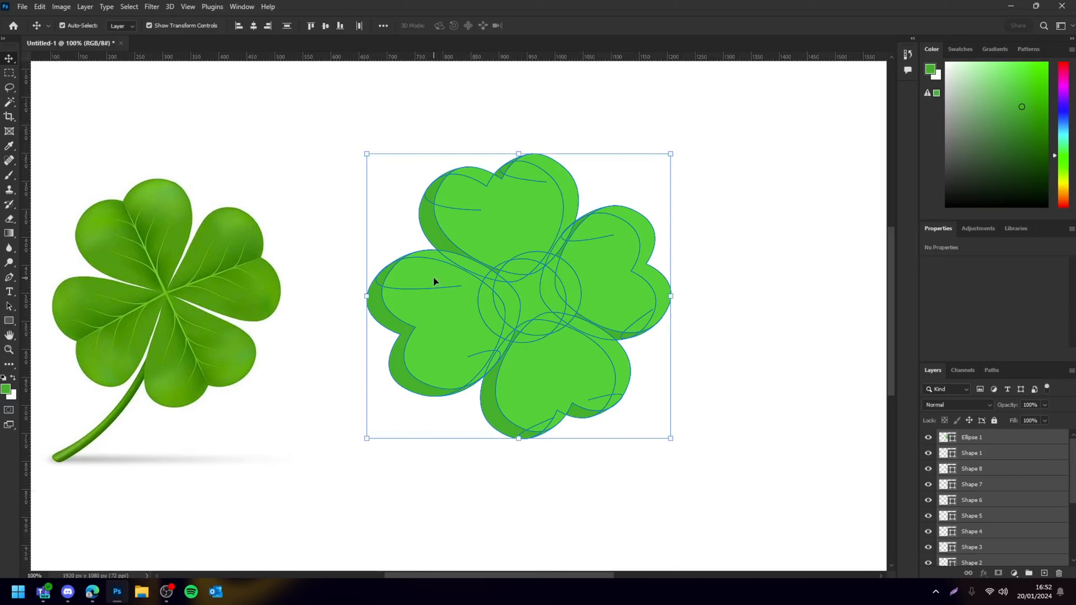
shift+click(464, 302)
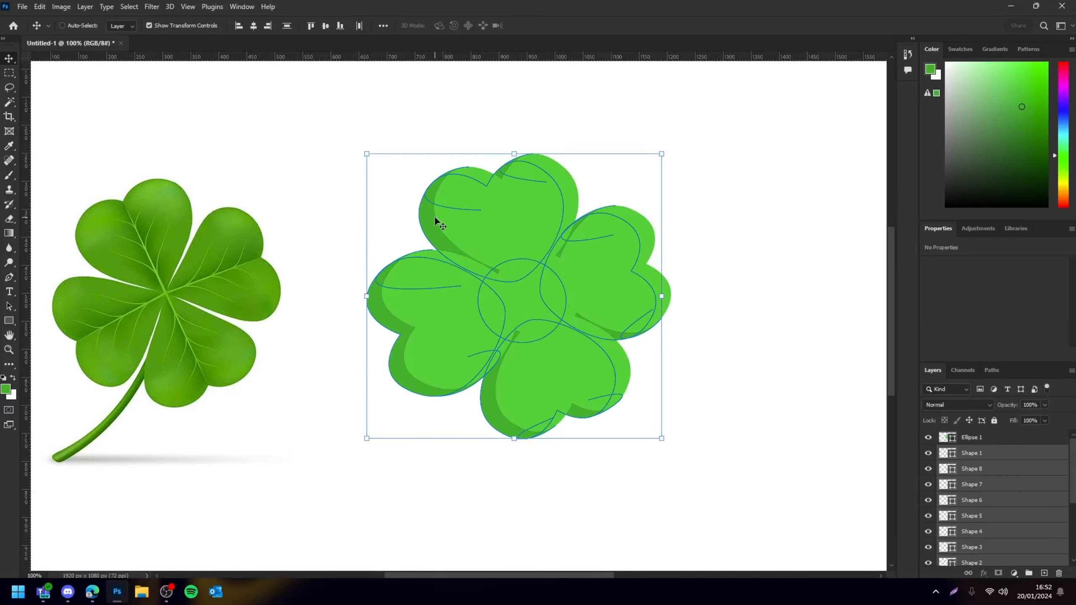
key(ctrl+e)
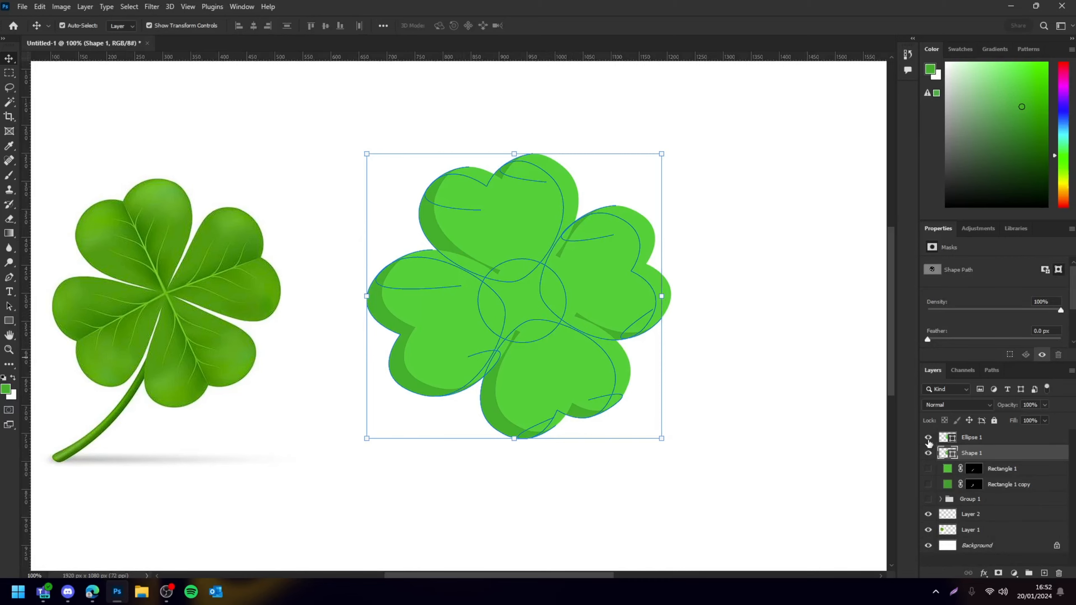
Toggle the top ellipse layer's visibility to compare the clover with and without it
click(927, 439)
click(756, 468)
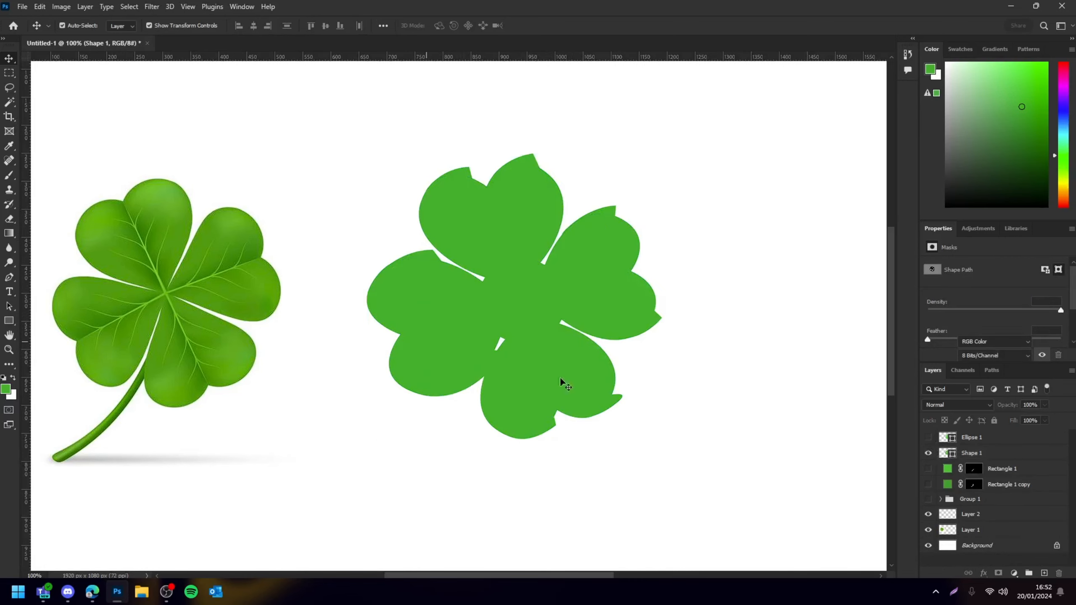
click(927, 440)
key(ctrl+minus)
key(ctrl+minus)
key(ctrl+minus)
key(ctrl+plus)
key(ctrl+plus)
key(ctrl+plus)
key(ctrl+plus)
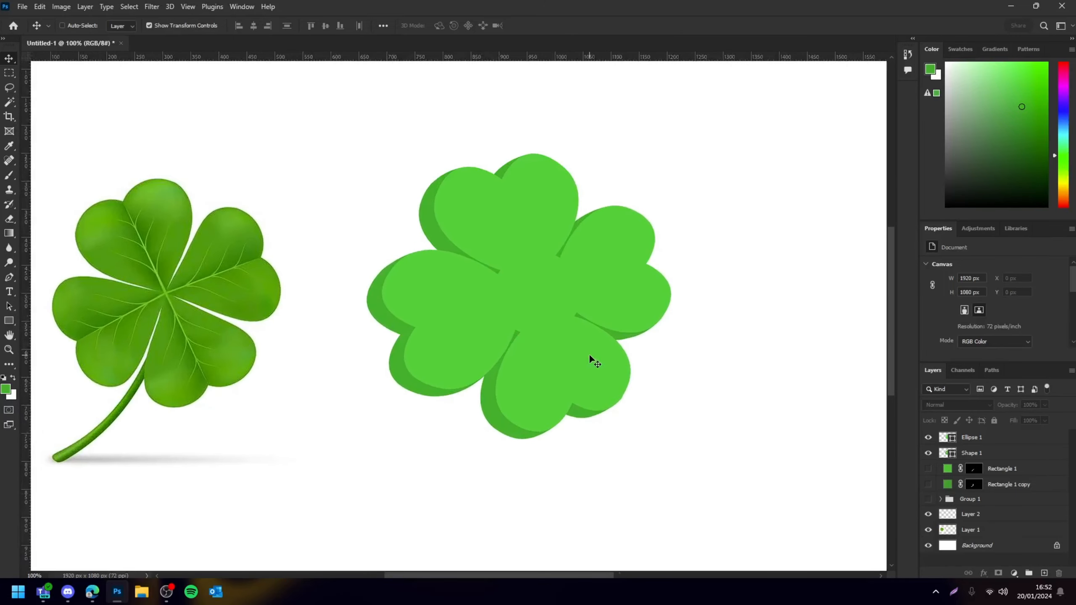
key(ctrl+minus)
key(ctrl+minus)
key(ctrl+plus)
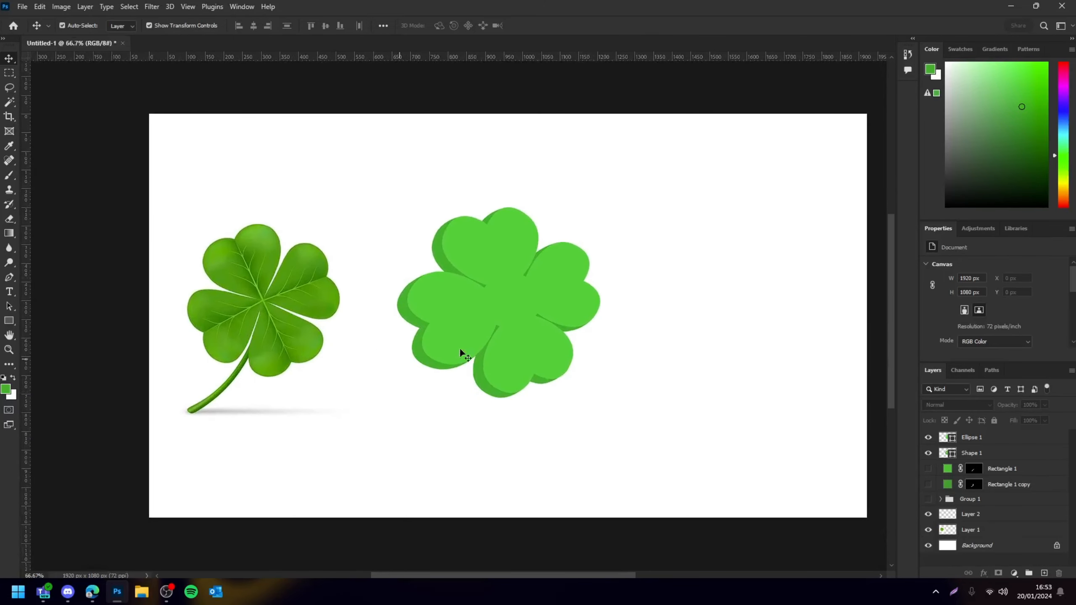
Show both stem layers again
click(926, 484)
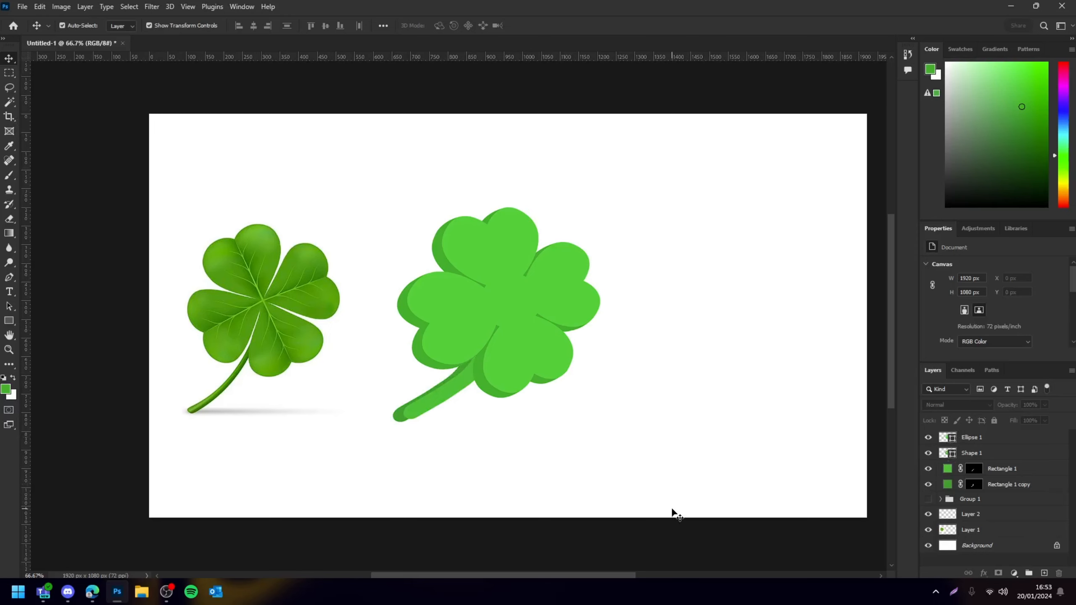
scroll(693, 476, left, 2)
scroll(696, 468, down, 1)
key(ctrl+plus)
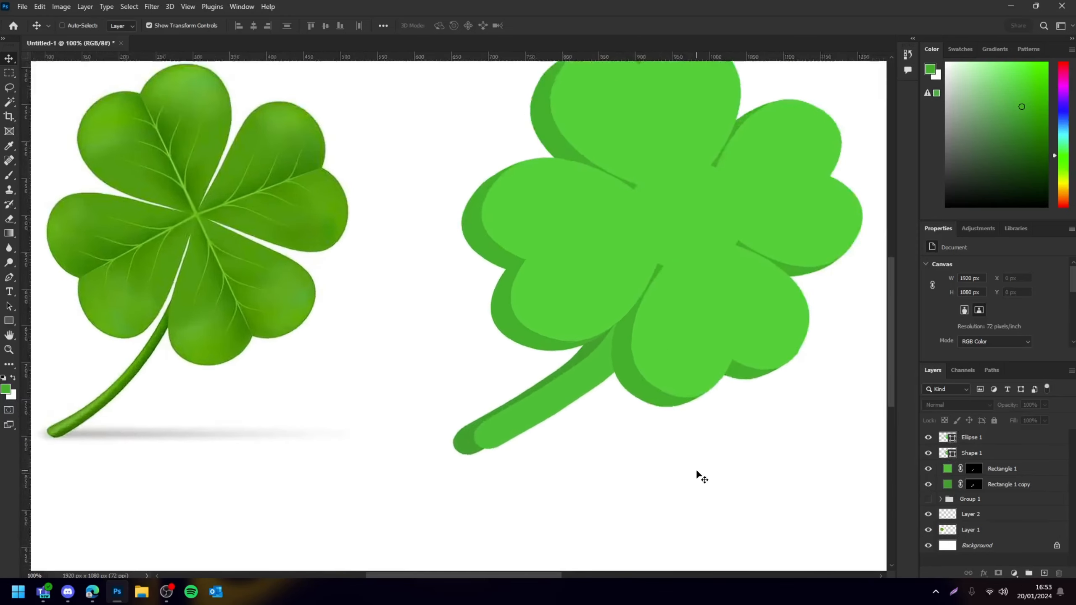
key(ctrl+plus)
Select both stem layers and nudge the stem slightly with Free Transform
click(540, 484)
shift+click(461, 501)
drag(535, 485, 529, 481)
key(ctrl+t)
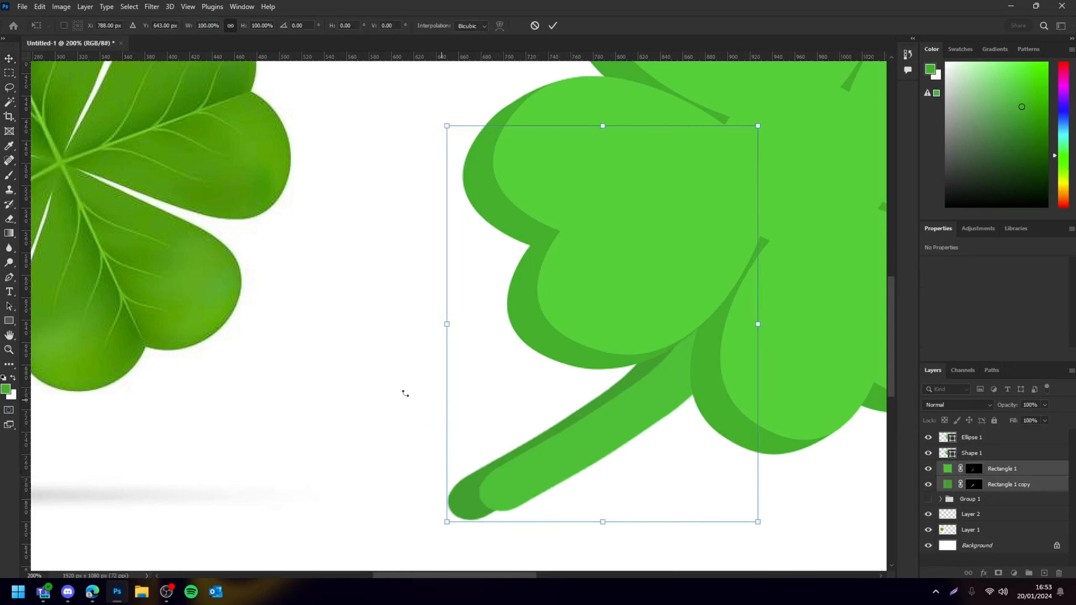
click(387, 422)
click(373, 421)
click(458, 495)
drag(449, 522, 457, 521)
click(795, 528)
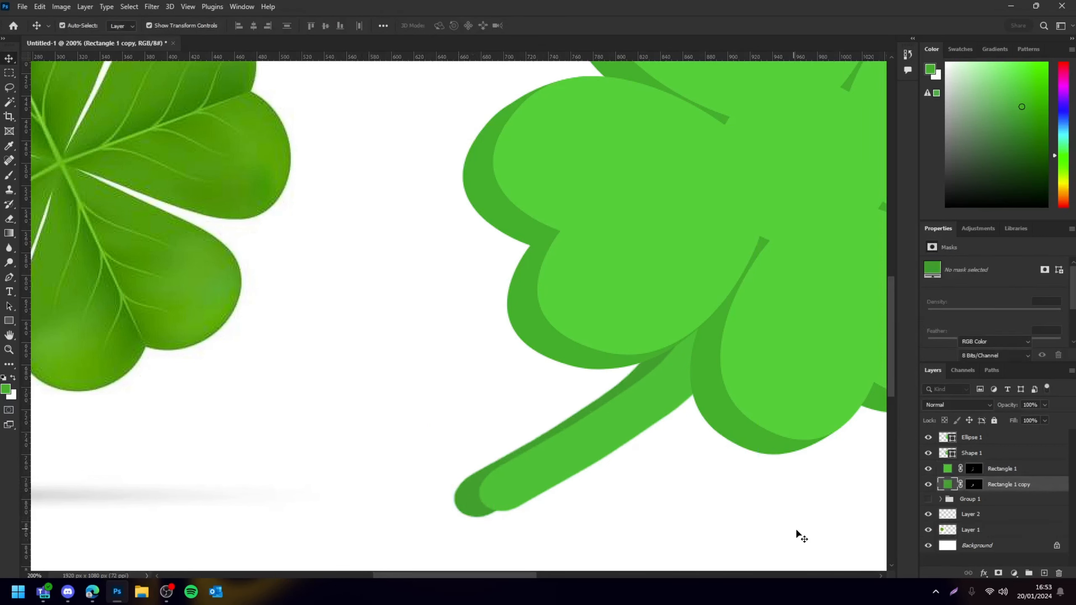
click(795, 527)
Draw a small curved shape at the stem's tip with the Pen tool and merge it into the stem shadow layer
key(ctrl+minus)
key(ctrl+minus)
key(ctrl+minus)
key(ctrl+minus)
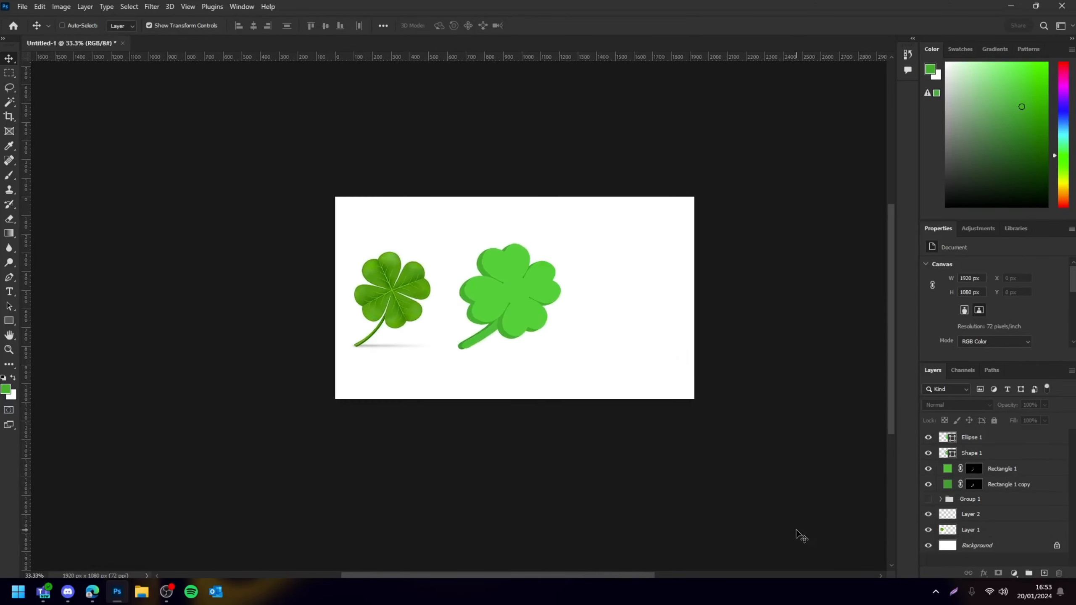
key(ctrl+plus)
key(ctrl+plus)
key(ctrl+plus)
key(ctrl+plus)
key(ctrl+plus)
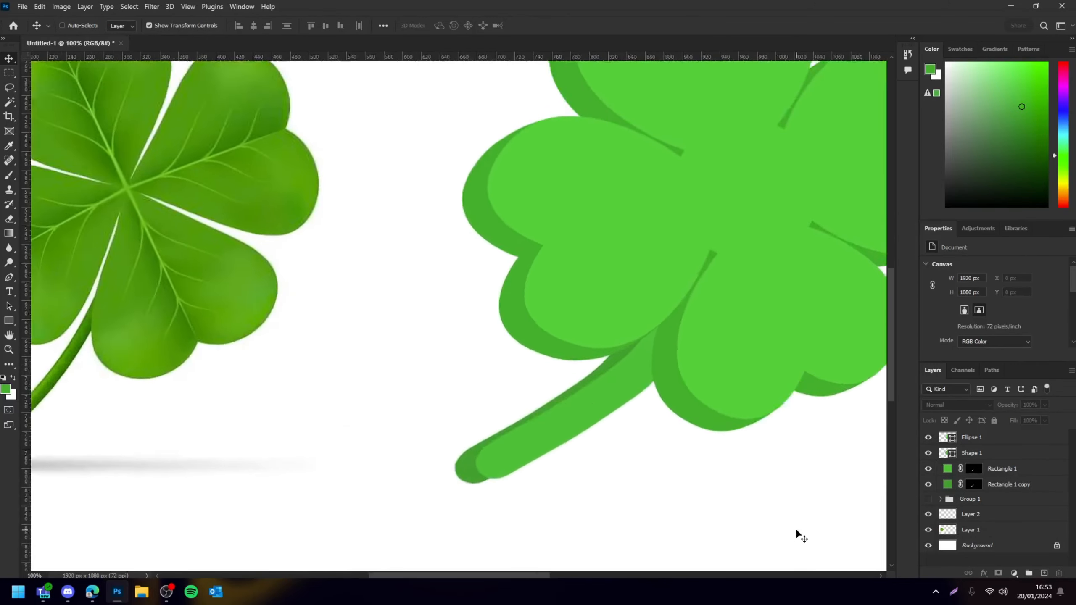
scroll(684, 377, down, 5)
key(ctrl+plus)
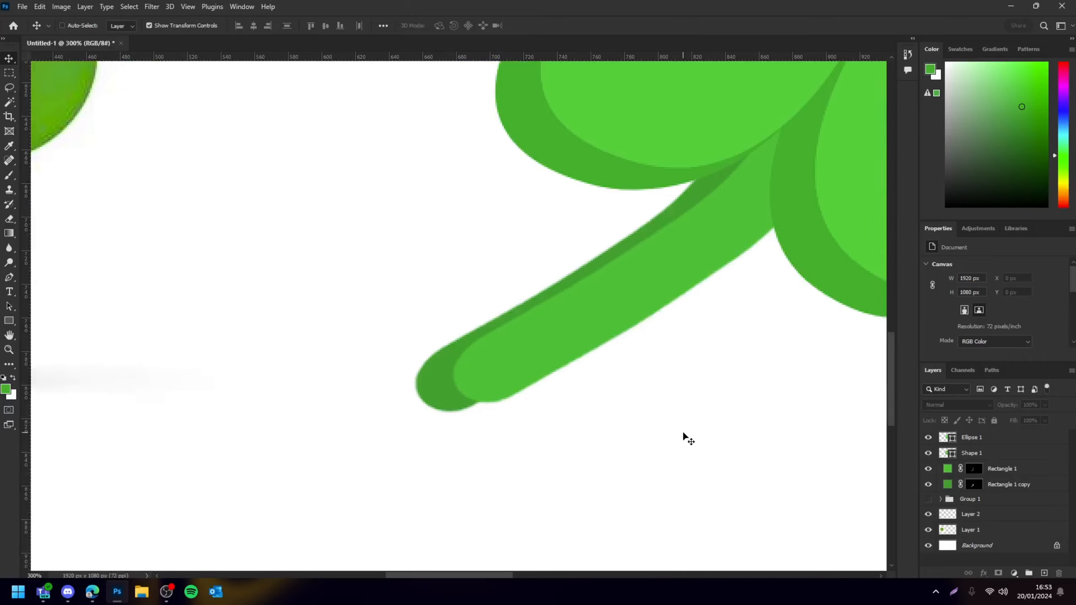
key(i)
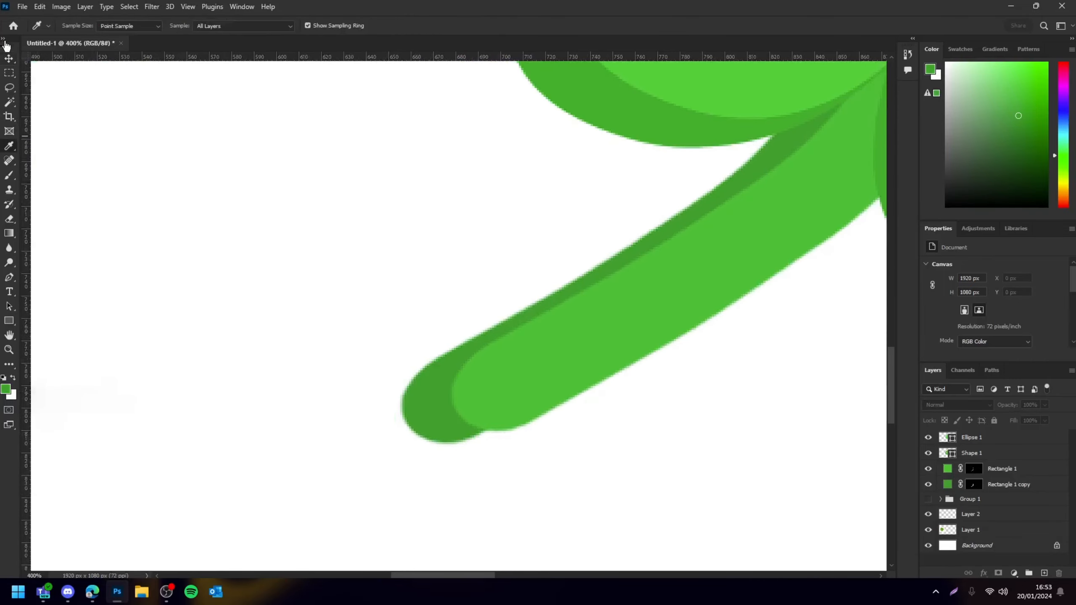
click(9, 58)
click(427, 420)
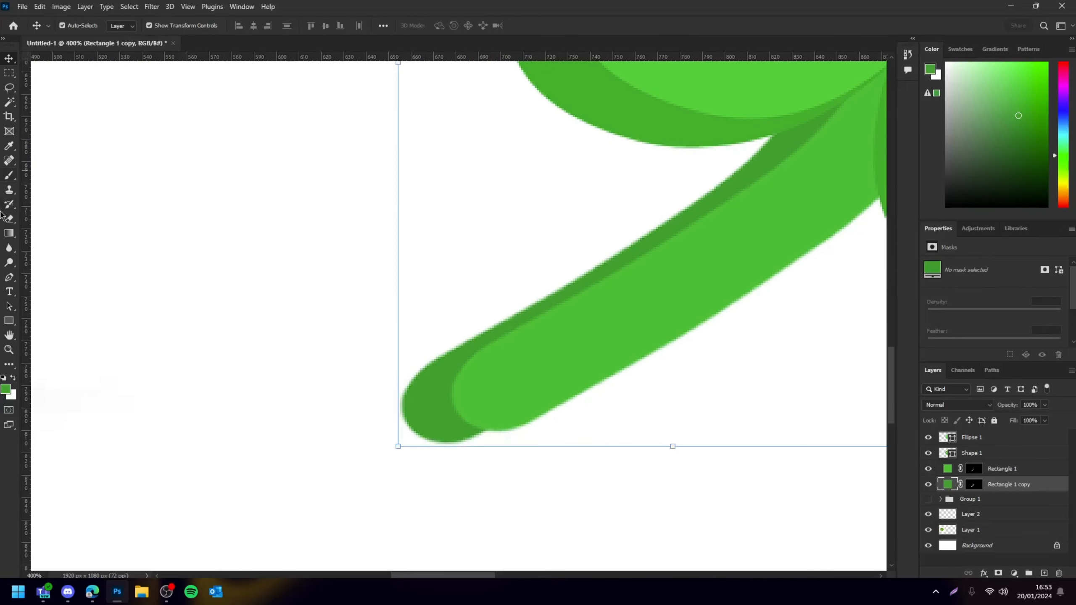
click(10, 278)
click(446, 443)
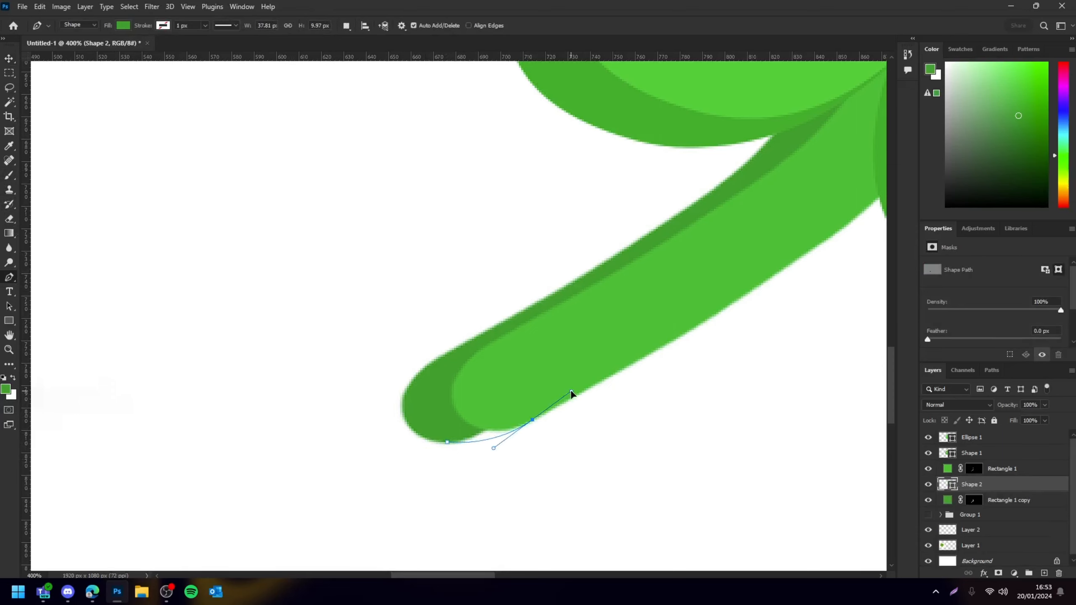
click(444, 407)
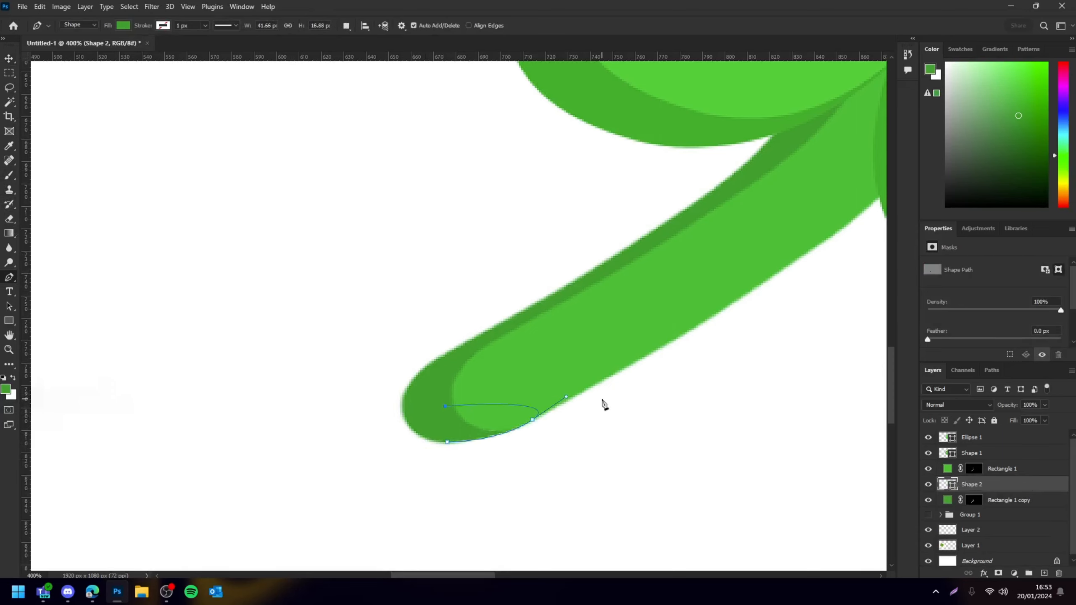
click(10, 59)
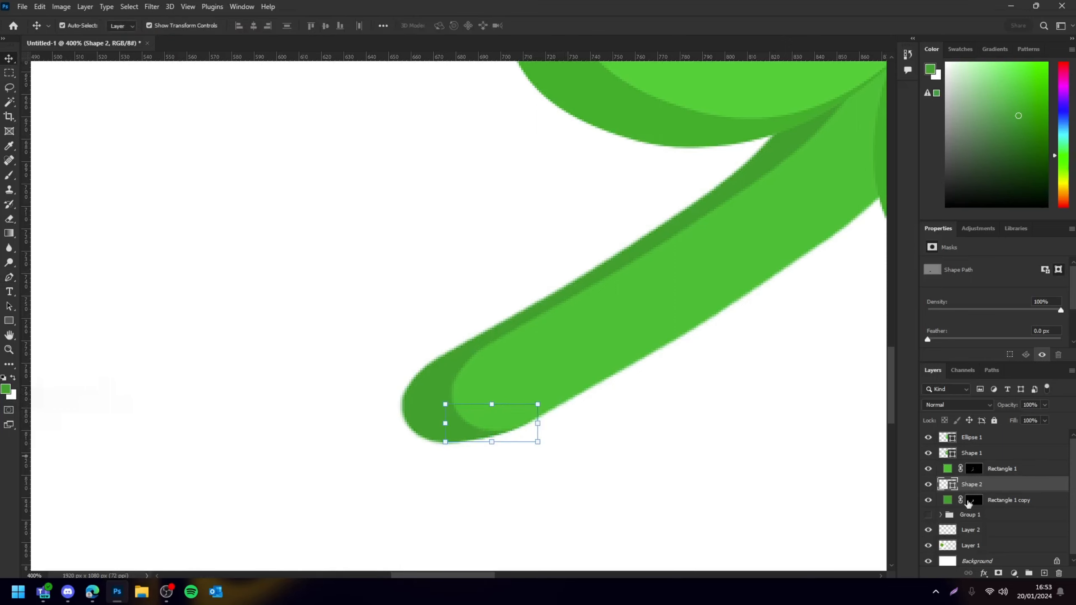
ctrl+click(1016, 501)
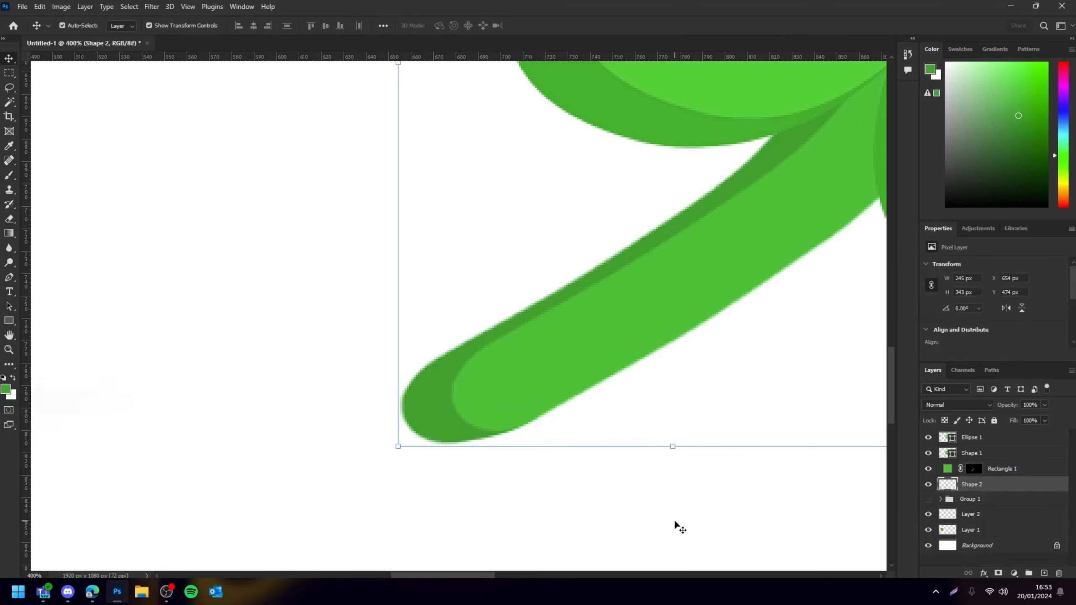
Convert the stem shadow layer Shape 2 into a smart object
right_click(991, 484)
click(974, 166)
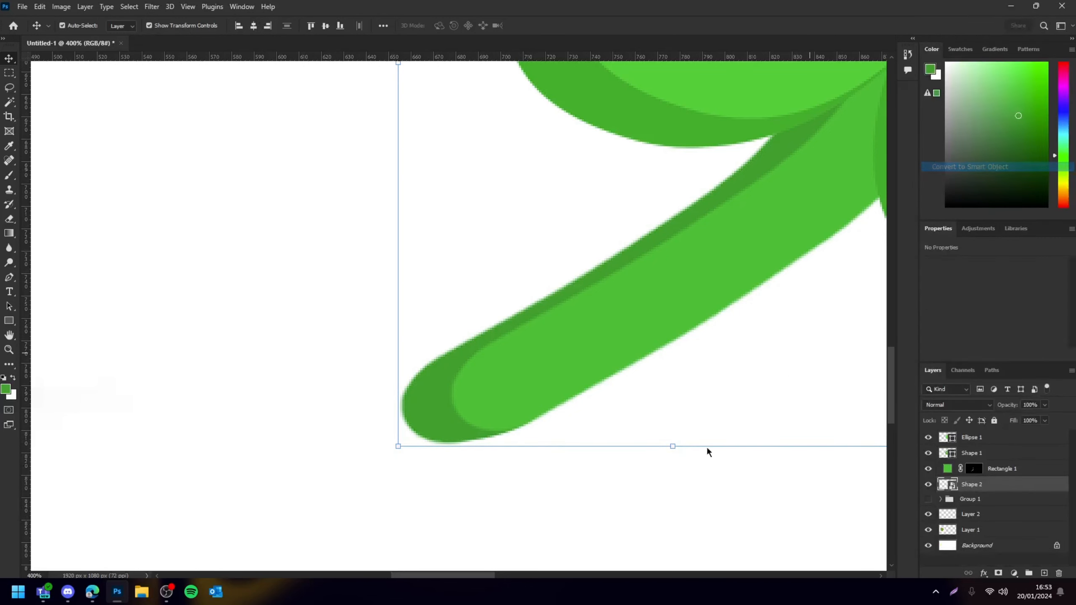
click(703, 492)
Select both stem layers and move the stem a few pixels up and left to tuck it under the leaves
key(ctrl+minus)
key(ctrl+minus)
key(ctrl+minus)
key(ctrl+minus)
key(ctrl+minus)
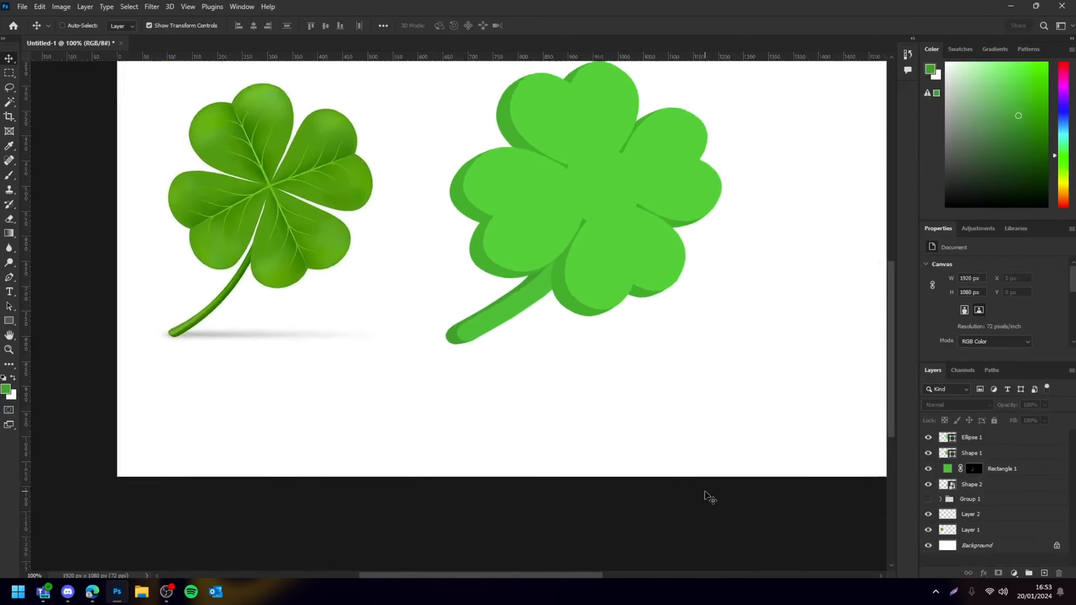
key(ctrl+minus)
key(ctrl+plus)
key(ctrl+plus)
scroll(662, 476, left, 3)
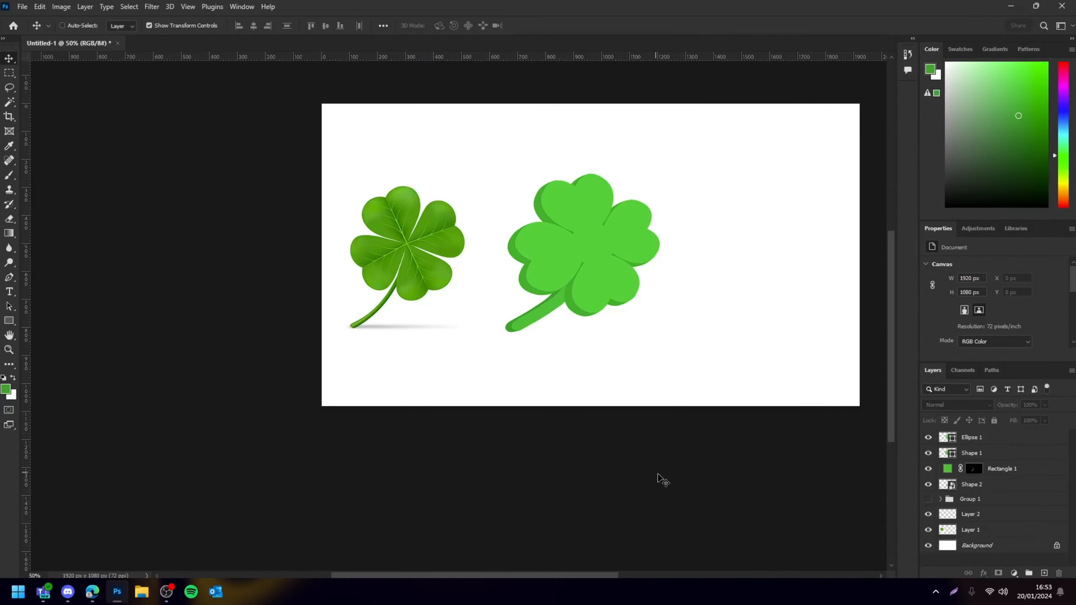
scroll(661, 476, right, 3)
scroll(662, 476, right, 3)
scroll(666, 483, up, 3)
key(ctrl+plus)
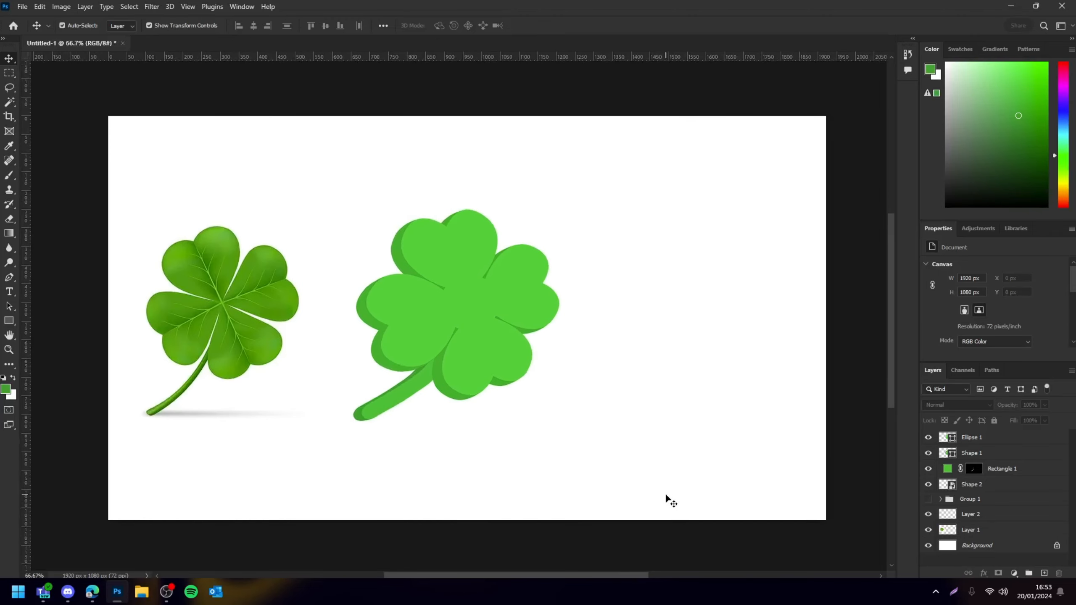
click(415, 371)
shift+click(367, 392)
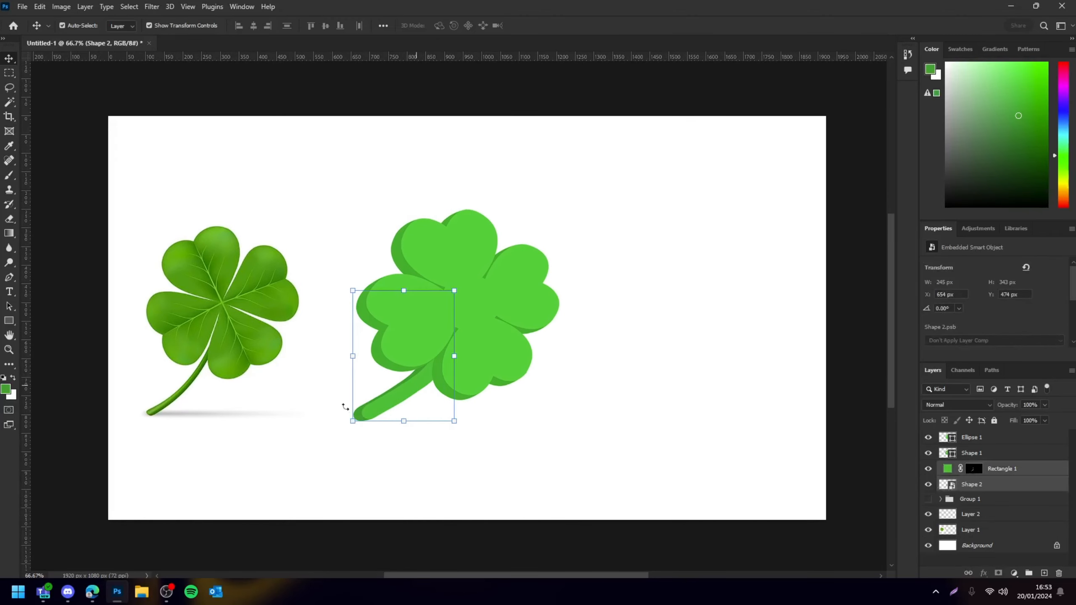
key(Up)
key(Up)
key(Up)
key(Up)
key(Up)
key(Left)
key(Left)
key(Left)
key(Left)
key(Left)
key(Left)
key(ctrl+semicolon)
key(ctrl+h)
key(ctrl+minus)
key(ctrl+minus)
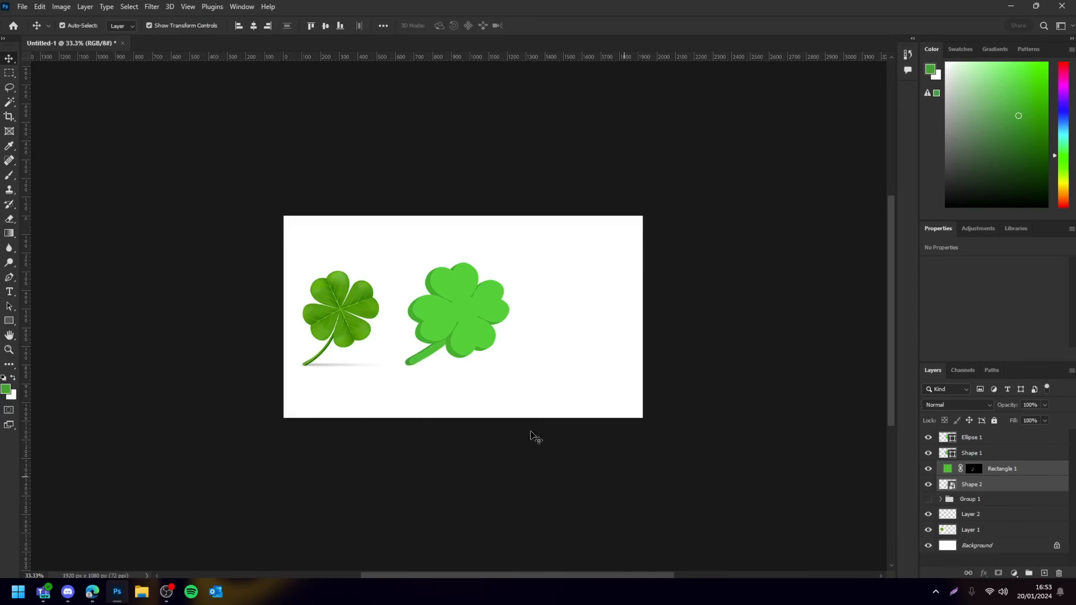
drag(464, 379, 476, 368)
key(Return)
click(664, 414)
Give the top clover layer Ellipse 1 a Gradient Overlay and an Overlay-mode Inner Shadow at about 52% opacity
scroll(666, 415, up, 2)
scroll(679, 430, left, 3)
key(ctrl+plus)
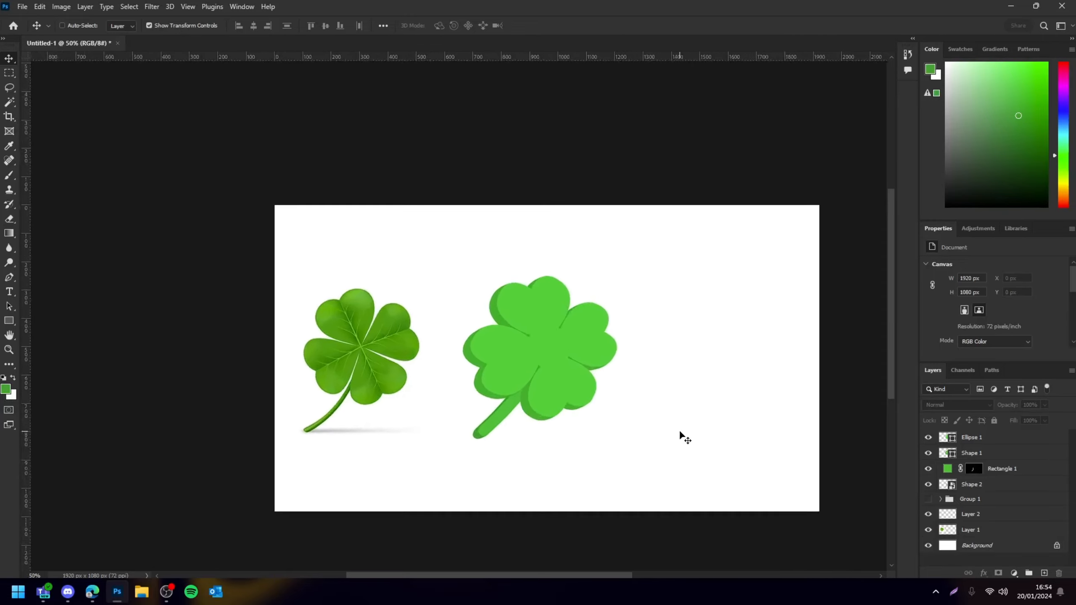
key(ctrl+plus)
key(ctrl+plus)
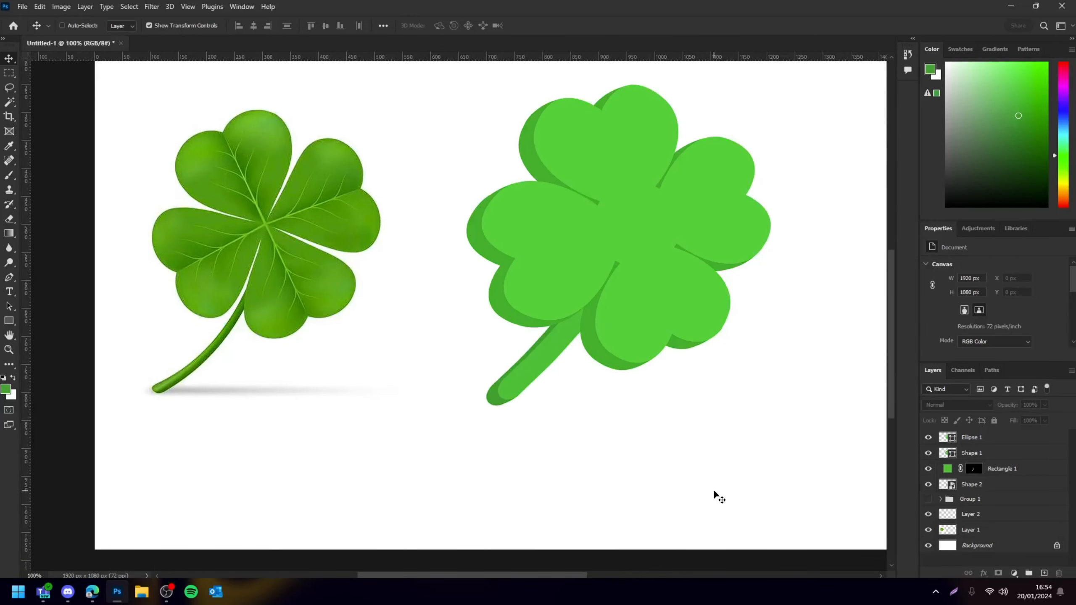
scroll(584, 386, right, 4)
scroll(584, 383, up, 2)
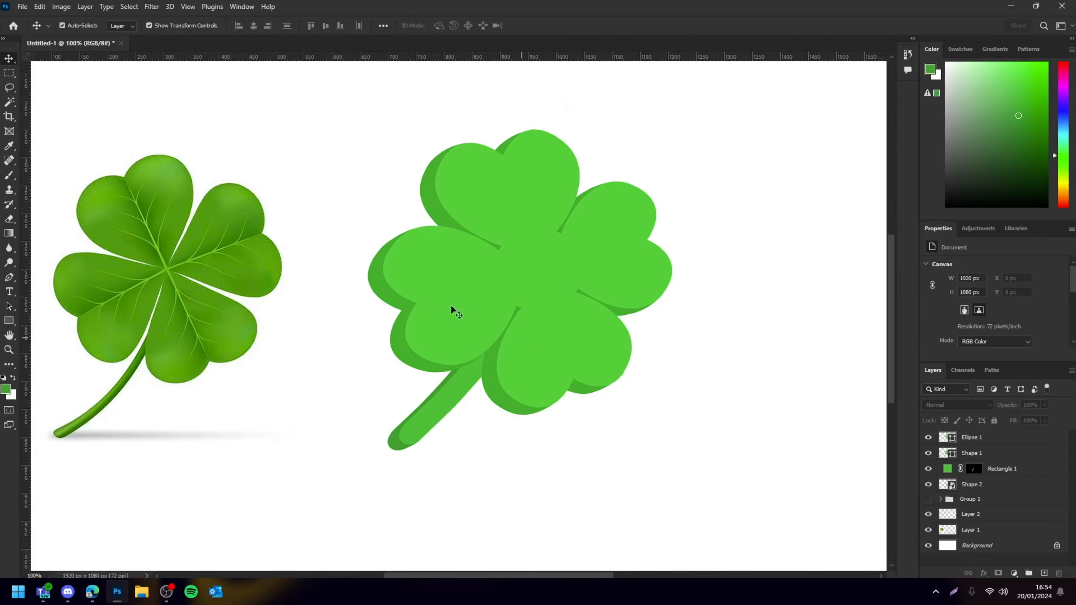
scroll(441, 254, up, 1)
click(507, 248)
click(313, 132)
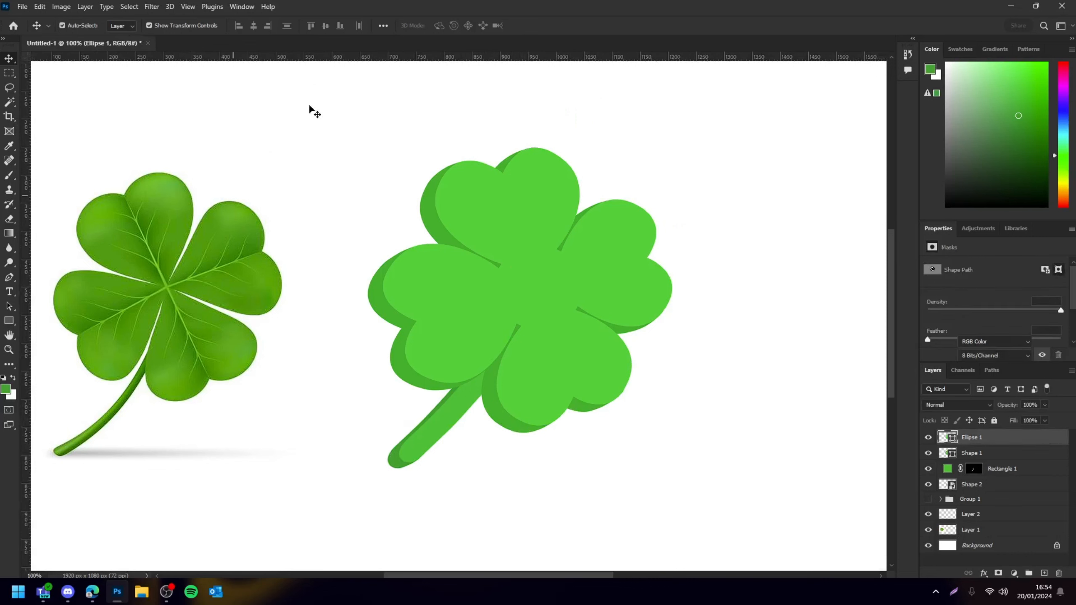
click(456, 221)
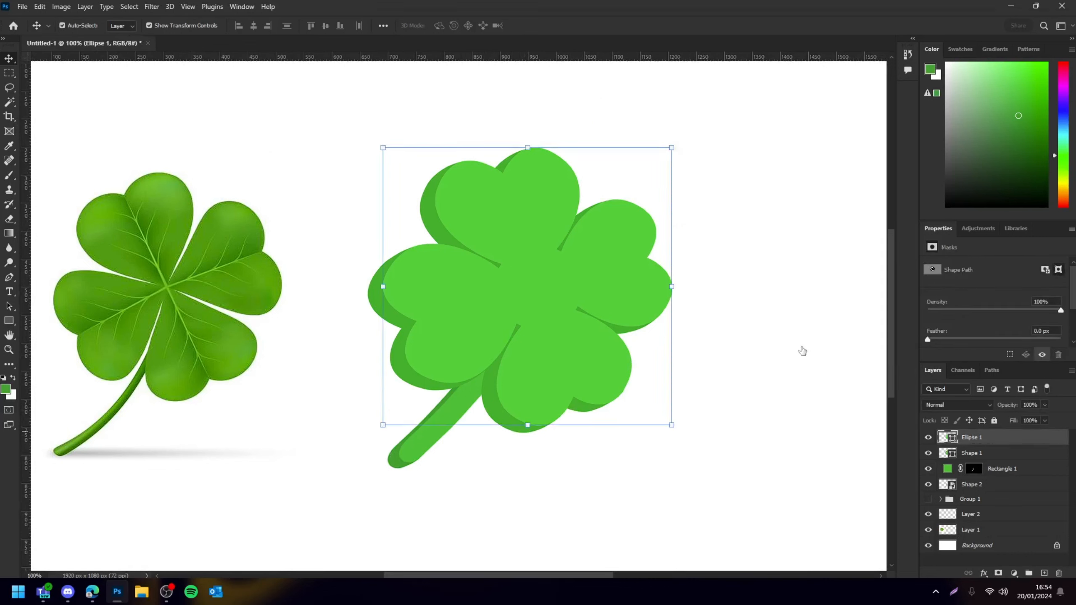
double_click(962, 435)
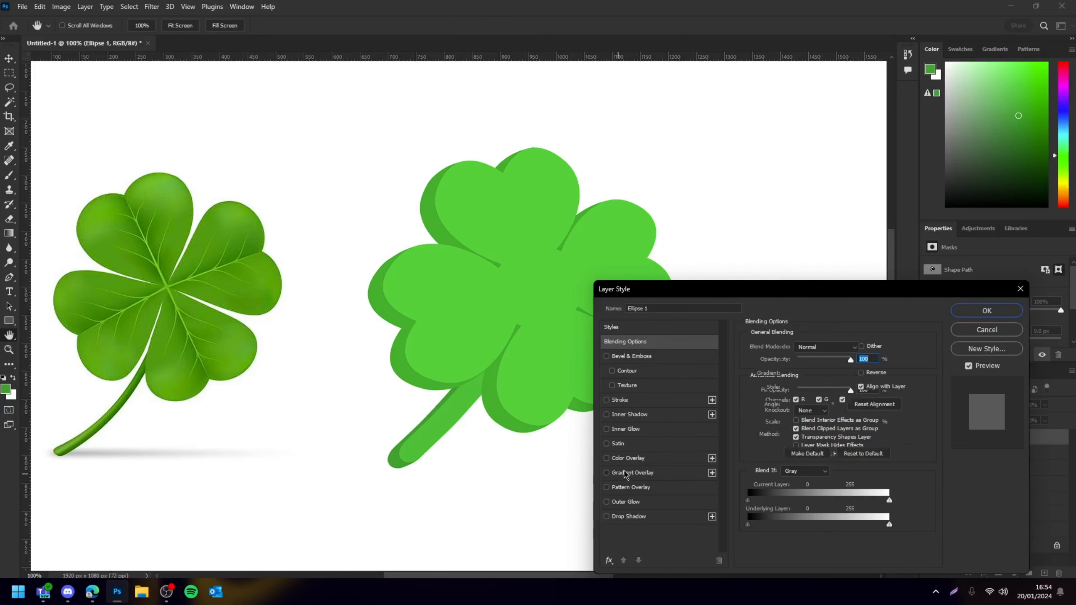
click(623, 473)
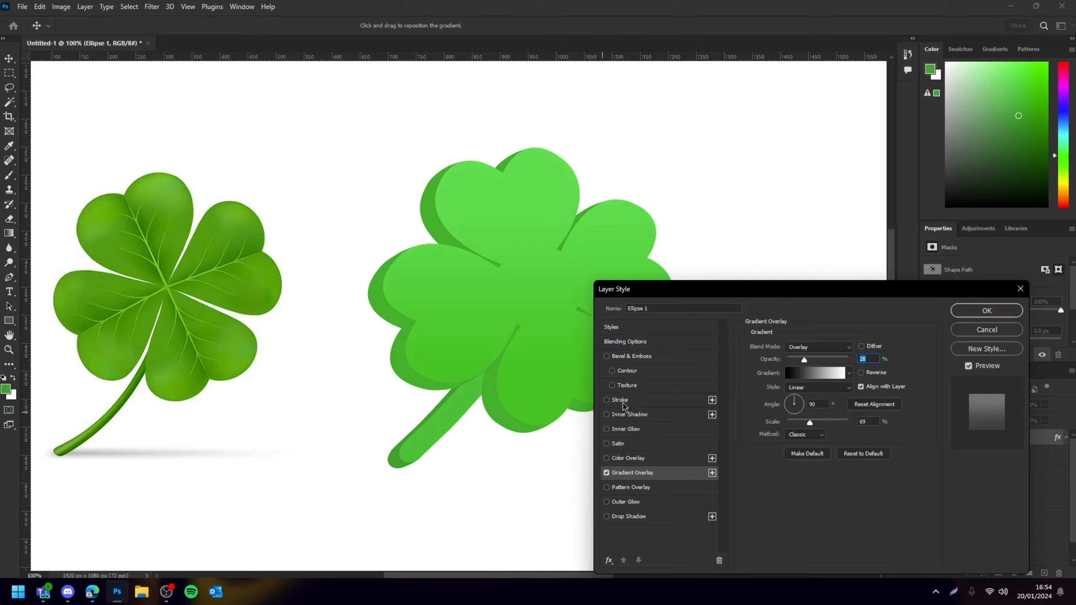
click(634, 416)
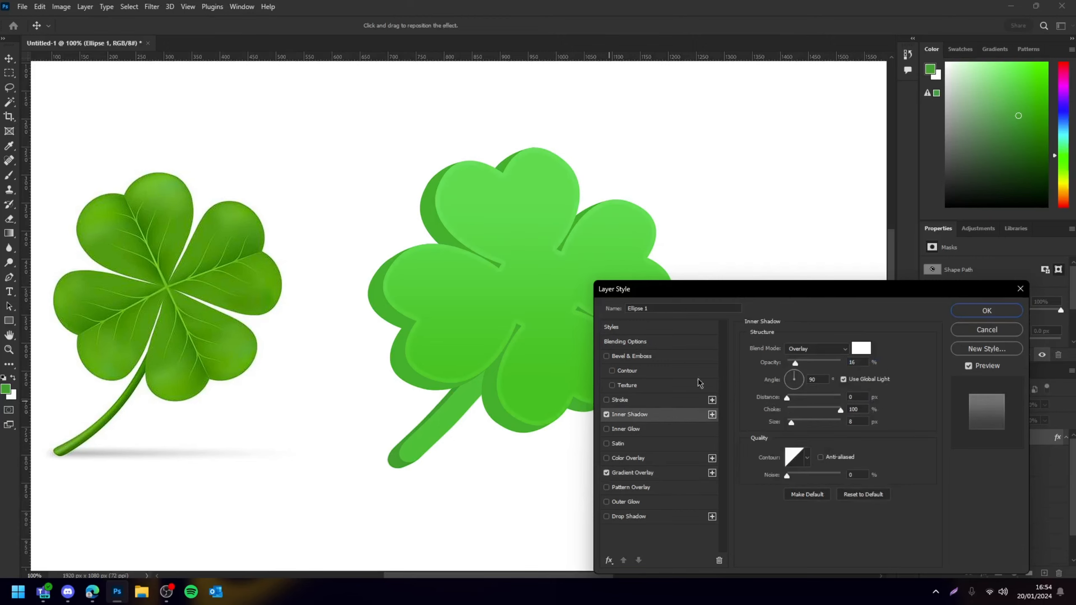
click(825, 352)
click(817, 338)
click(815, 349)
click(809, 426)
drag(795, 363, 803, 363)
mouse_move(787, 398)
mouse_down()
mouse_move(799, 396)
mouse_move(783, 429)
mouse_move(787, 398)
mouse_up()
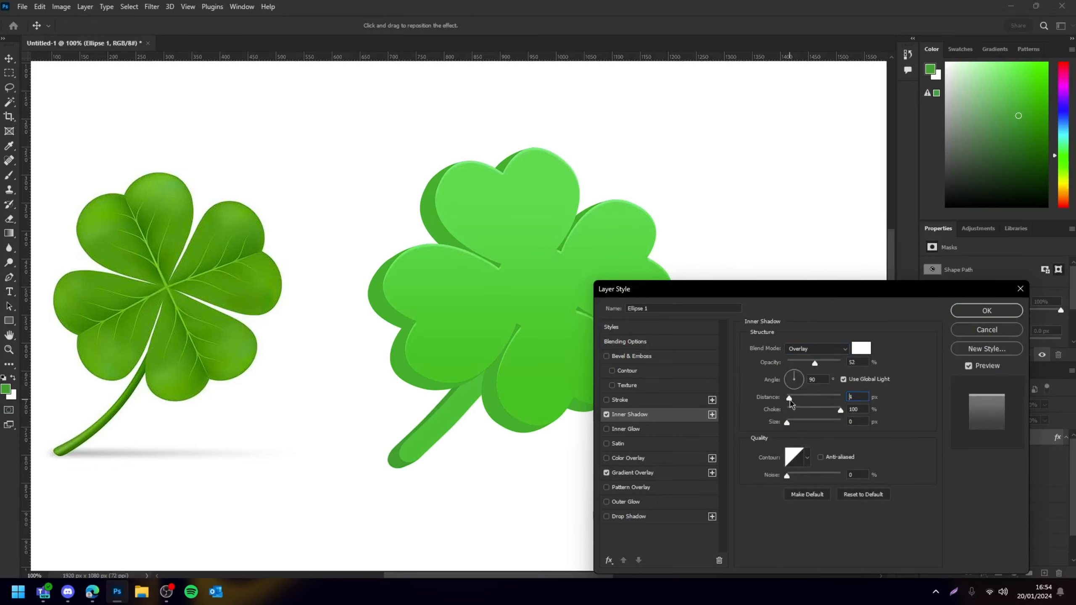
click(986, 310)
Copy the layer style of Ellipse 1 and paste it onto the stem layer Rectangle 1
click(746, 490)
key(ctrl+minus)
key(ctrl+minus)
key(ctrl+minus)
key(ctrl+equal)
key(ctrl+equal)
key(ctrl+equal)
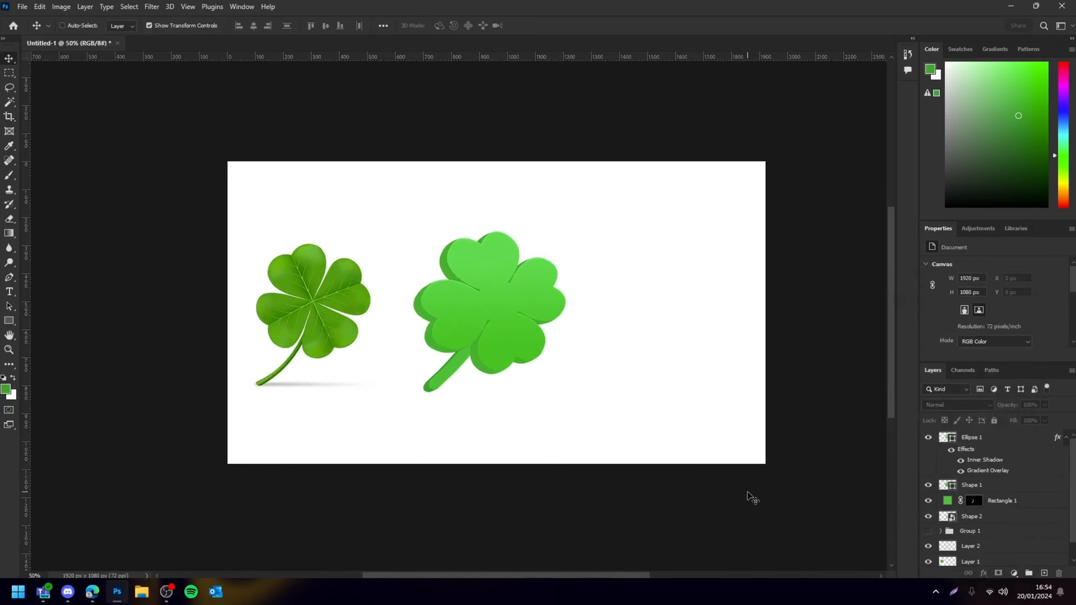
scroll(728, 549, down, 2)
click(547, 259)
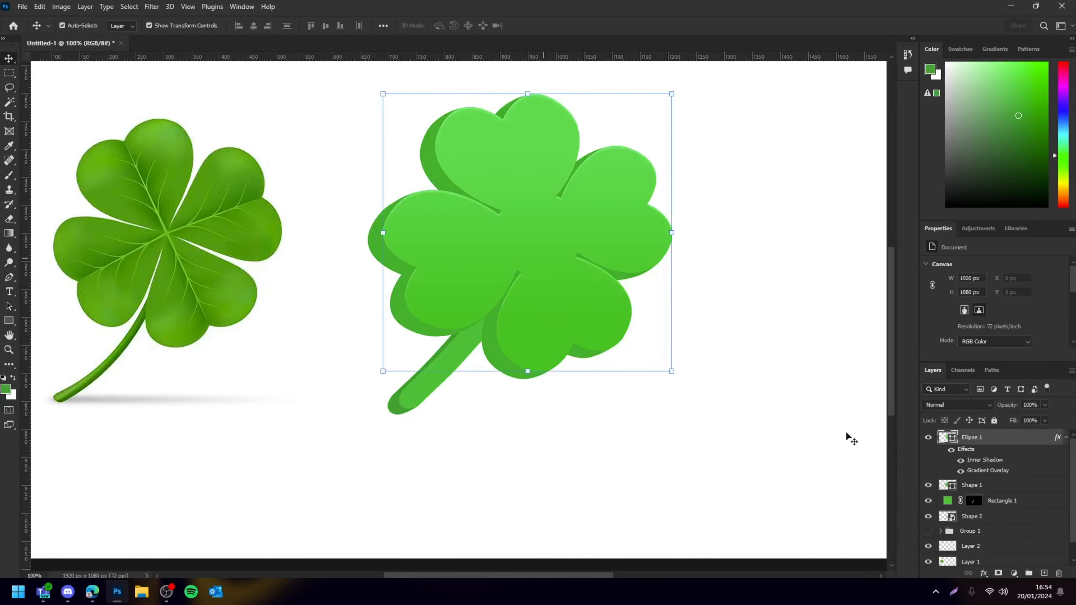
right_click(1008, 438)
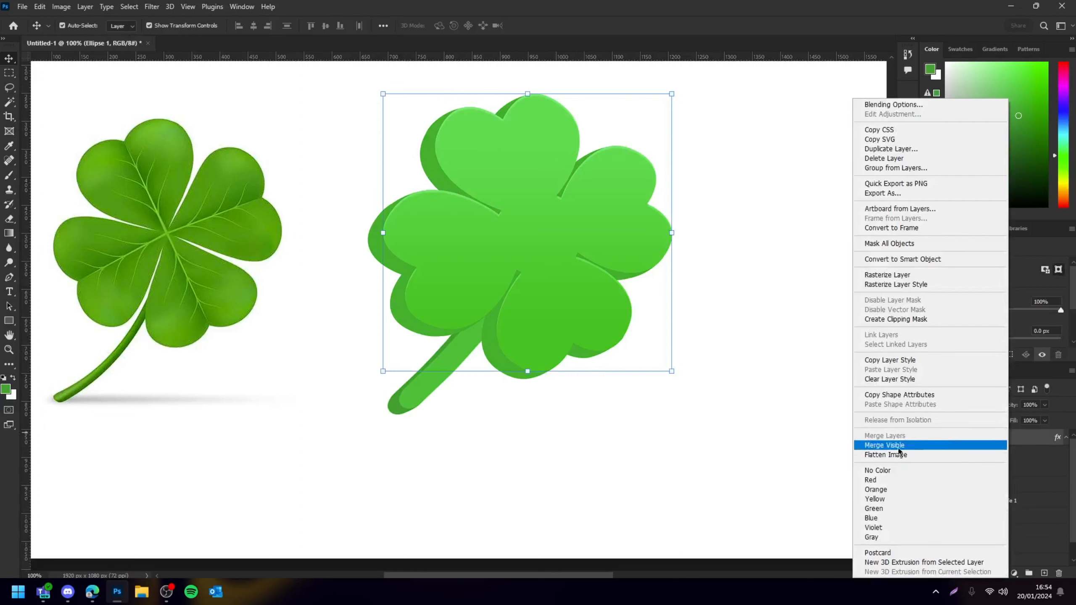
click(892, 362)
click(996, 490)
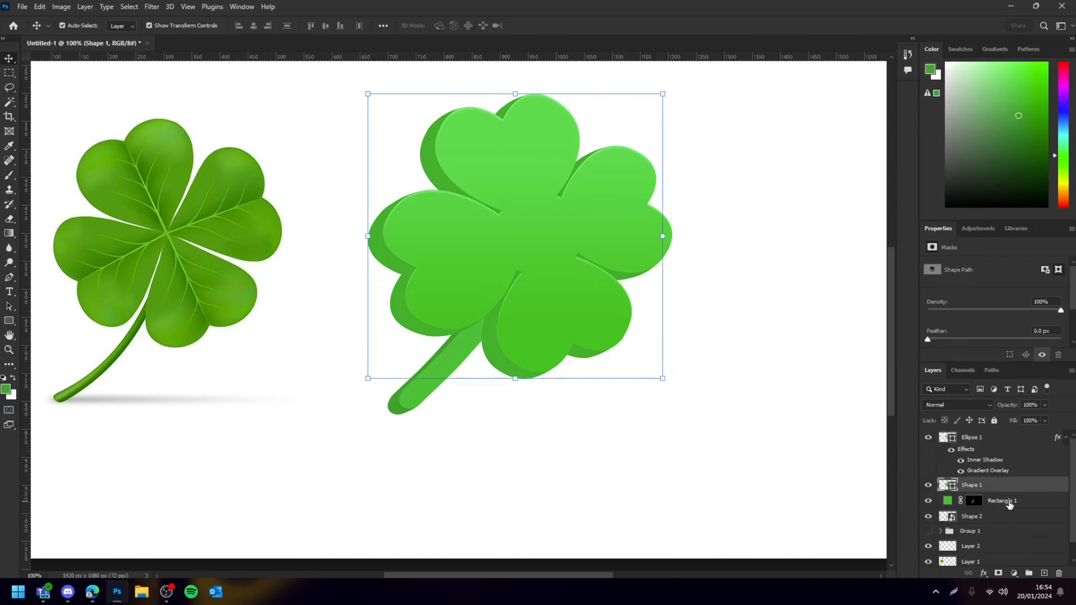
click(416, 393)
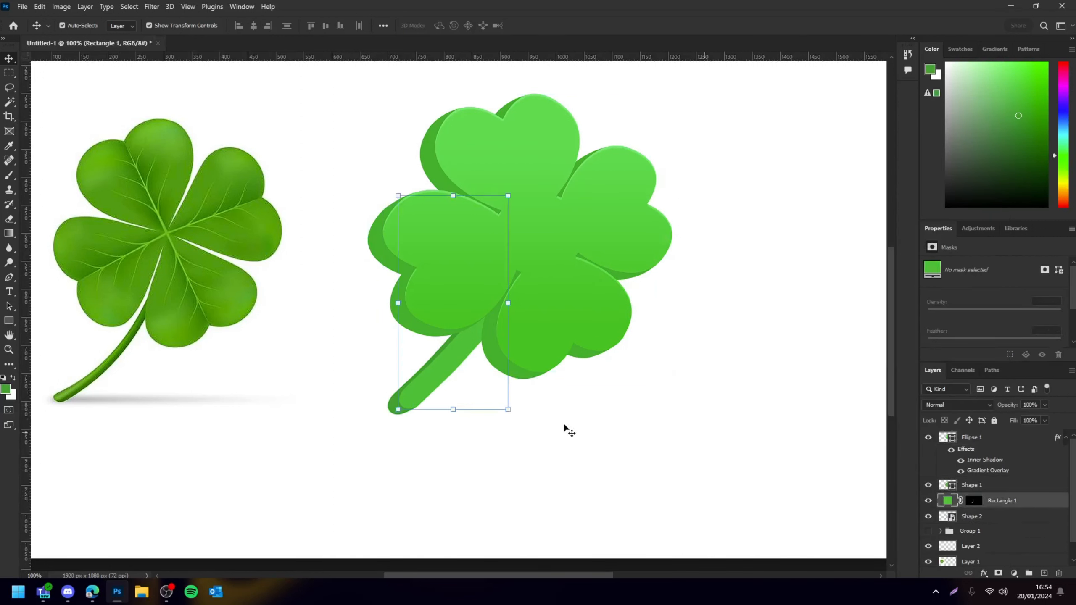
right_click(1045, 508)
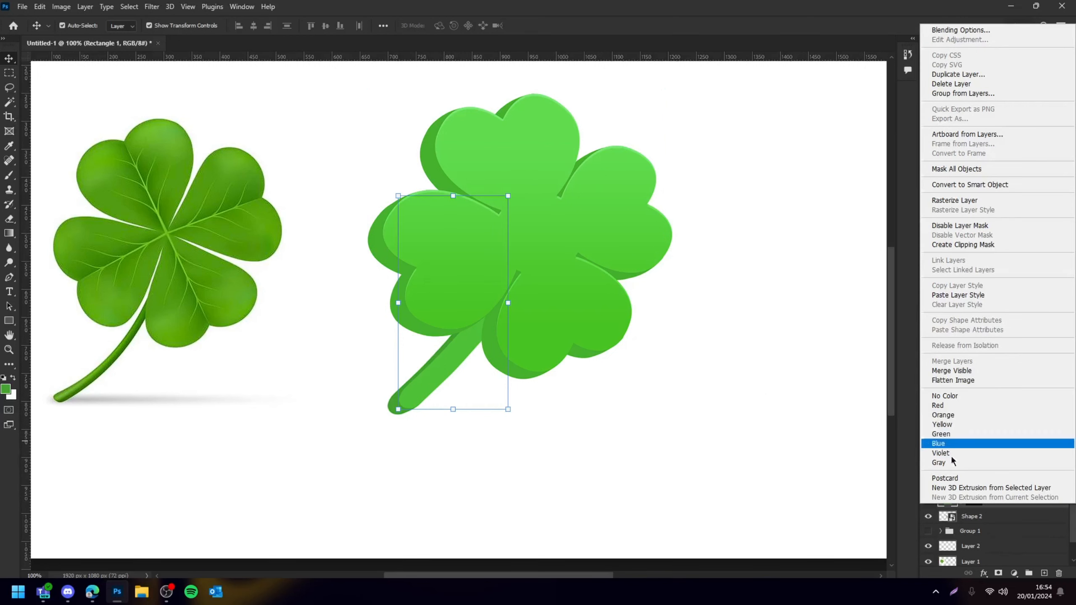
click(957, 304)
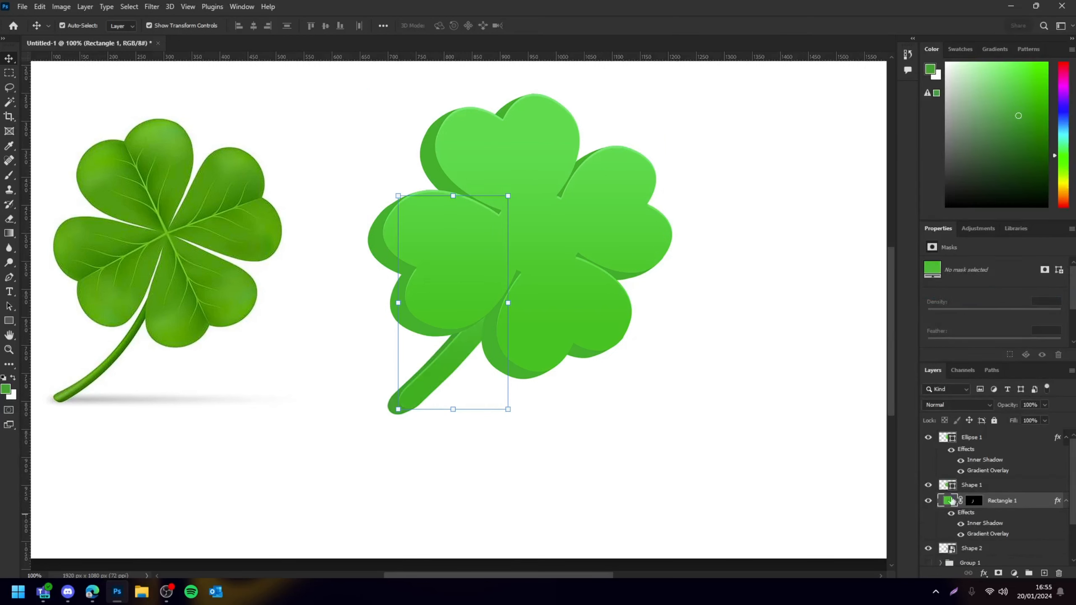
Turn off the Gradient Overlay effect on the stem layer, keeping only its Inner Shadow
double_click(987, 534)
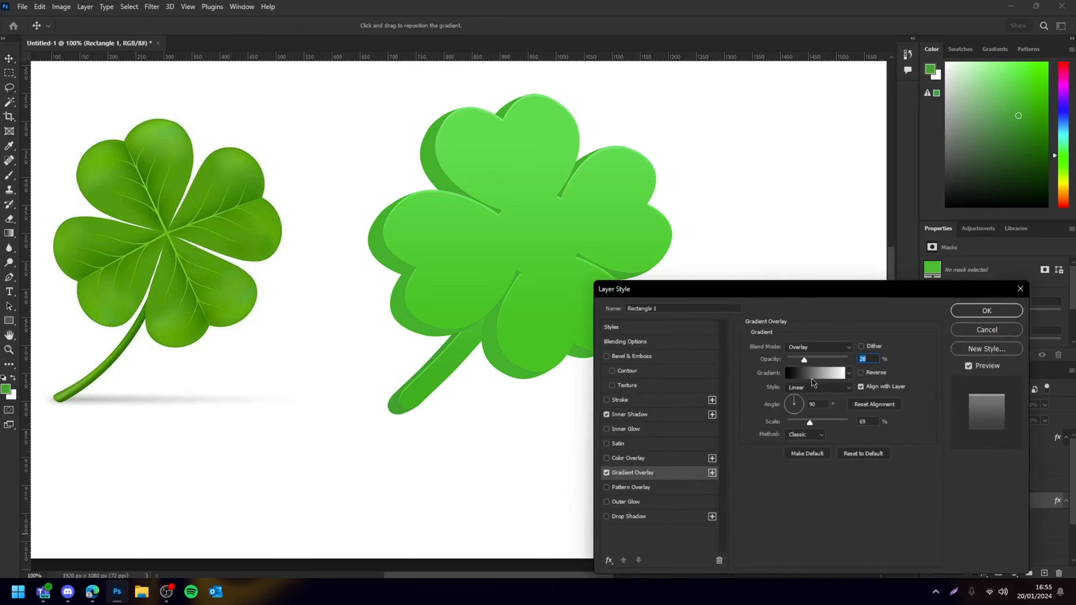
click(861, 372)
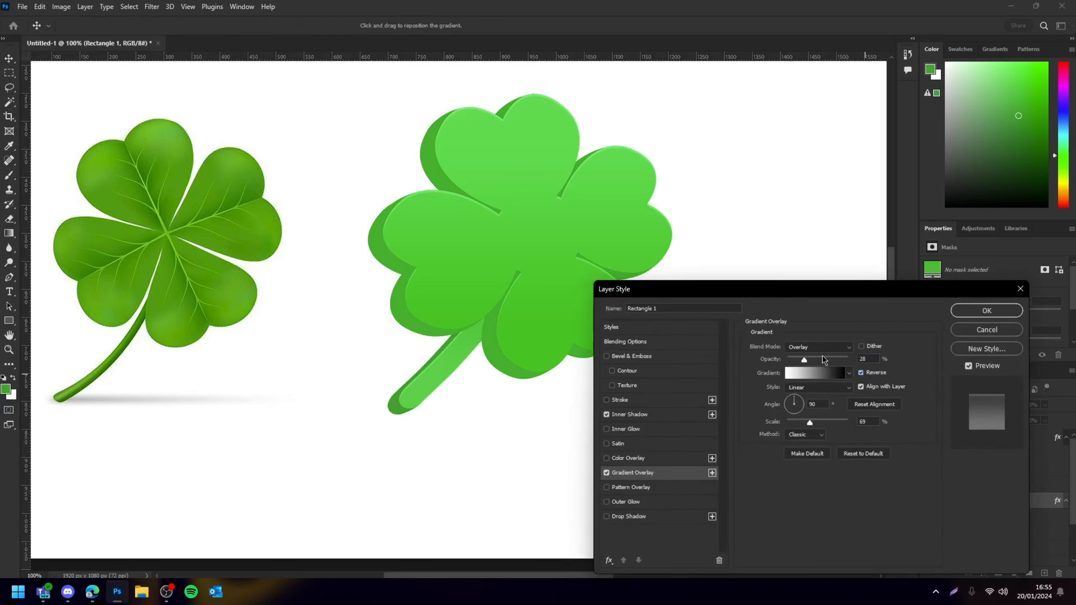
drag(823, 357, 796, 364)
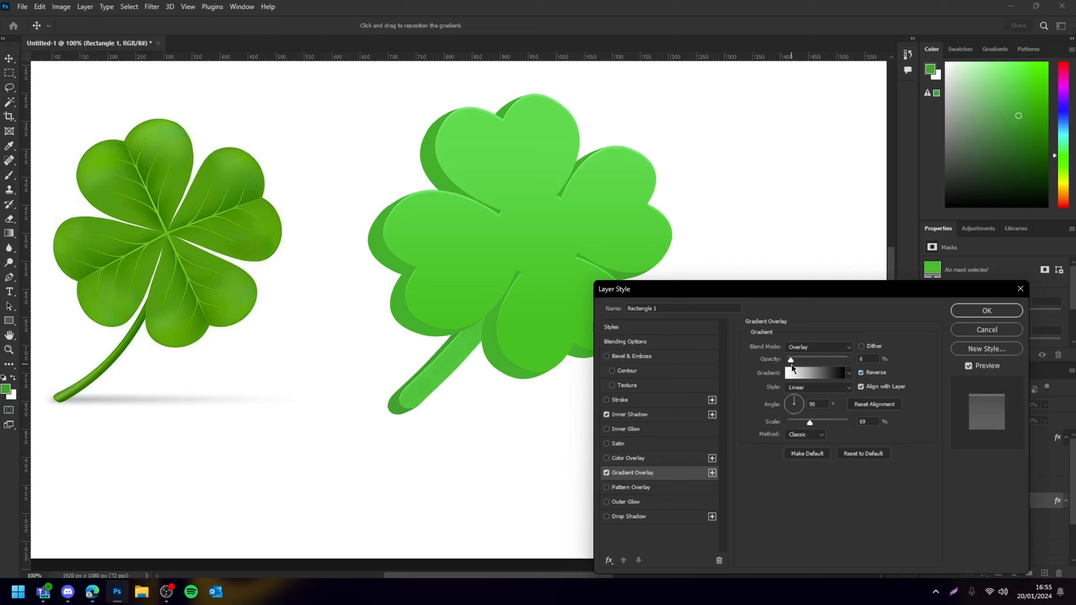
click(606, 473)
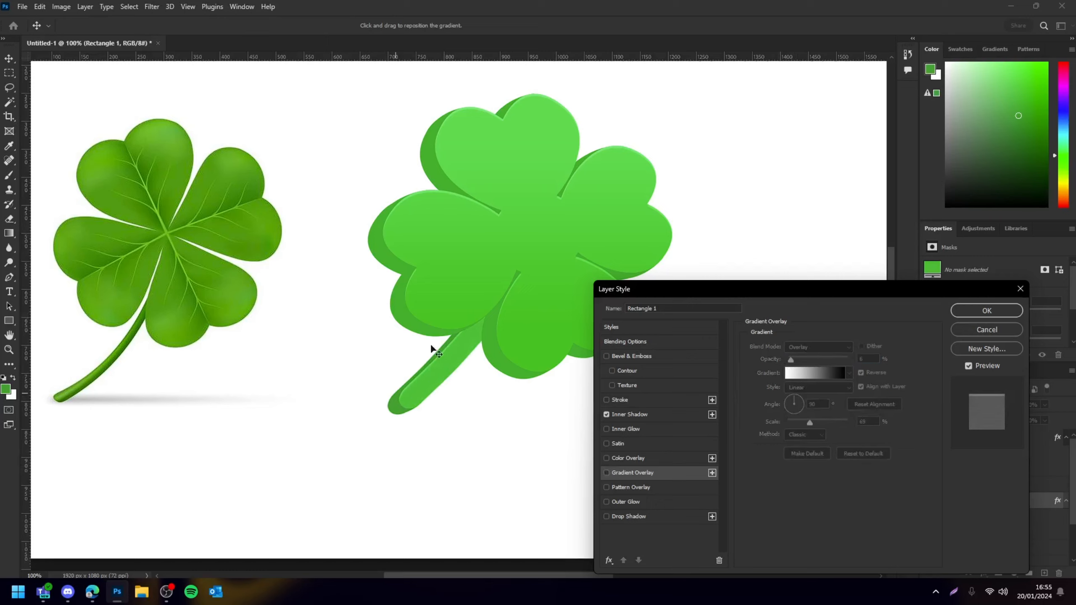
click(981, 312)
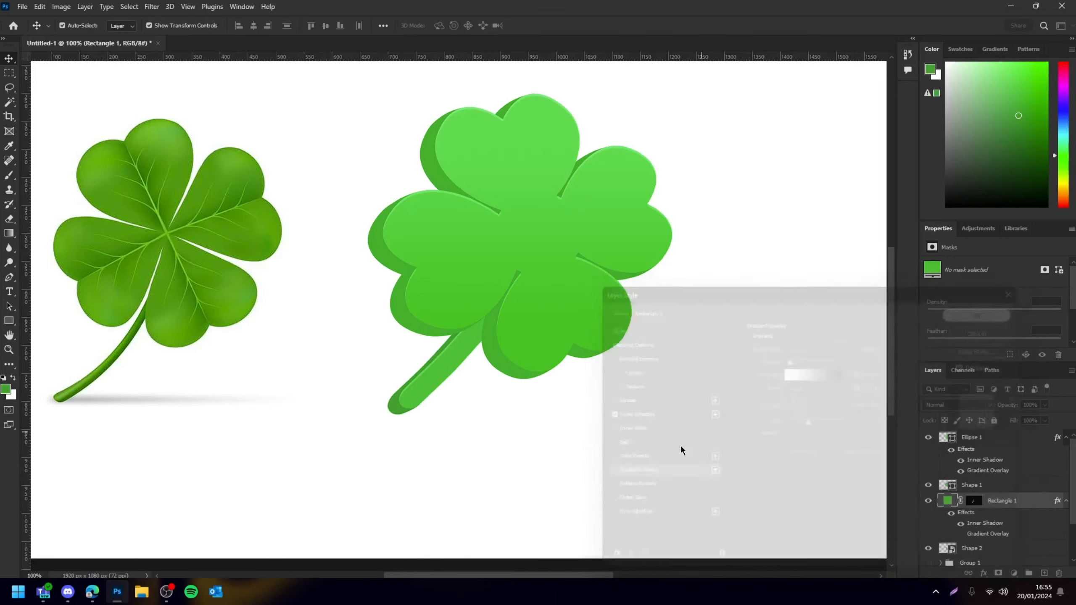
Try to drag the leaf layer Shape 1 and undo the move
scroll(680, 443, up, 3)
scroll(681, 444, left, 5)
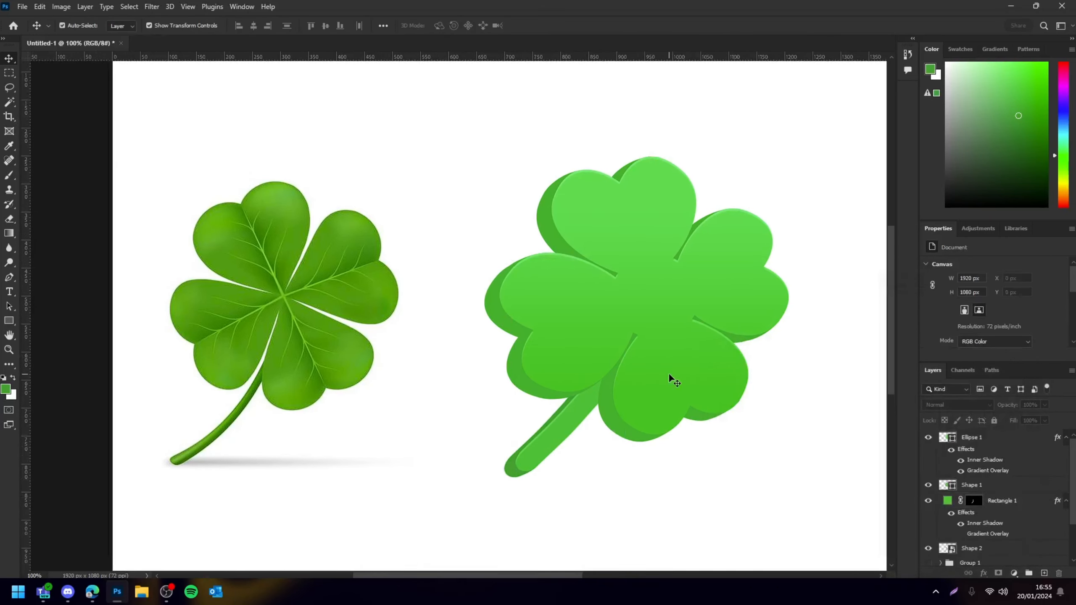
key(ctrl+minus)
key(ctrl+plus)
key(ctrl+plus)
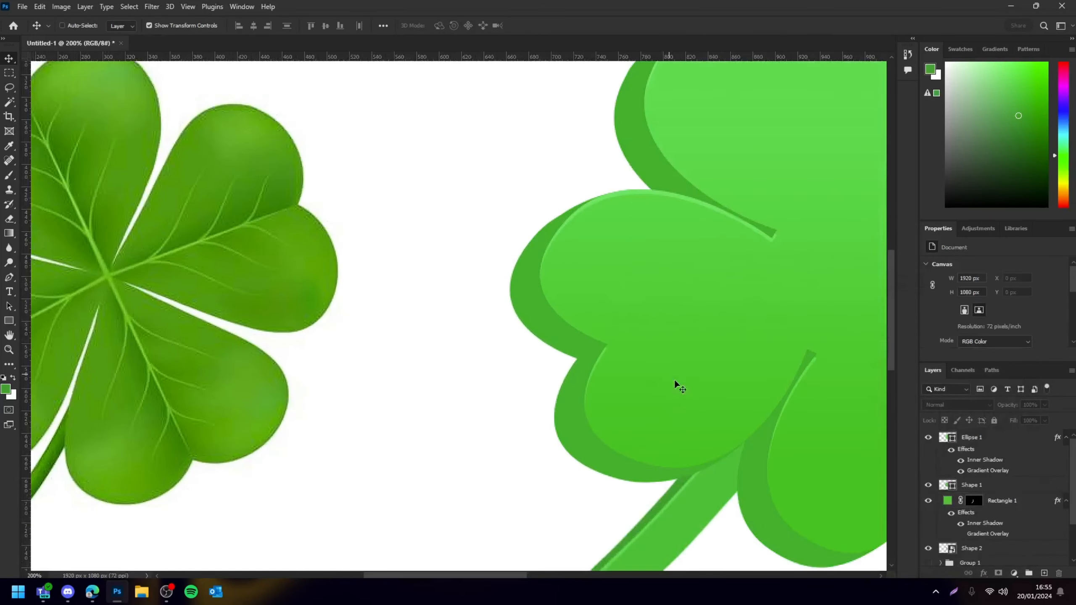
scroll(668, 372, down, 2)
scroll(713, 454, right, 7)
click(569, 422)
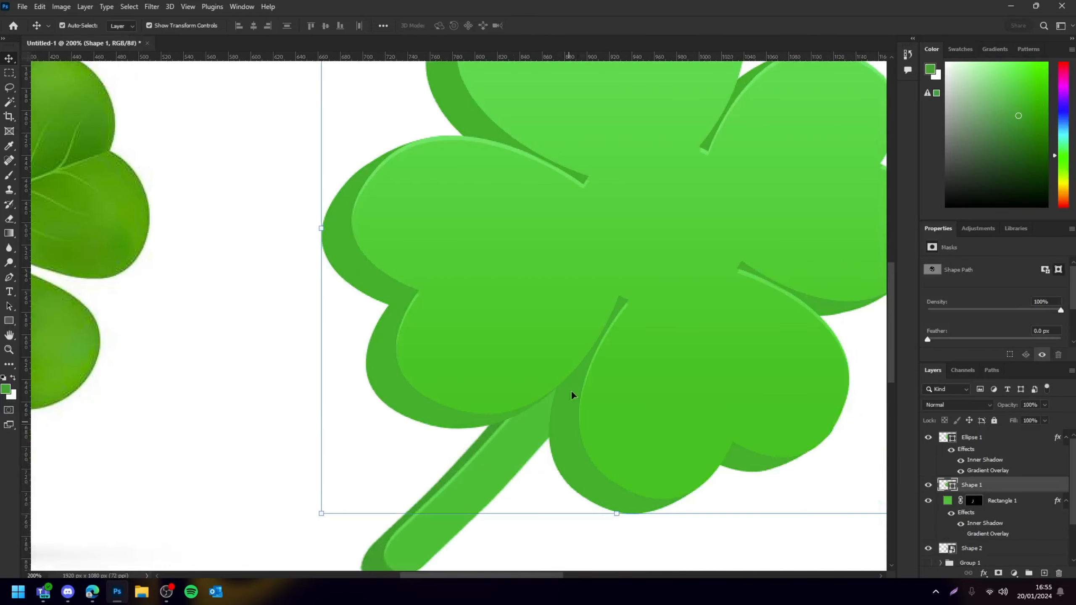
right_click(609, 460)
click(986, 489)
drag(379, 372, 254, 432)
key(ctrl+z)
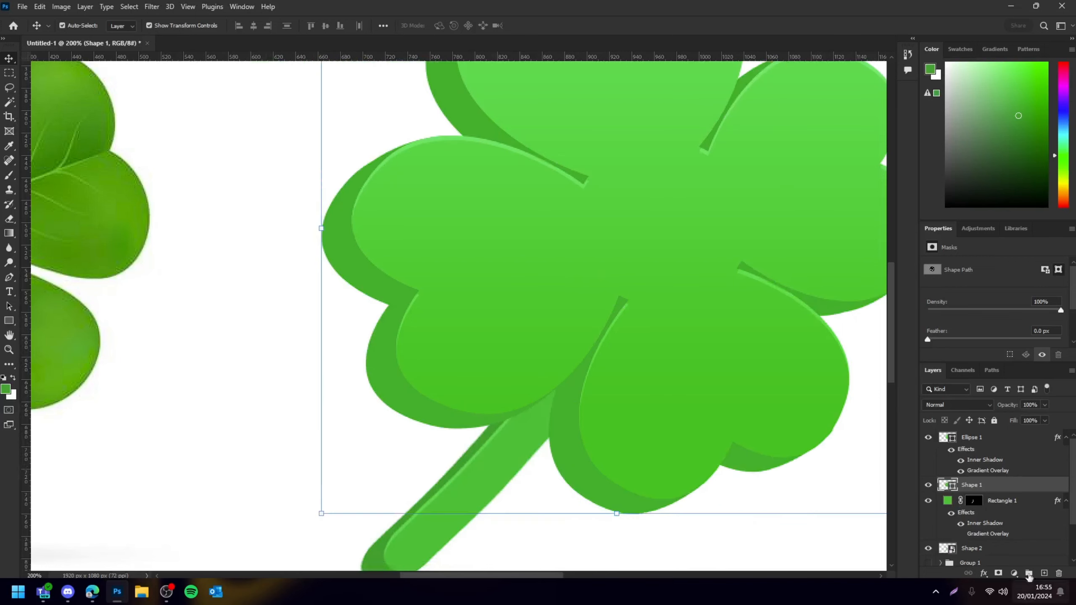
Add a new empty layer above Shape 1 and clip it to Shape 1 as a clipping mask
click(1044, 572)
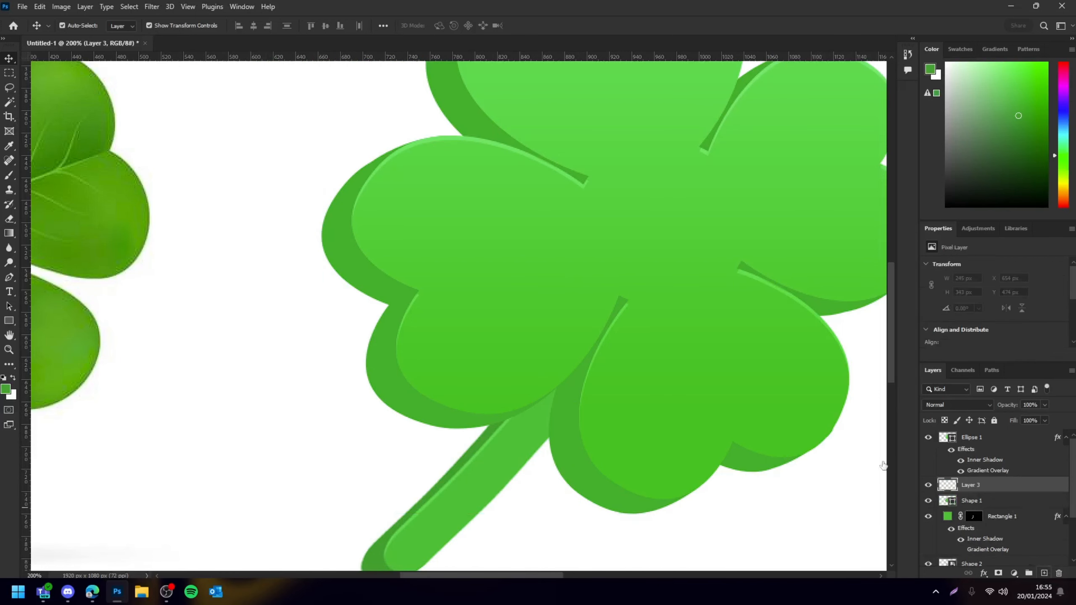
right_click(990, 486)
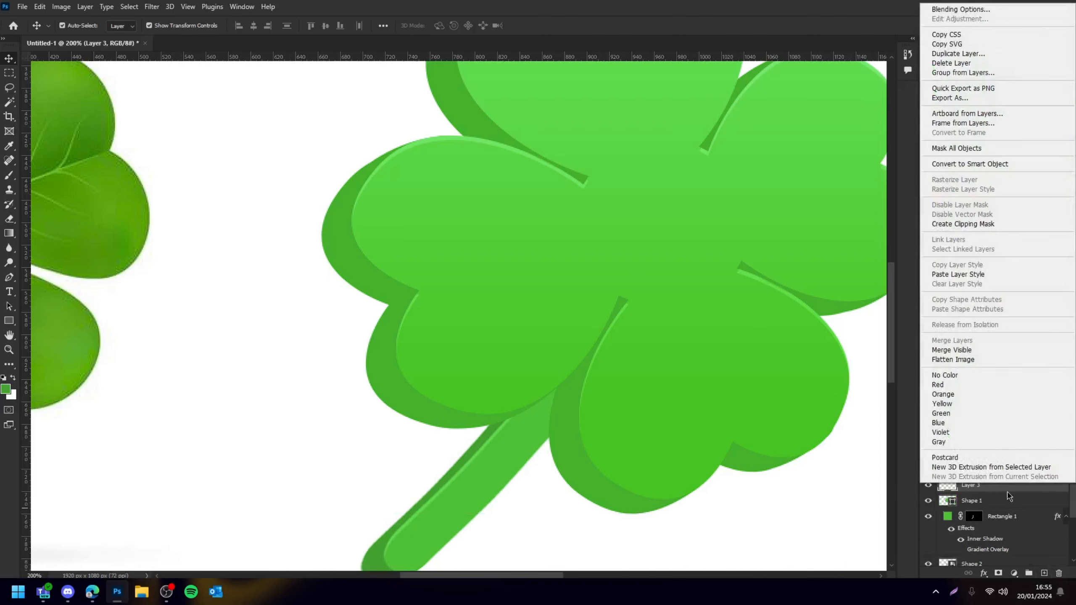
click(954, 224)
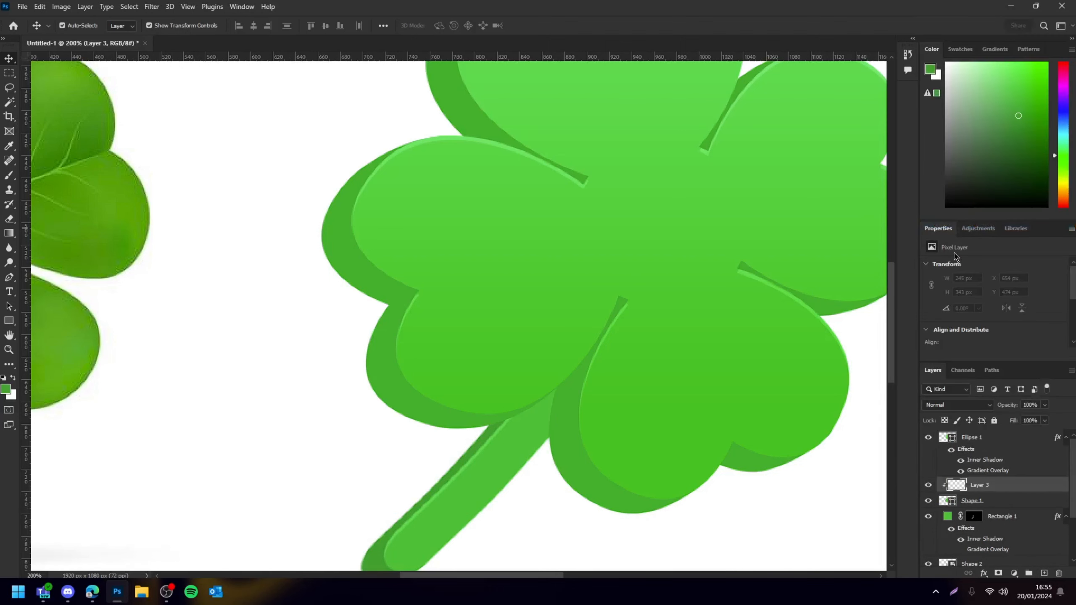
Using a soft round brush at 50% opacity in dark green 123515, paint shading along the leaves' offset edges on Layer 3
click(9, 177)
click(79, 28)
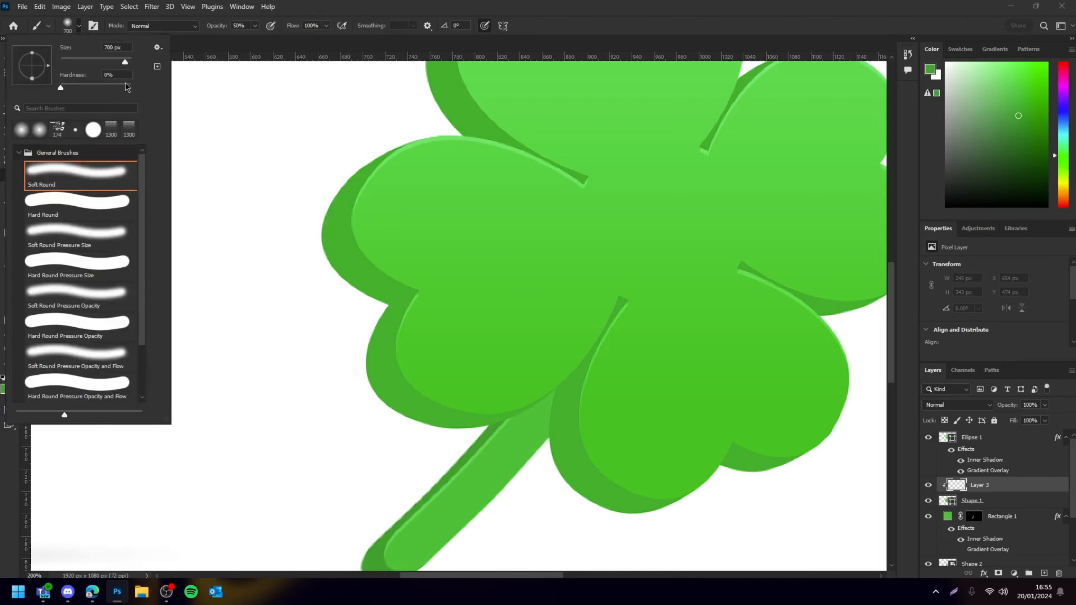
click(79, 26)
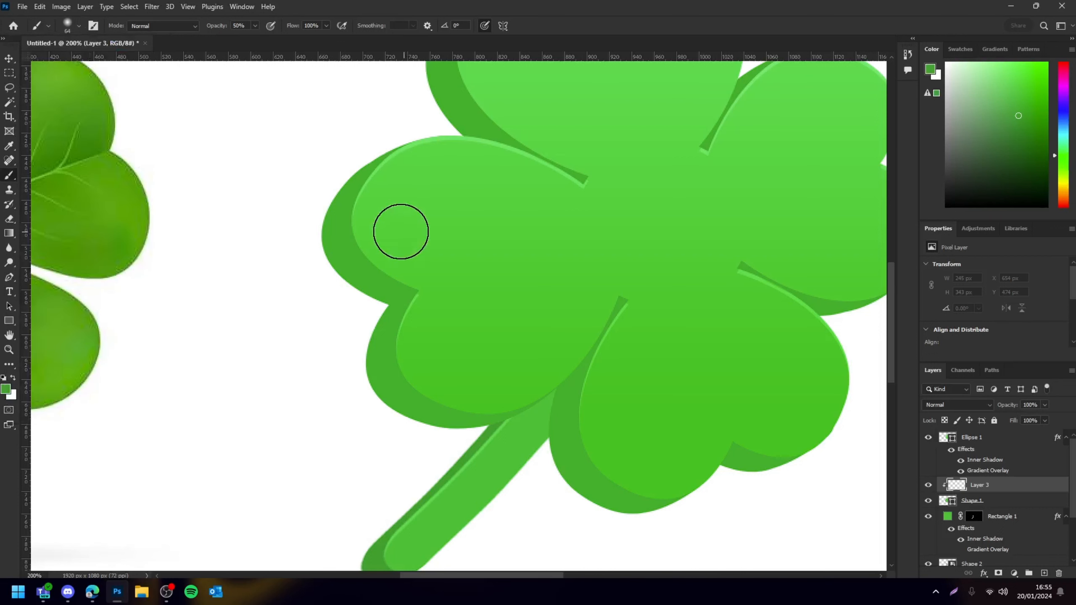
click(5, 389)
mouse_move(773, 298)
mouse_down()
mouse_move(795, 295)
mouse_move(795, 305)
mouse_move(793, 293)
mouse_up()
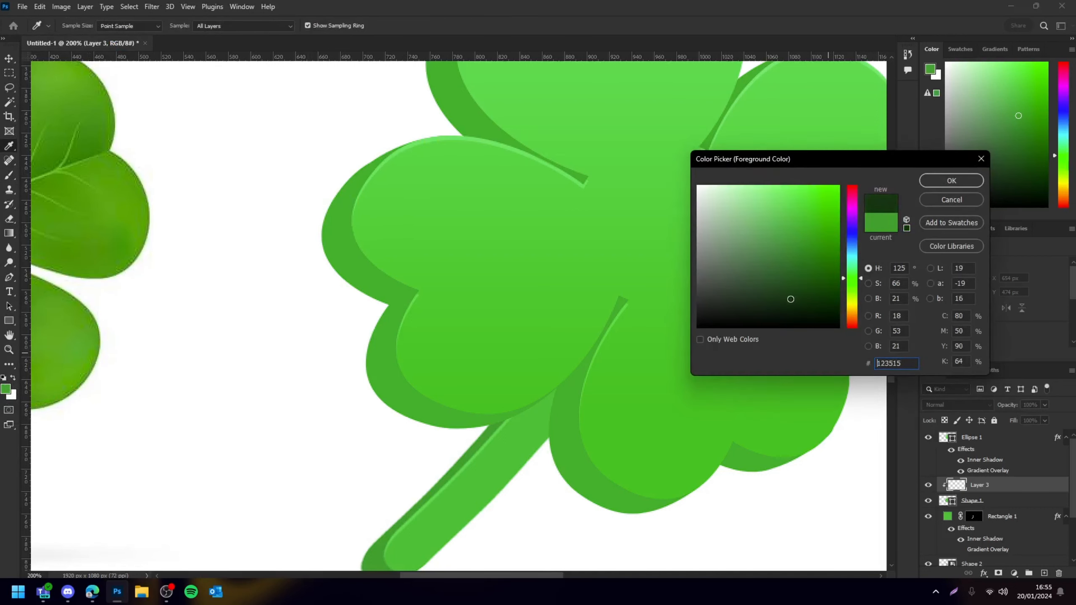
click(951, 181)
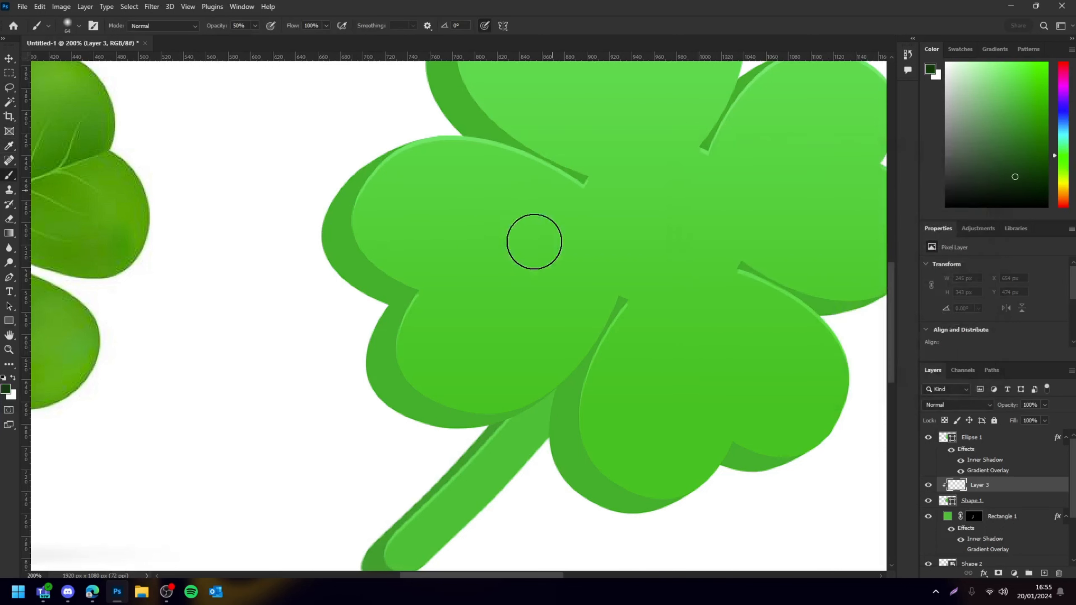
mouse_move(409, 158)
mouse_down()
mouse_move(372, 181)
mouse_move(359, 218)
mouse_move(370, 248)
mouse_move(439, 278)
mouse_move(373, 258)
mouse_move(355, 207)
mouse_move(415, 173)
mouse_move(385, 175)
mouse_up()
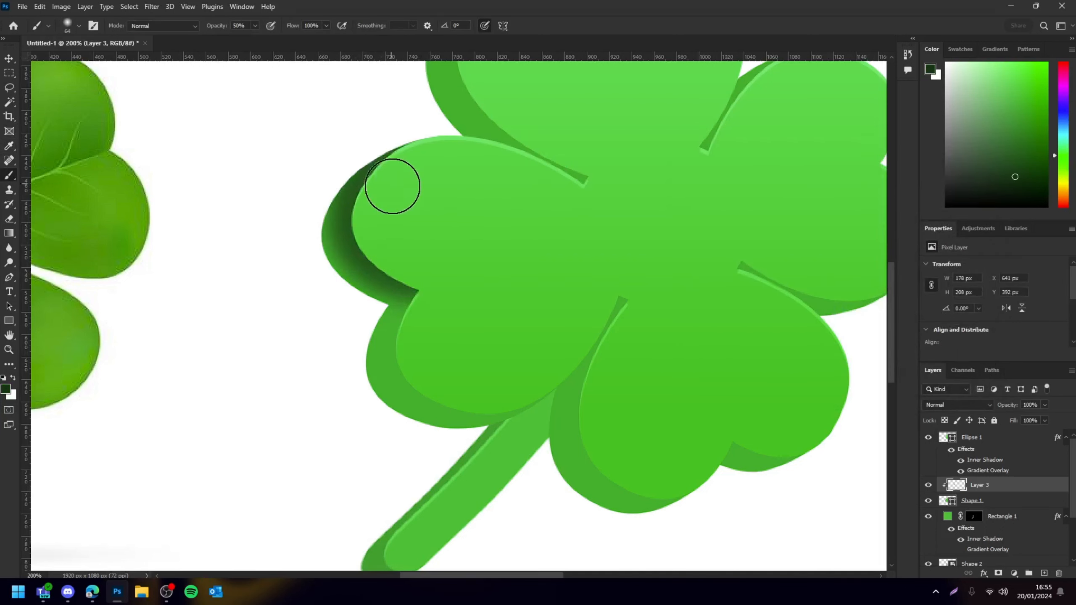
mouse_move(435, 301)
mouse_down()
mouse_move(407, 352)
mouse_move(412, 380)
mouse_move(445, 393)
mouse_move(538, 377)
mouse_move(458, 390)
mouse_move(422, 365)
mouse_move(421, 296)
mouse_move(408, 335)
mouse_move(412, 373)
mouse_move(435, 389)
mouse_move(496, 387)
mouse_move(520, 367)
mouse_move(422, 373)
mouse_move(397, 351)
mouse_move(429, 295)
mouse_move(373, 413)
mouse_up()
scroll(521, 363, right, 2)
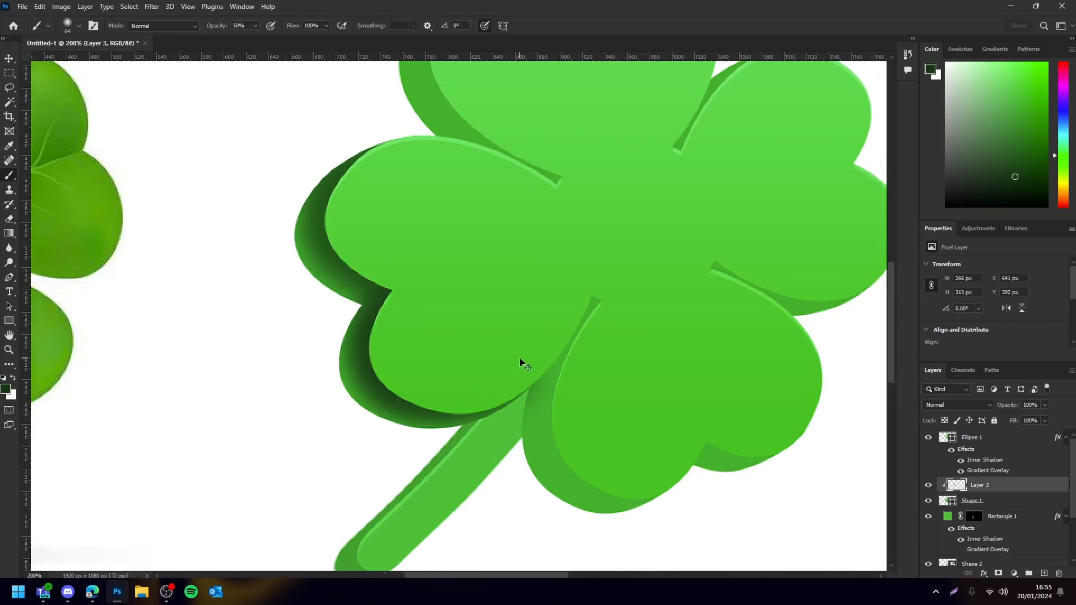
scroll(545, 326, down, 2)
mouse_move(574, 258)
mouse_down()
mouse_move(528, 376)
mouse_move(546, 420)
mouse_move(619, 428)
mouse_move(587, 433)
mouse_move(555, 418)
mouse_move(530, 365)
mouse_move(548, 291)
mouse_move(519, 379)
mouse_move(532, 405)
mouse_move(571, 432)
mouse_move(612, 440)
mouse_up()
mouse_move(543, 422)
mouse_down()
mouse_move(584, 448)
mouse_move(638, 433)
mouse_move(615, 445)
mouse_move(753, 387)
mouse_move(660, 356)
mouse_move(644, 378)
mouse_move(733, 389)
mouse_move(677, 379)
mouse_up()
scroll(678, 275, up, 1)
drag(687, 231, 808, 253)
scroll(551, 190, up, 4)
mouse_move(431, 151)
mouse_down()
mouse_move(406, 211)
mouse_move(419, 134)
mouse_up()
drag(539, 149, 546, 107)
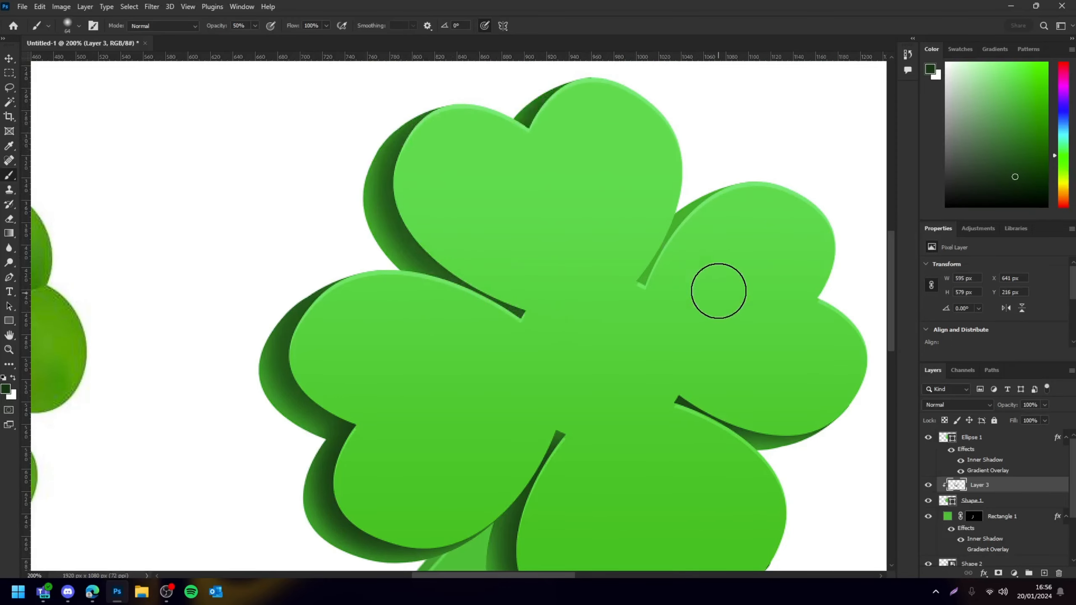
drag(662, 271, 727, 223)
Paint more dark shading along the lower-left leaf's offset edge on Layer 3
scroll(728, 223, down, 3)
key(ctrl+minus)
key(ctrl+equal)
key(ctrl+equal)
scroll(556, 376, down, 3)
drag(557, 377, 628, 357)
drag(272, 323, 274, 330)
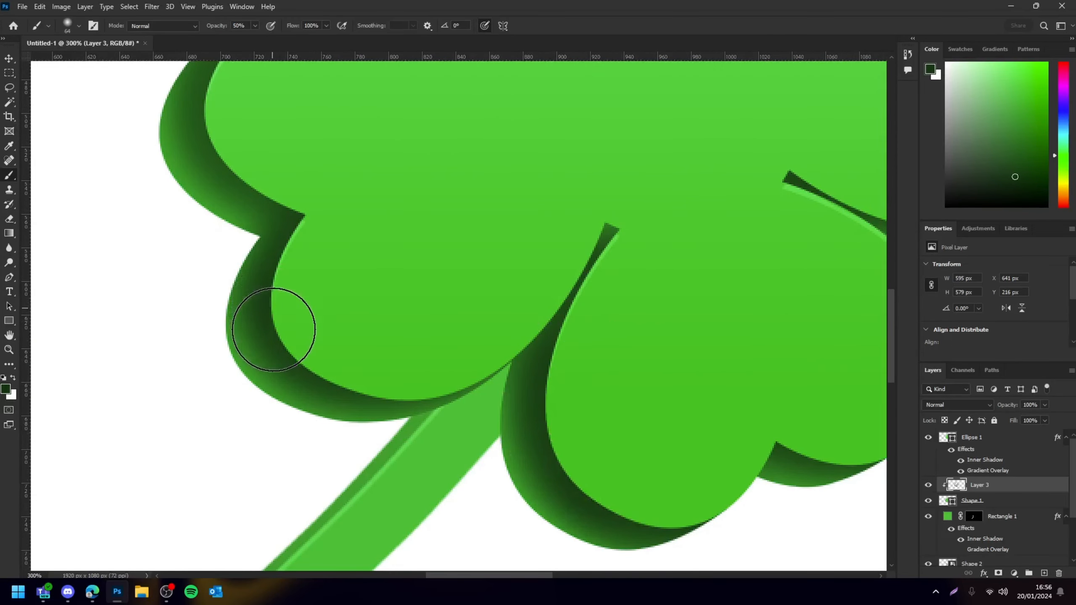
key(ctrl+minus)
key(ctrl+minus)
key(ctrl+minus)
key(ctrl+equal)
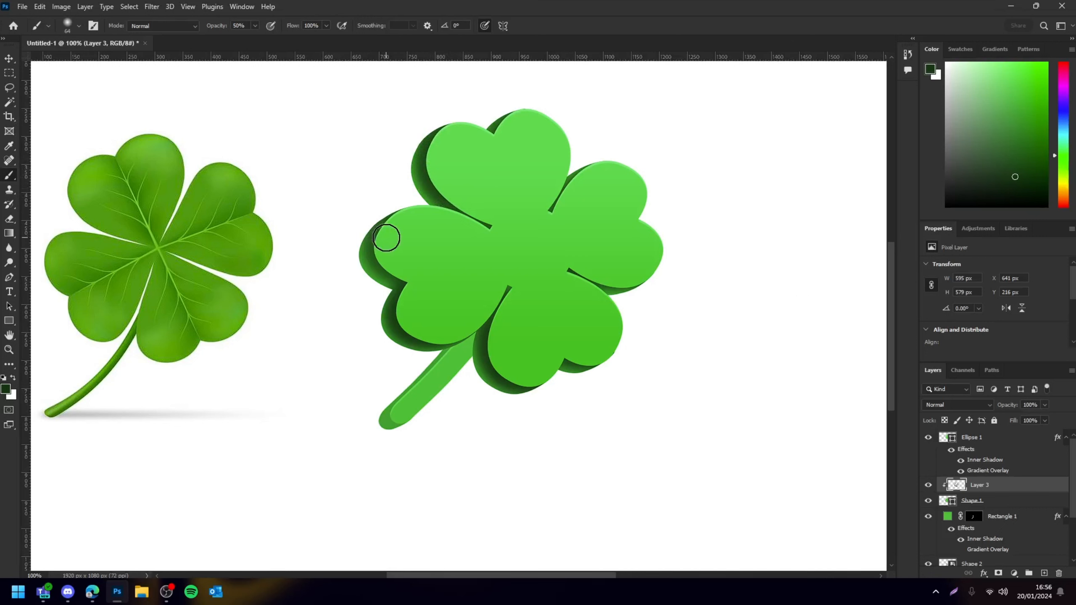
Set Layer 3's blend mode to Overlay at 90% opacity
right_click(367, 355)
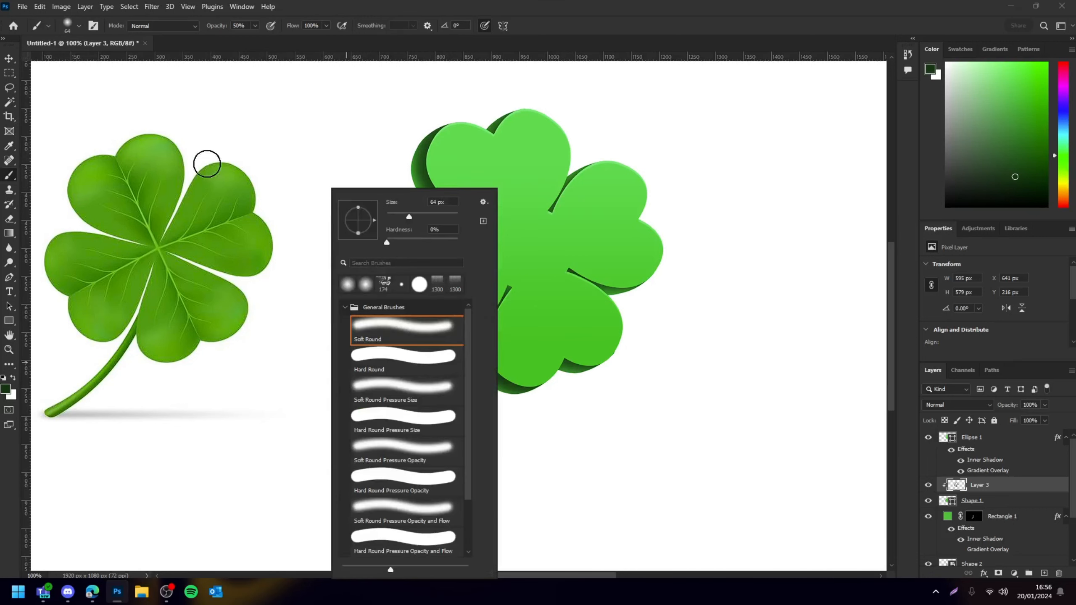
key(Escape)
key(v)
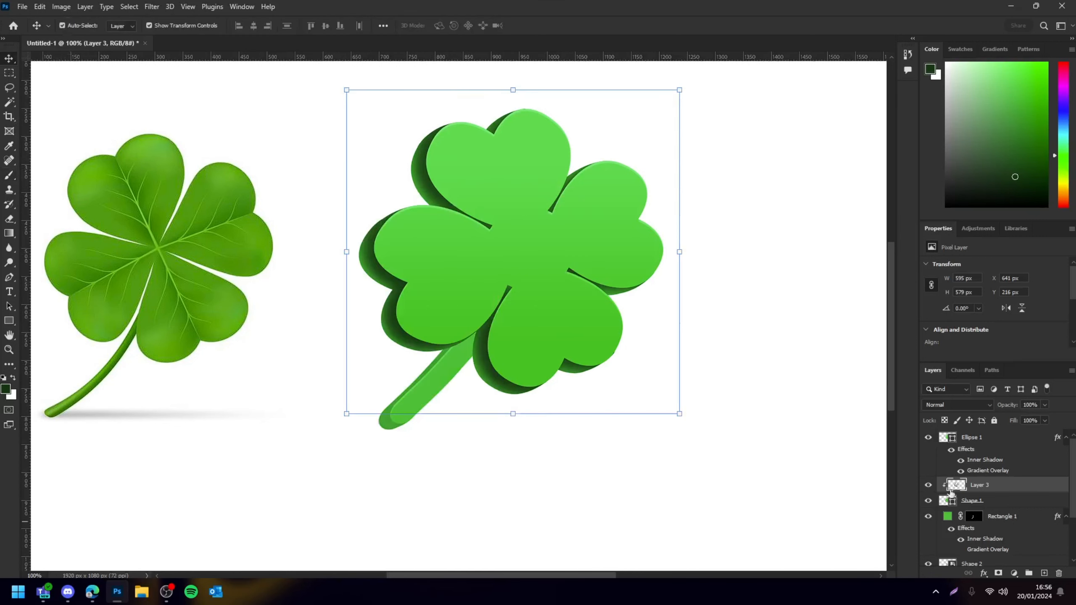
click(953, 405)
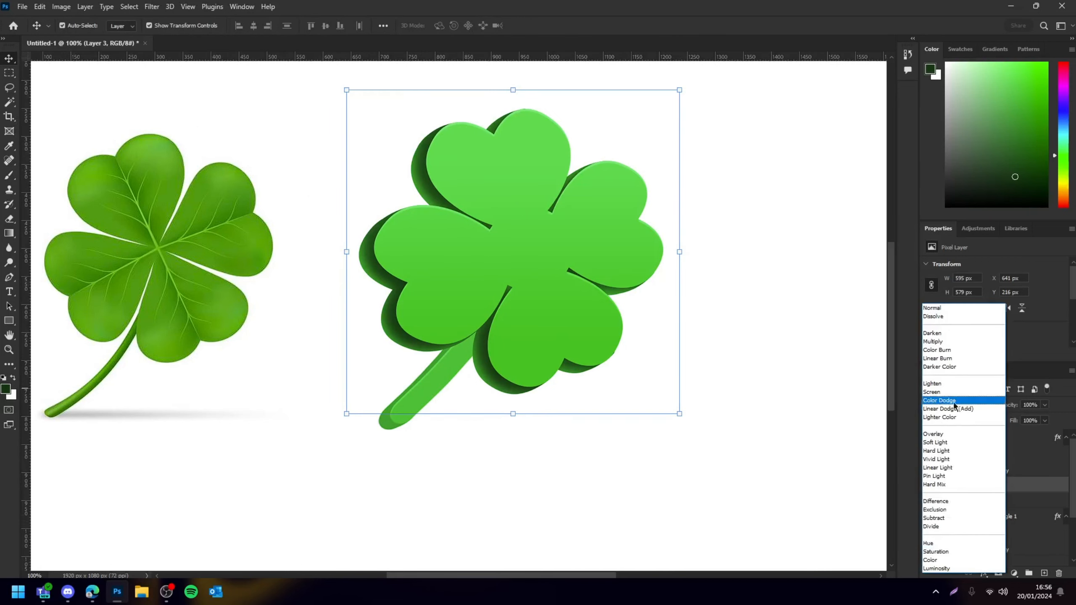
key(Escape)
click(687, 470)
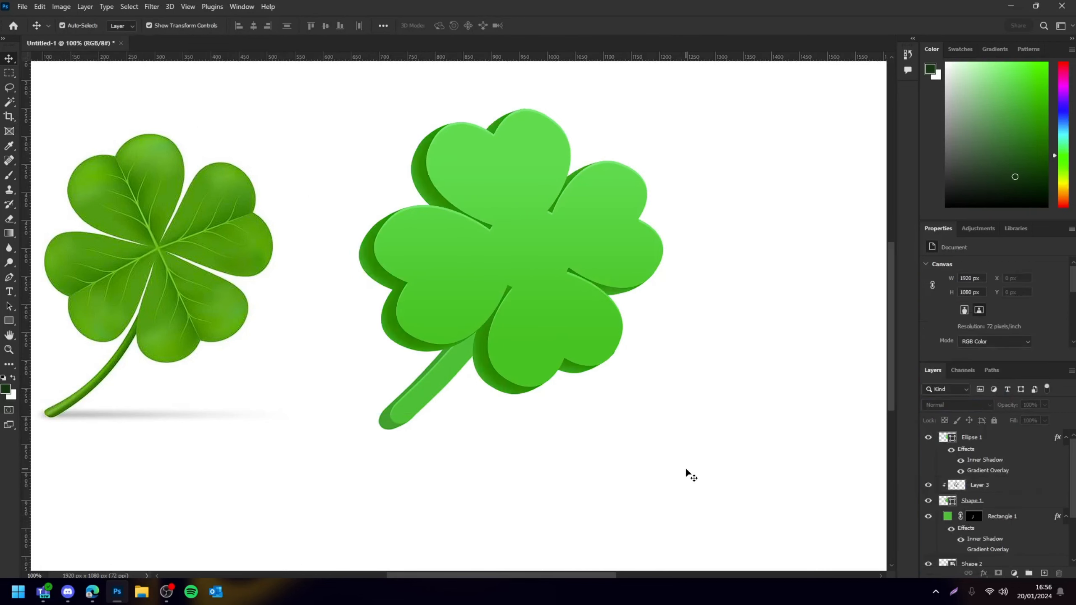
scroll(687, 470, down, 2)
scroll(686, 470, up, 3)
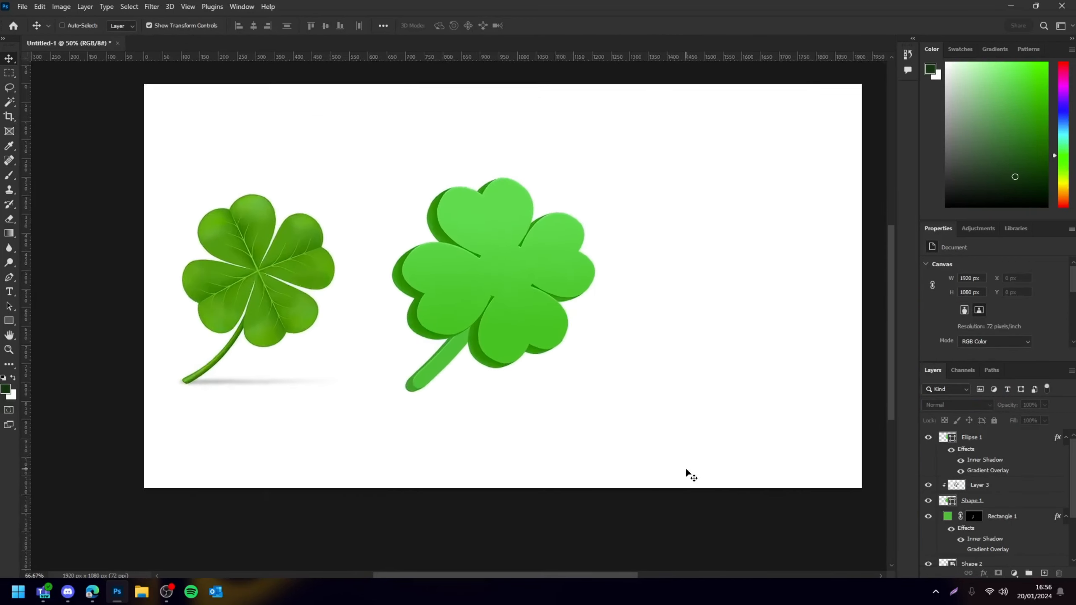
click(992, 490)
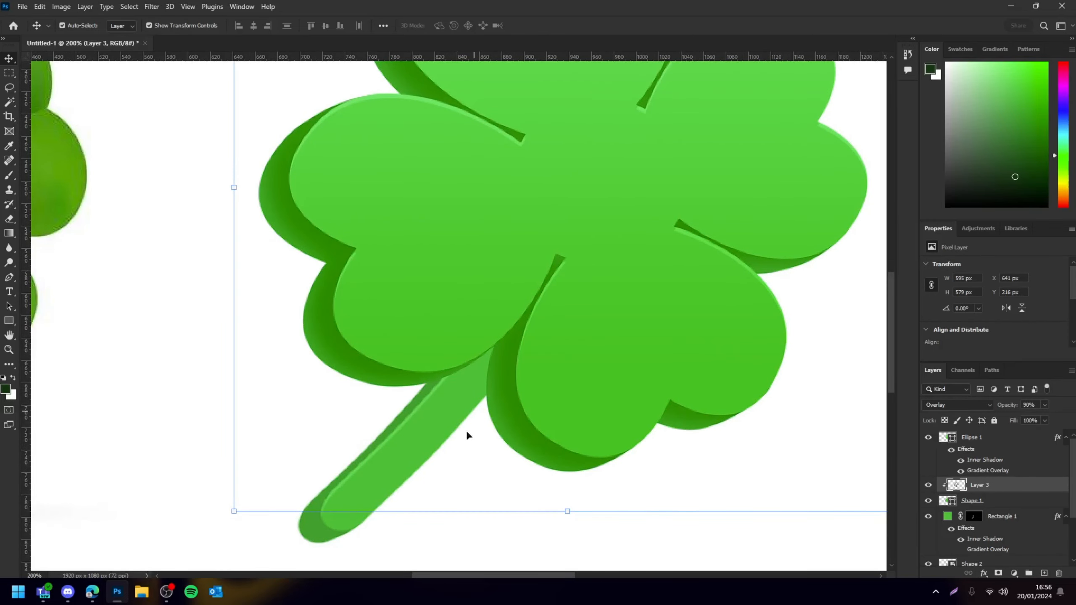
Add a new empty layer above the stem offset Shape 2 and clip it to Shape 2 as a clipping mask
scroll(780, 471, down, 2)
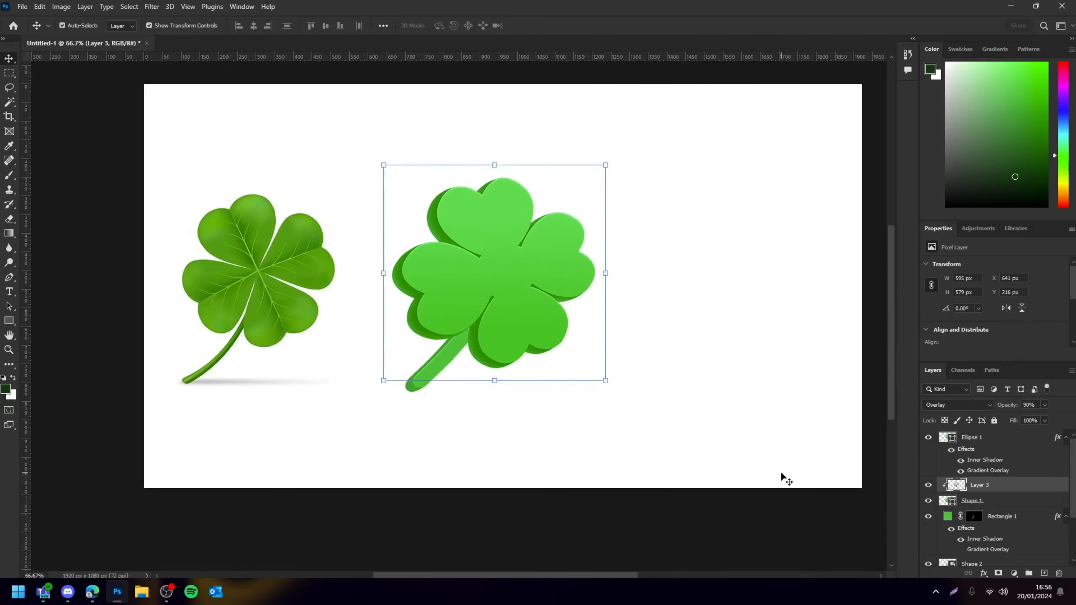
click(797, 543)
key(ctrl+plus)
key(ctrl+plus)
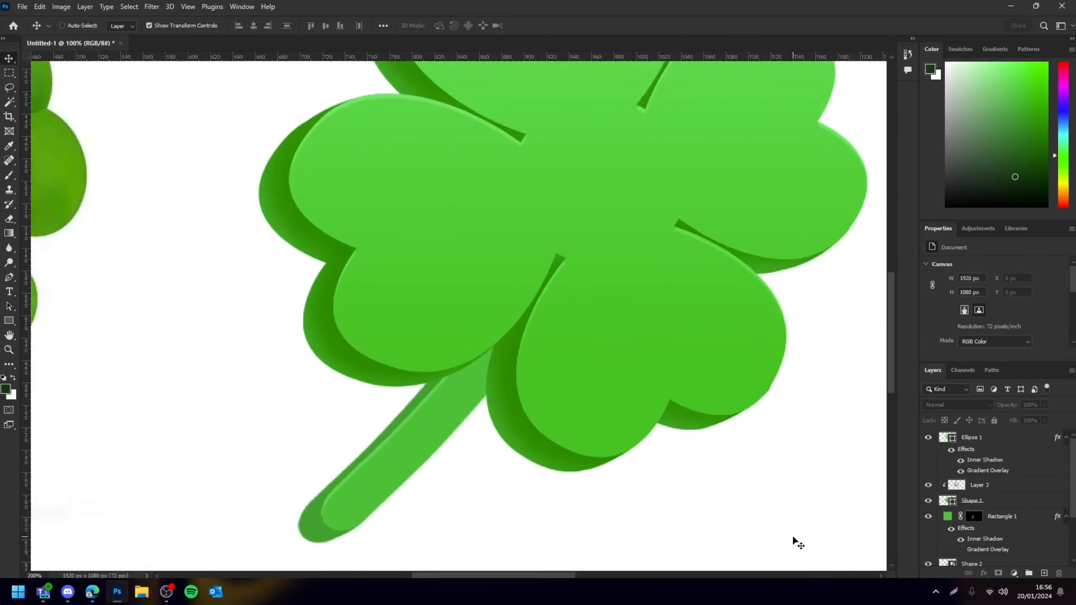
key(ctrl+plus)
scroll(793, 538, right, 4)
scroll(551, 436, left, 4)
scroll(428, 342, down, 3)
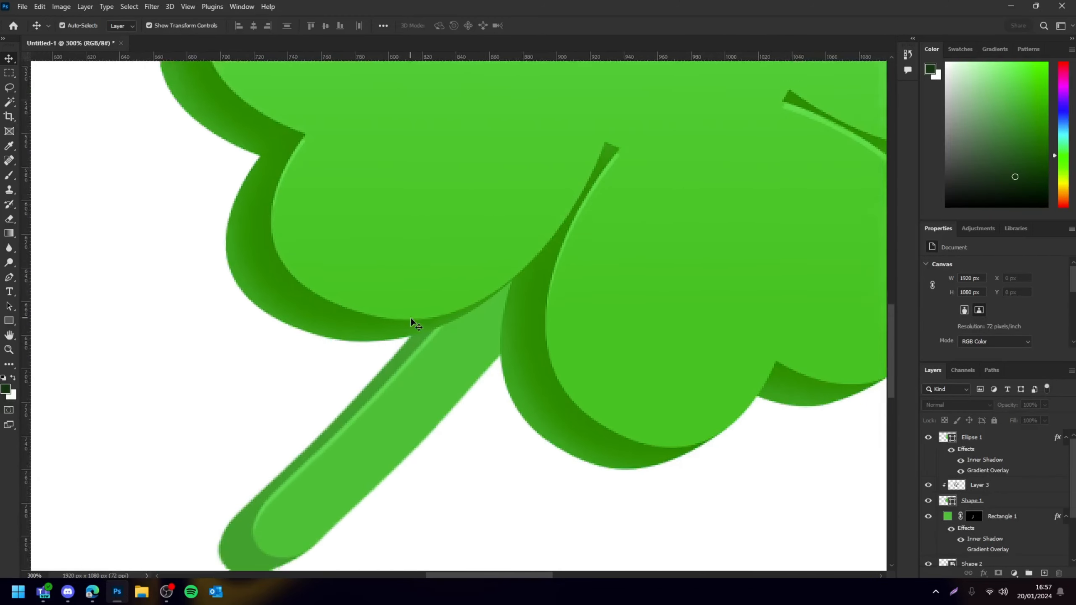
scroll(411, 317, down, 1)
scroll(425, 325, left, 2)
scroll(449, 365, down, 3)
scroll(347, 477, left, 5)
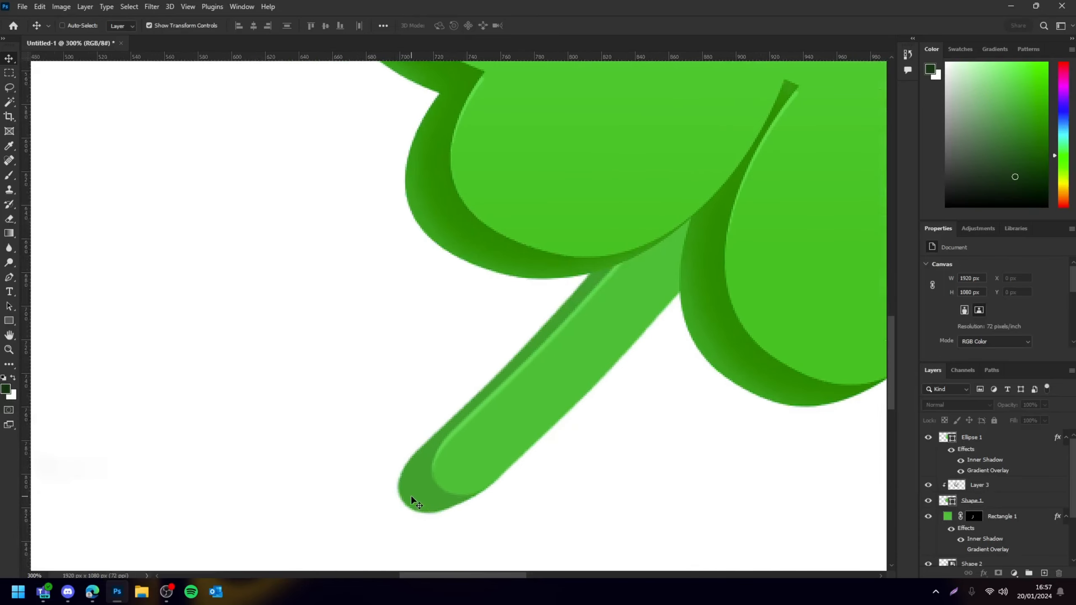
click(415, 477)
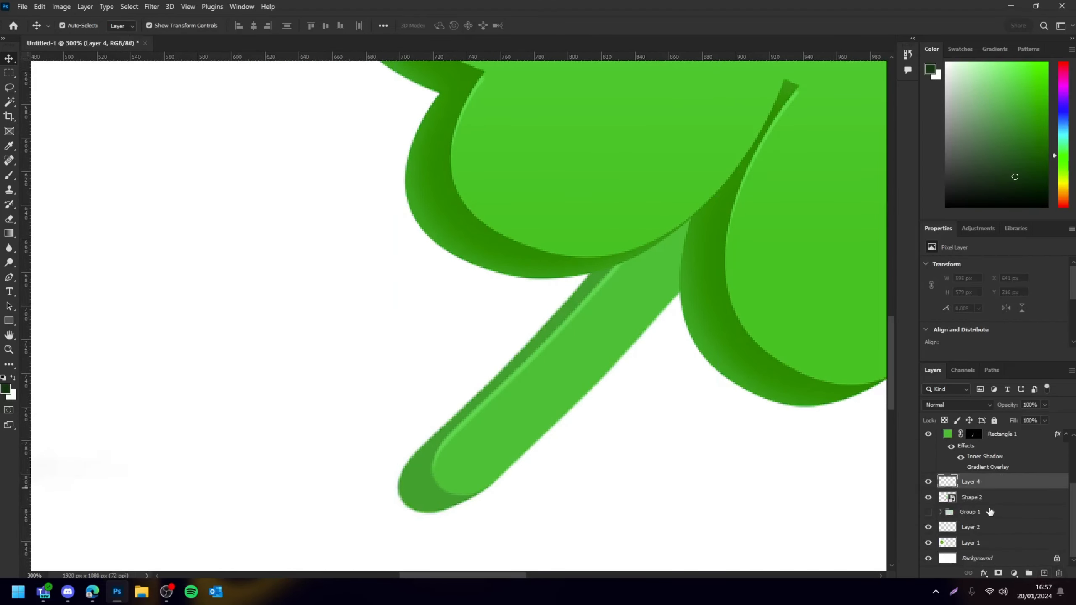
right_click(1005, 490)
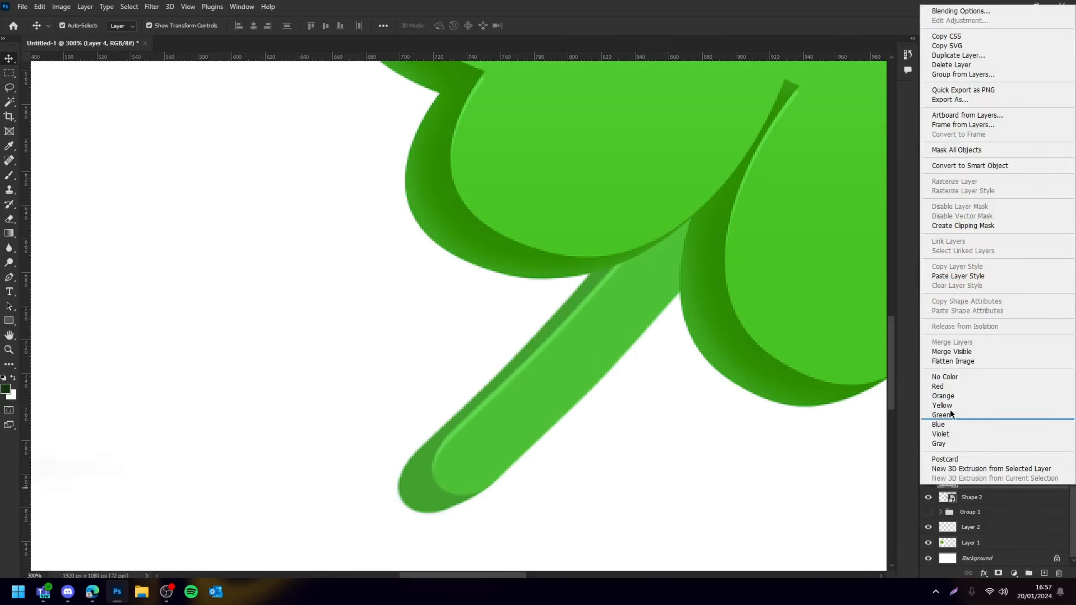
click(970, 226)
Paint a dark shadow along the stem offset's edge on Layer 4 and set the layer to Overlay at 60% opacity
click(9, 175)
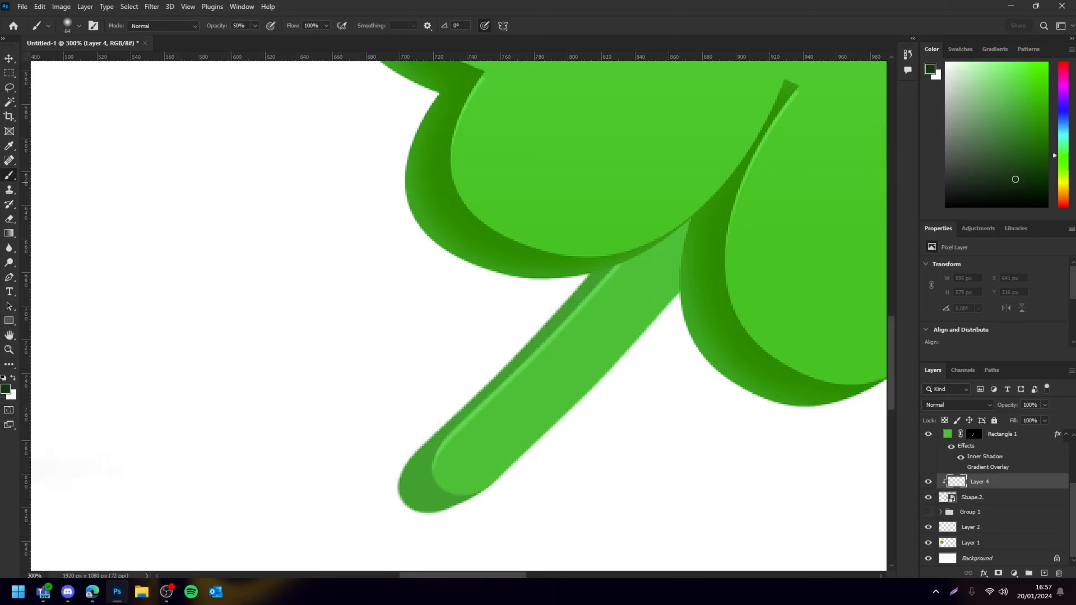
key(bracketleft)
key(bracketleft)
key(bracketleft)
key(bracketright)
key(bracketright)
mouse_move(618, 281)
mouse_down()
mouse_move(419, 474)
mouse_move(428, 480)
mouse_move(565, 334)
mouse_move(446, 455)
mouse_up()
key(e)
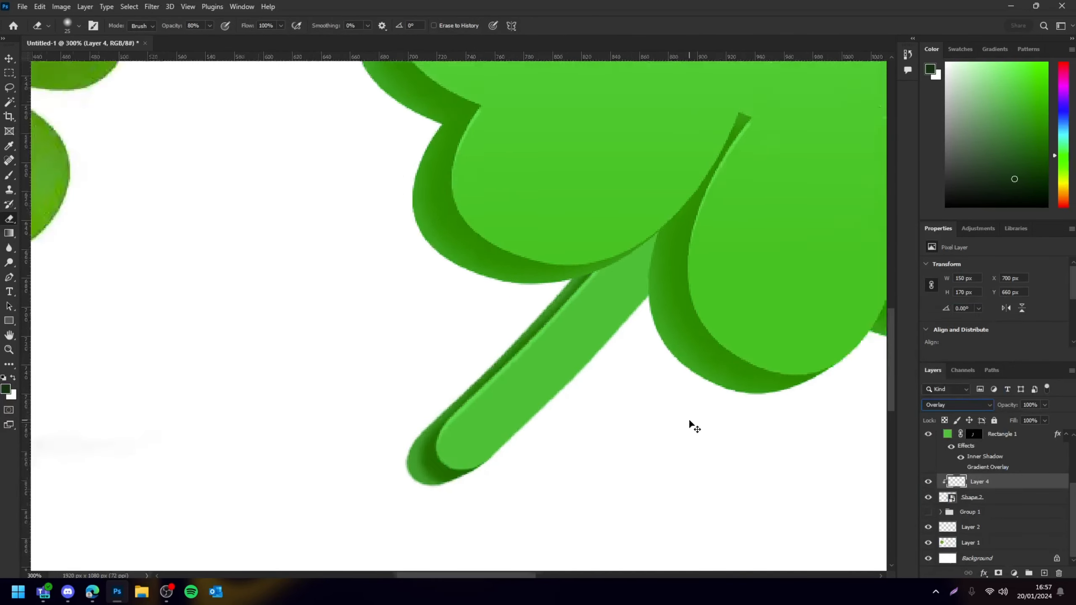
key(ctrl+0)
key(b)
scroll(456, 353, up, 5)
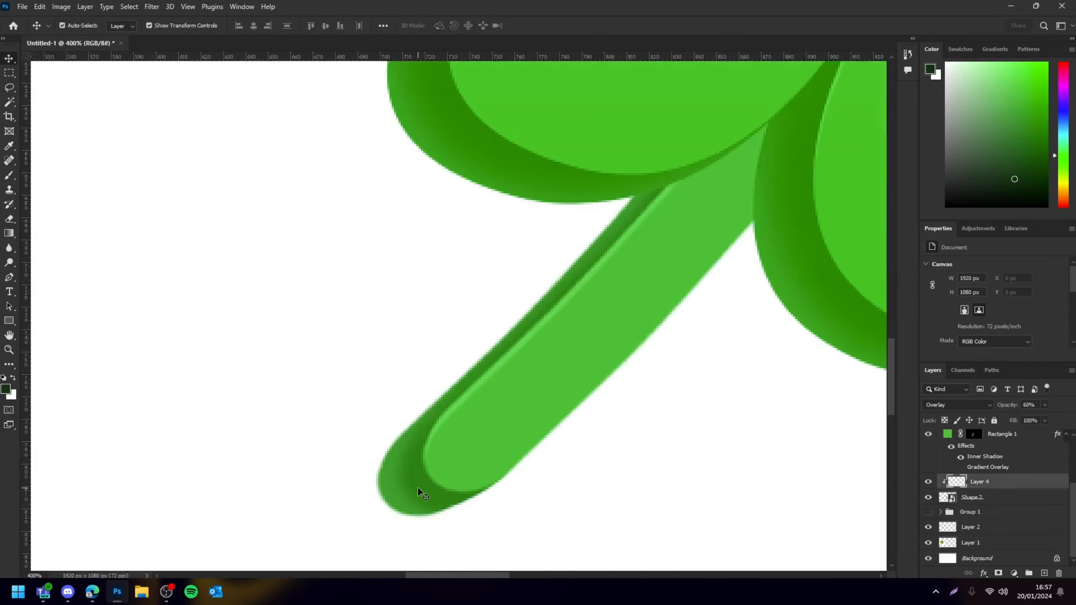
click(439, 472)
Recolor the stem layer Rectangle 1's fill with a green sampled from the clover
key(v)
click(230, 139)
key(ctrl+minus)
key(ctrl+minus)
key(ctrl+minus)
key(ctrl+minus)
key(ctrl+minus)
key(ctrl+plus)
key(ctrl+plus)
scroll(424, 418, up, 9)
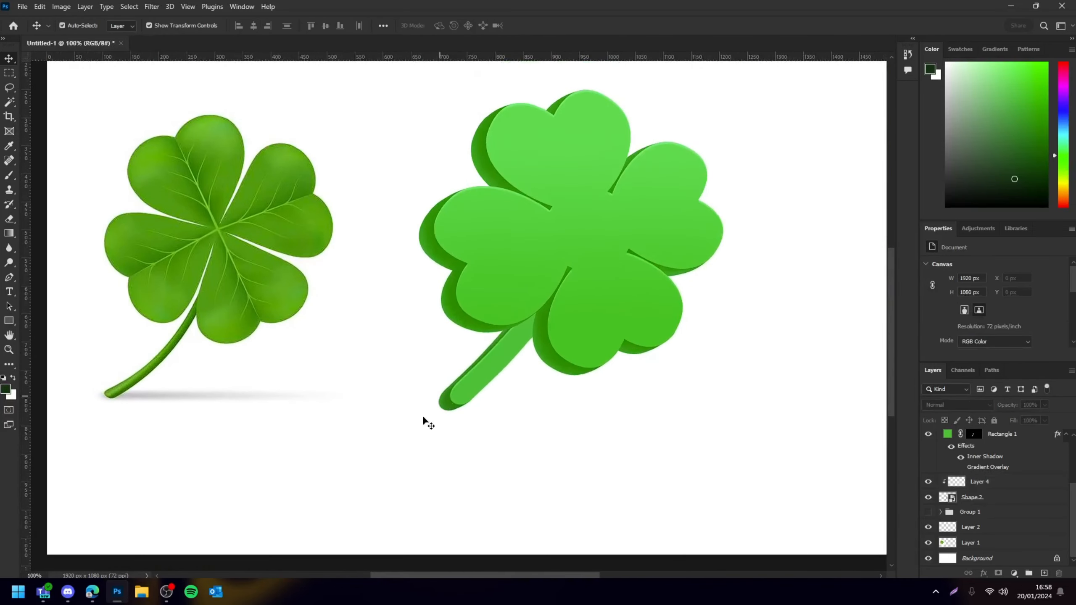
click(477, 425)
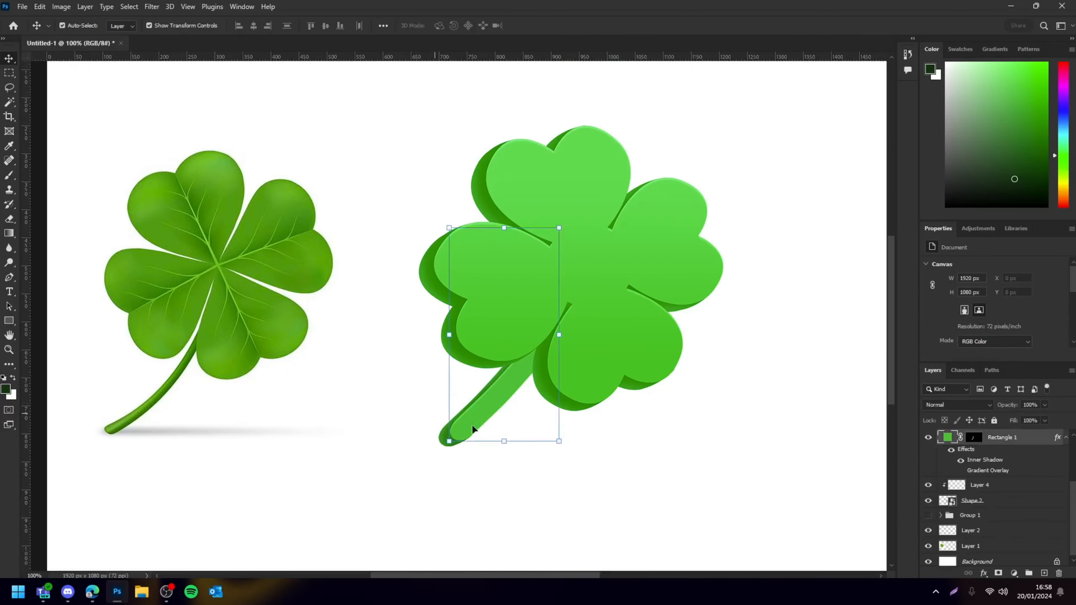
double_click(948, 439)
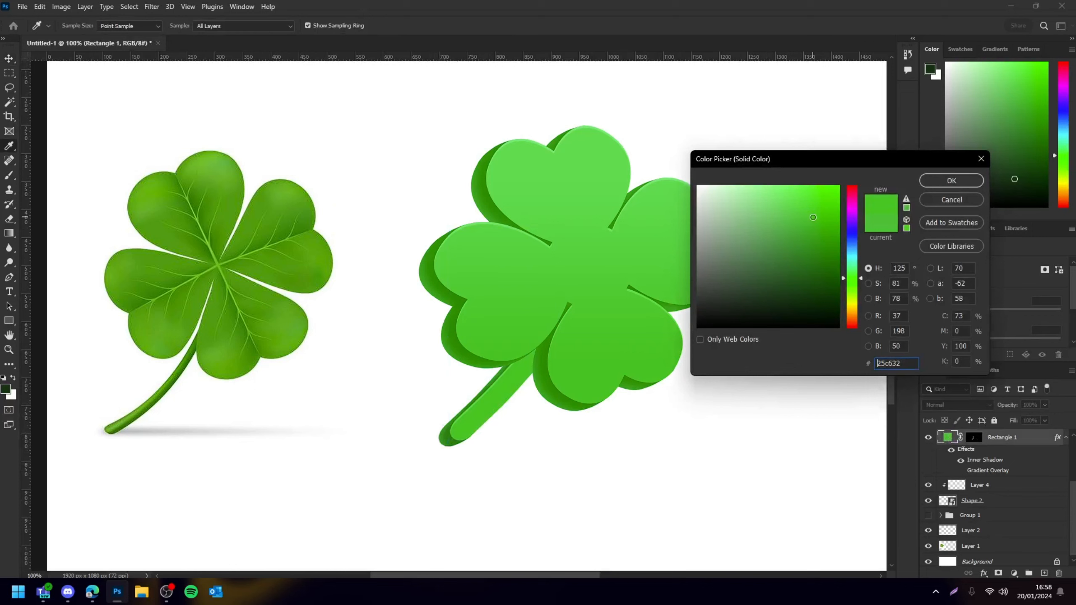
drag(813, 218, 818, 231)
click(581, 384)
click(945, 182)
Zoom in and out to compare the clover with the reference image
click(674, 494)
key(ctrl+minus)
key(ctrl+minus)
key(ctrl+minus)
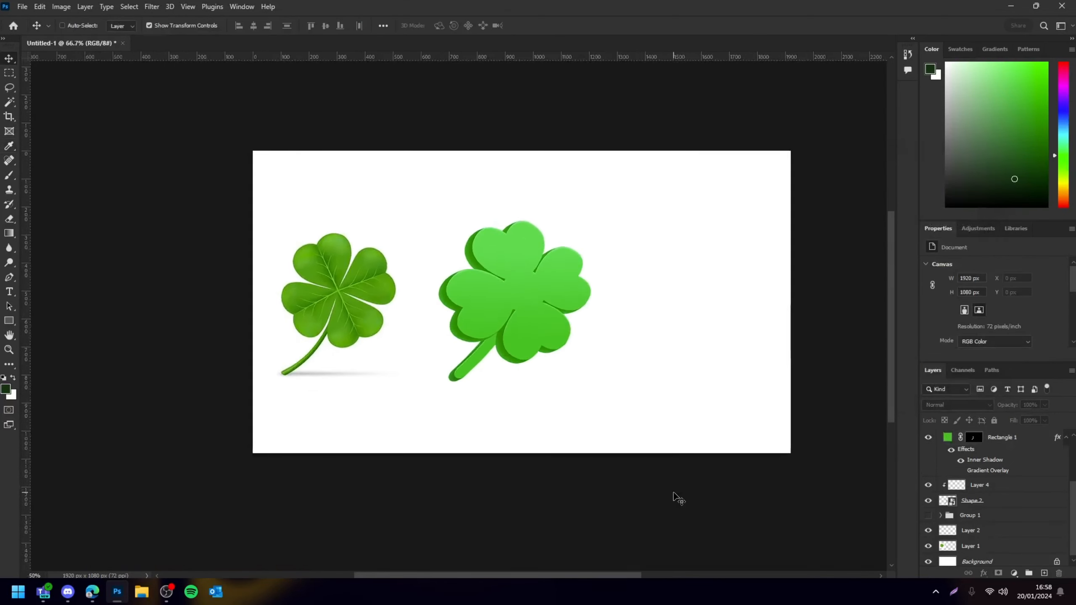
key(ctrl+plus)
key(ctrl+plus)
drag(665, 436, 592, 481)
key(ctrl+plus)
key(ctrl+minus)
key(ctrl+minus)
key(ctrl+minus)
key(ctrl+minus)
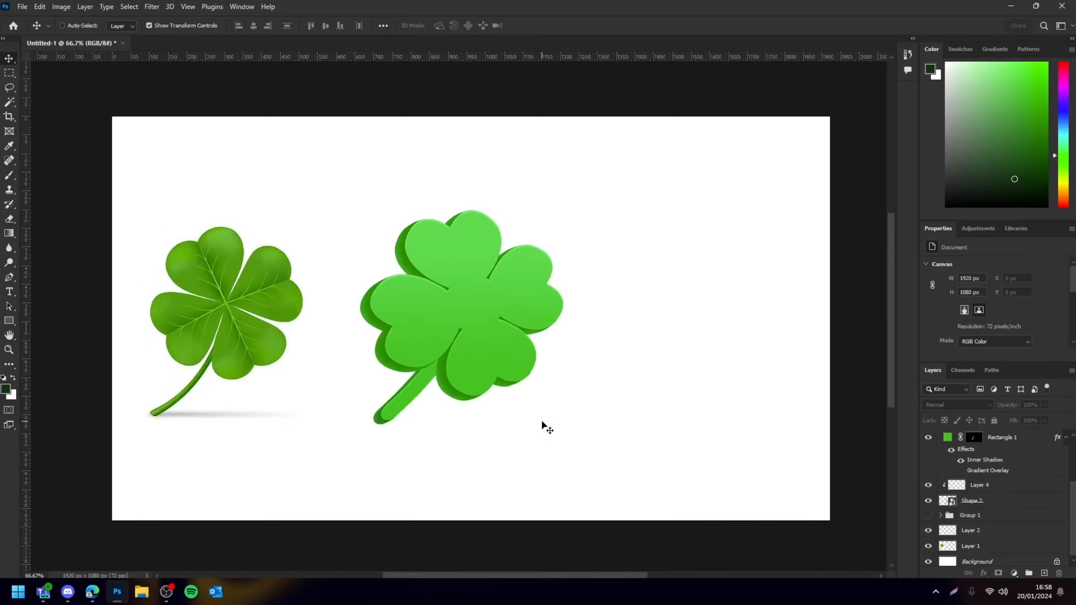
key(ctrl+plus)
key(ctrl+plus)
key(ctrl+plus)
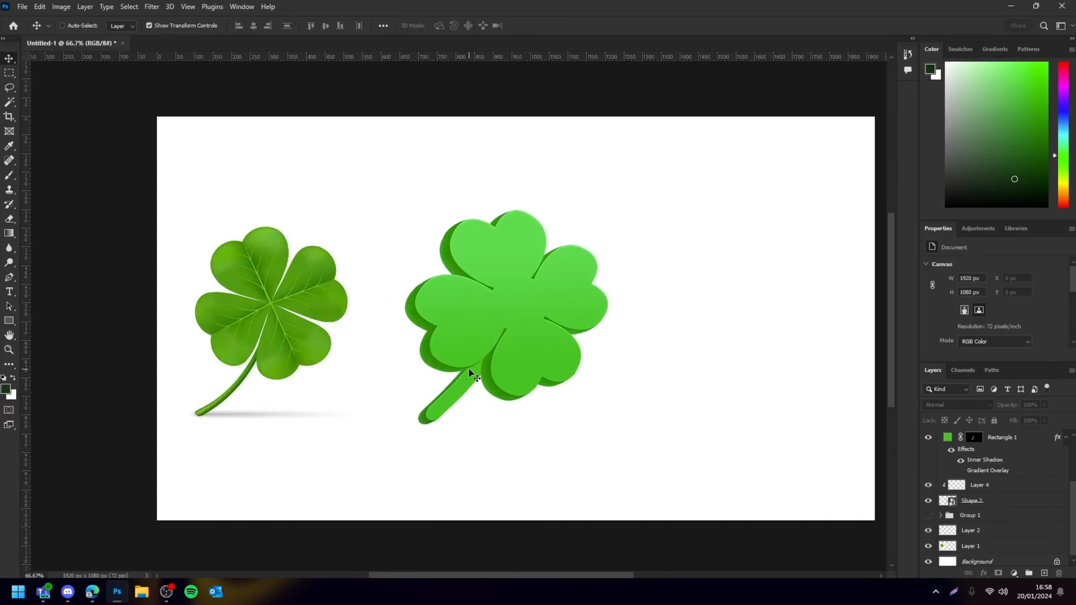
Select all the clover's layers and group them together
drag(694, 180, 398, 503)
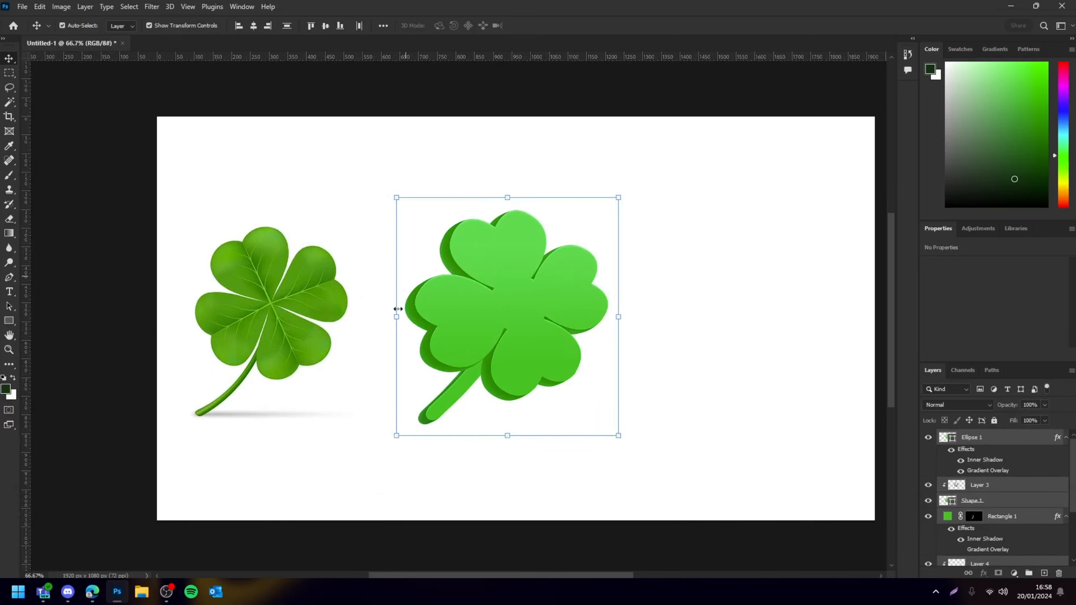
key(ctrl+g)
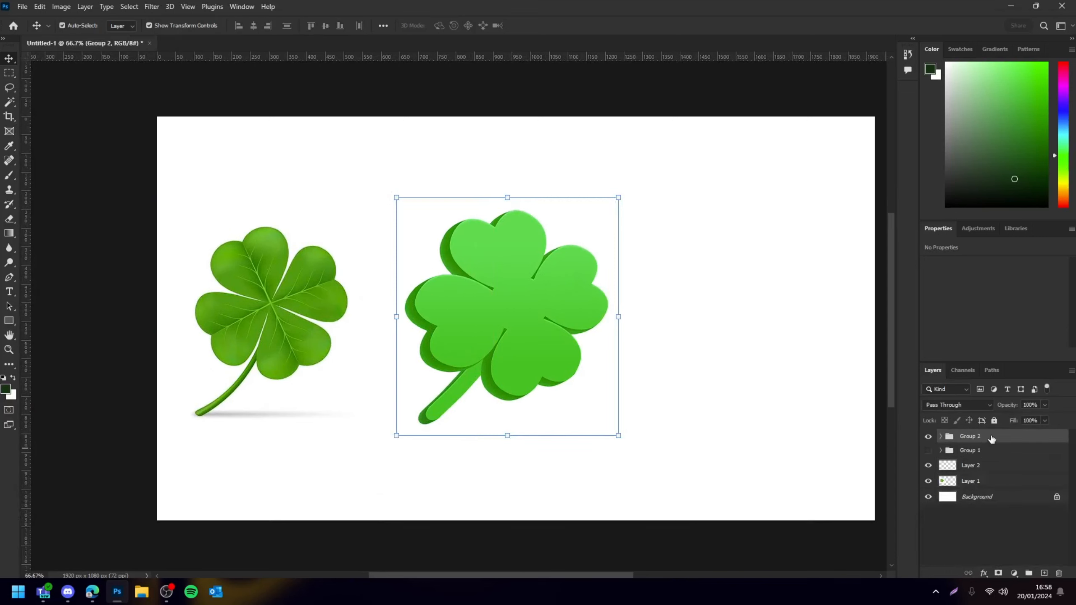
Apply a slight Perspective transform to the clover group
key(ctrl+t)
right_click(518, 272)
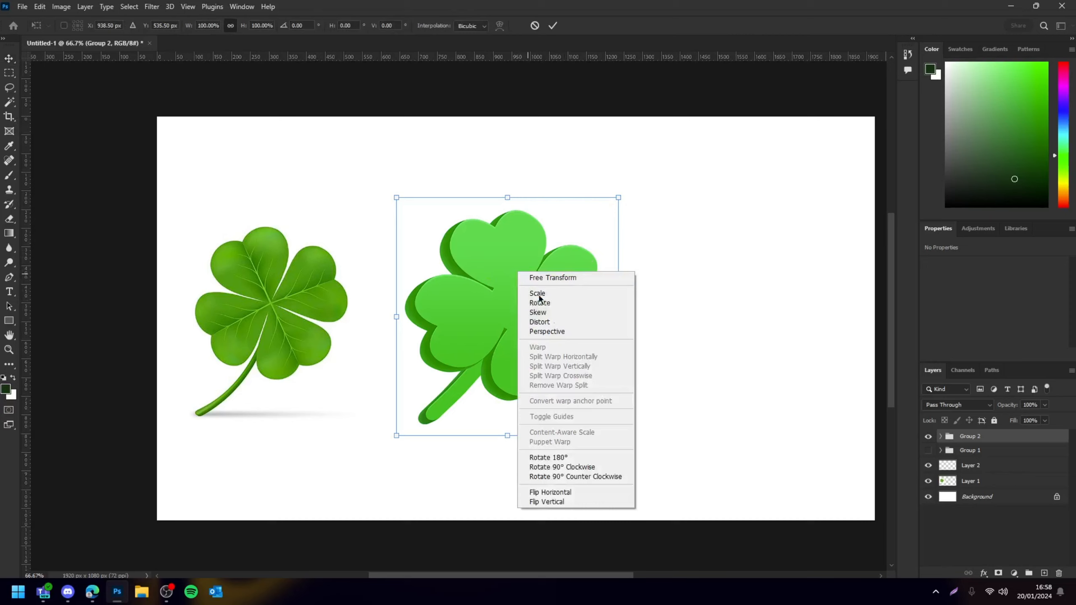
click(543, 332)
drag(400, 209, 402, 215)
drag(620, 199, 618, 199)
key(Return)
Zoom in and out to review the finished clover against the reference
click(752, 217)
key(ctrl+minus)
key(ctrl+minus)
key(ctrl+minus)
key(ctrl+minus)
key(ctrl+minus)
key(ctrl+plus)
key(ctrl+plus)
key(ctrl+plus)
key(ctrl+plus)
key(ctrl+plus)
key(ctrl+plus)
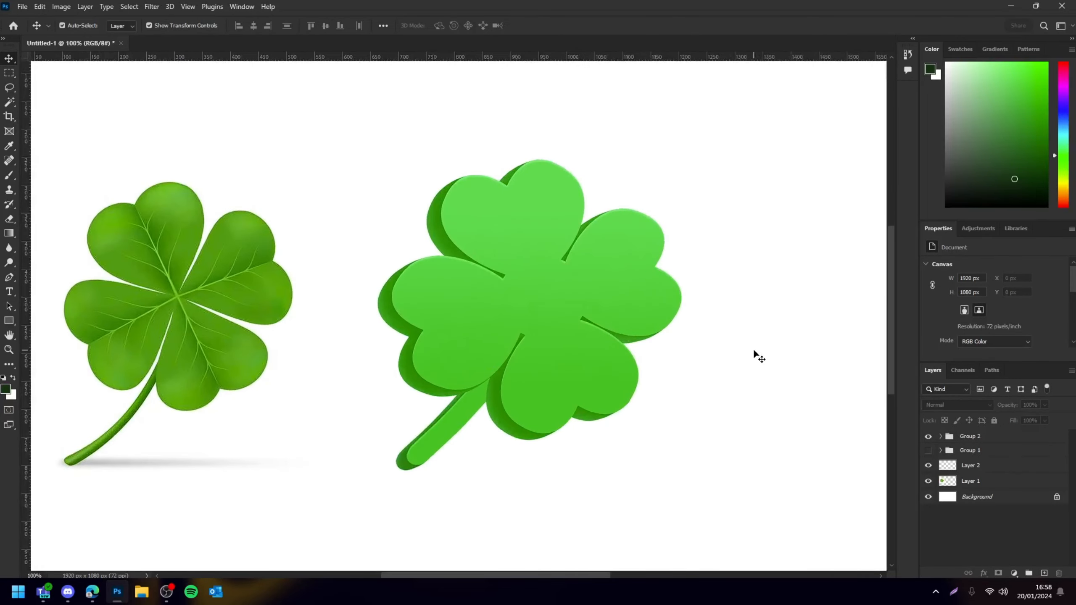
key(ctrl+minus)
key(ctrl+minus)
key(ctrl+plus)
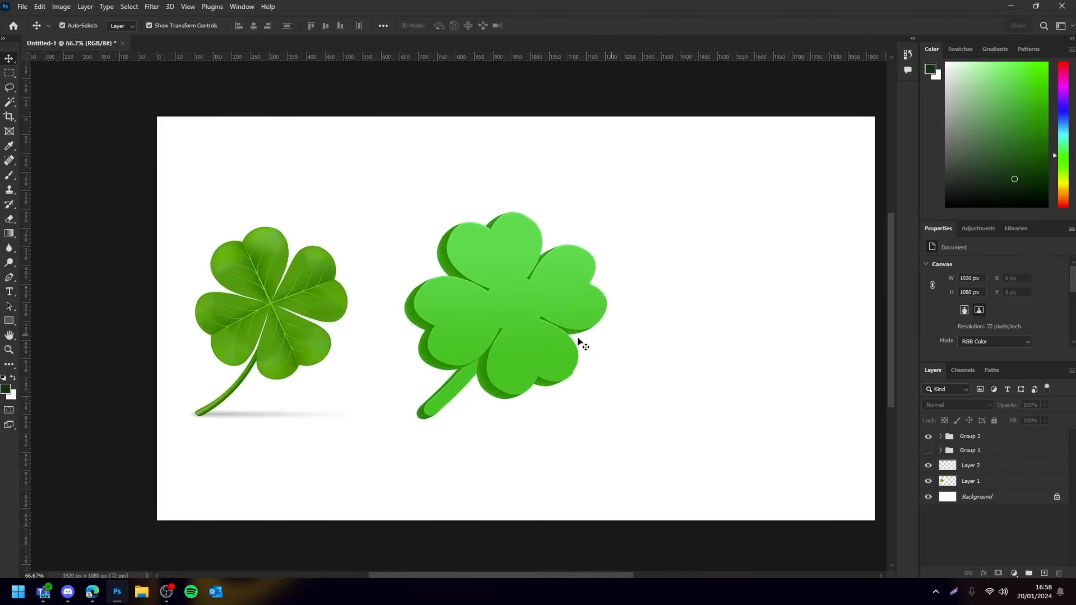
Delete the reference image layer from the document
click(331, 316)
key(Delete)
click(520, 300)
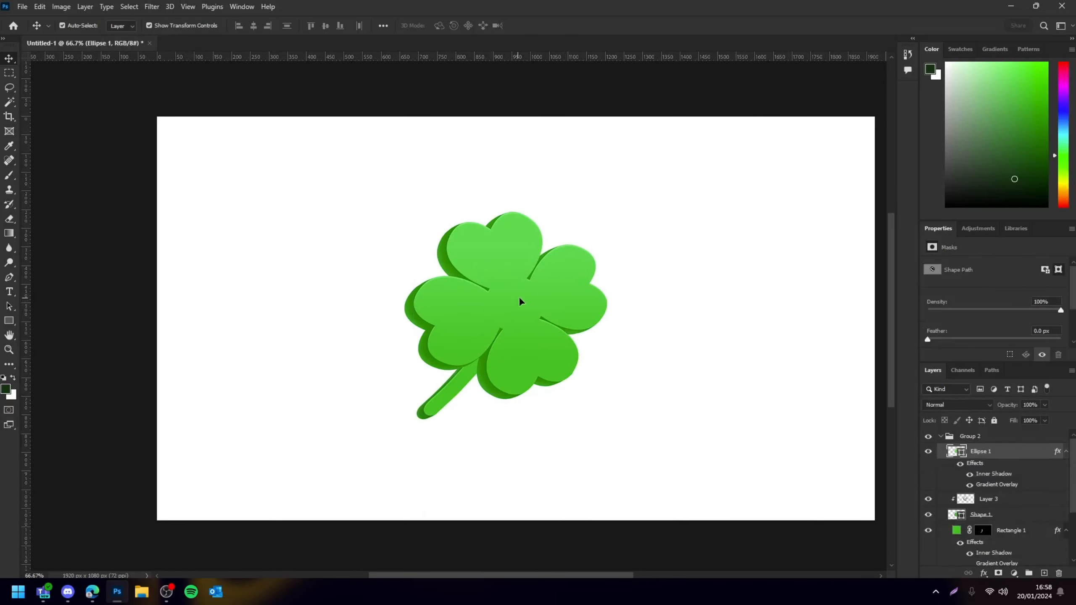
drag(519, 298, 547, 297)
key(ctrl+z)
Collapse Group 2, then select the clover group and nudge it slightly to the left
click(736, 331)
click(940, 436)
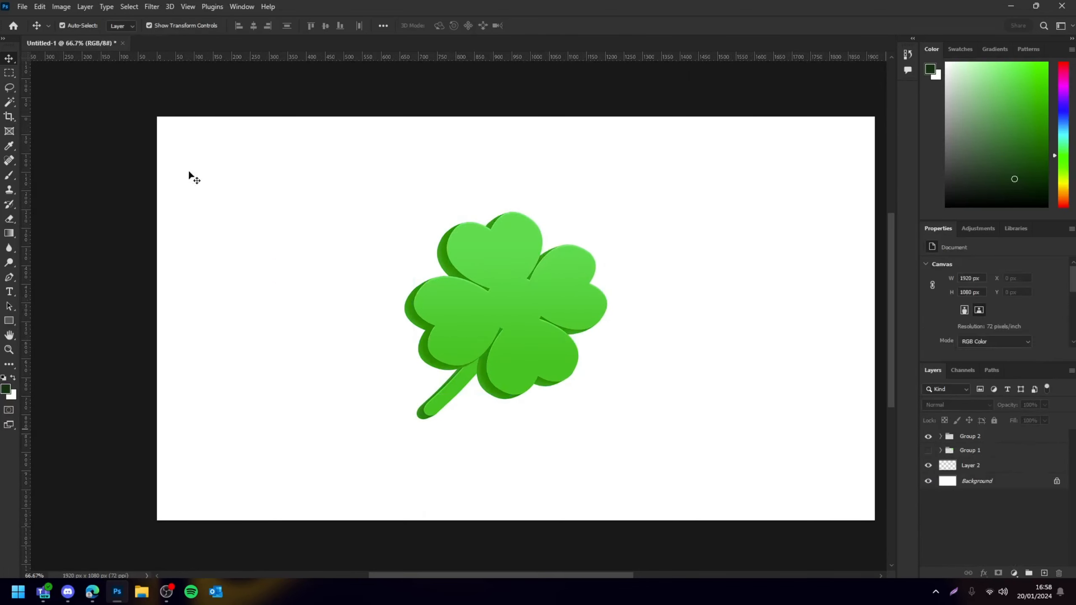
click(565, 283)
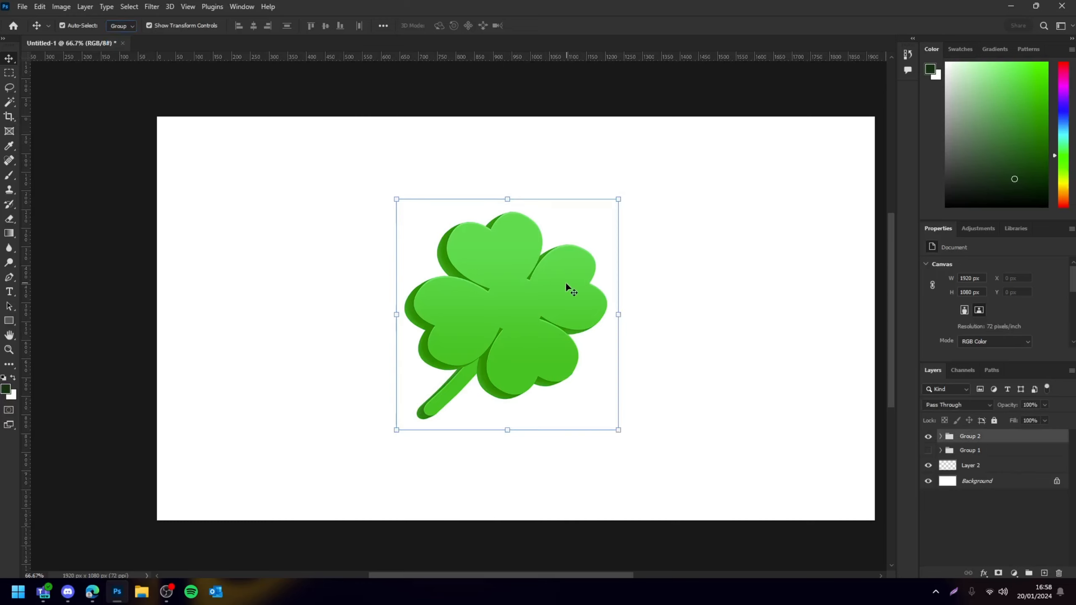
drag(529, 325, 523, 325)
click(828, 356)
Zoom in and out to review the finished clover on the canvas
key(ctrl+minus)
key(ctrl+minus)
key(ctrl+minus)
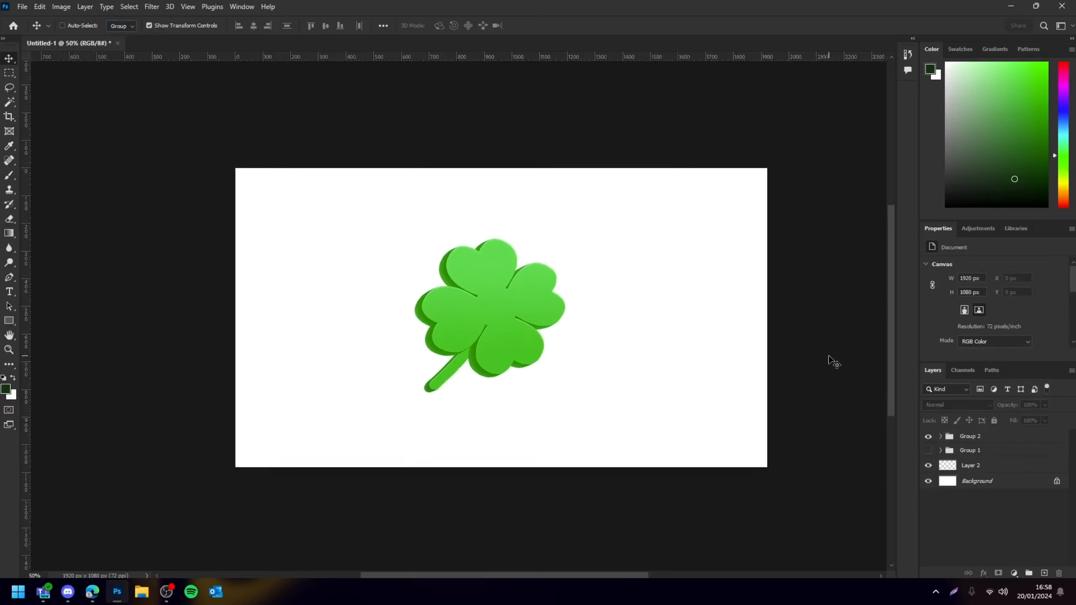
key(ctrl+plus)
key(ctrl+plus)
key(ctrl+plus)
key(ctrl+minus)
key(ctrl+minus)
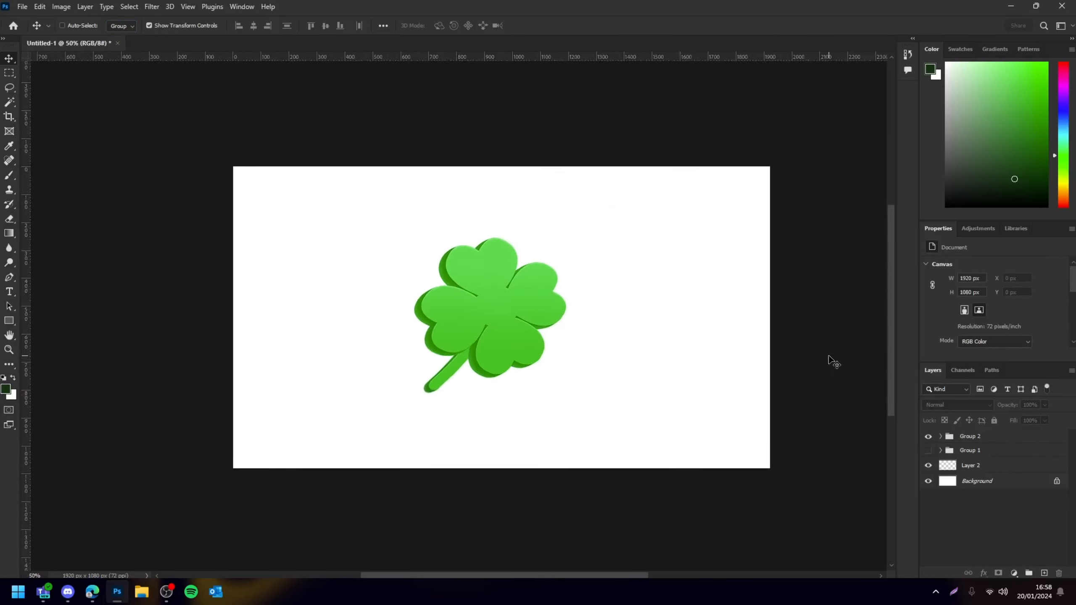
key(ctrl+plus)
key(ctrl+plus)
right_click(519, 400)
click(762, 347)
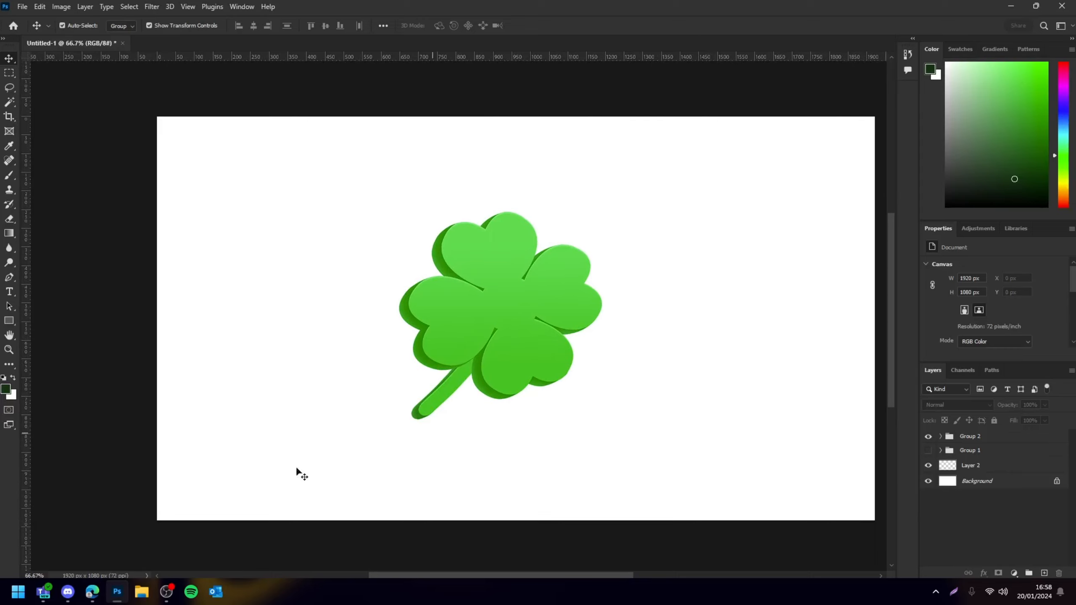